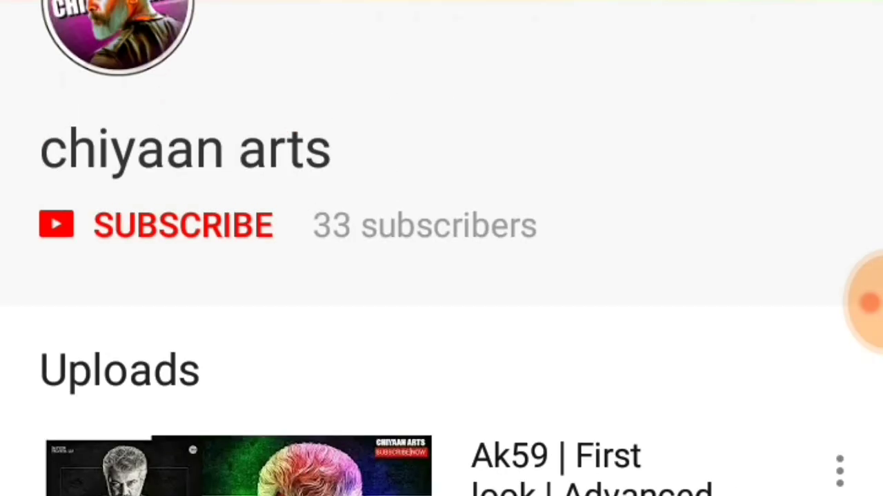
# - Subscribe to the channel and set its bell to all notifications
pyautogui.click(156, 225)
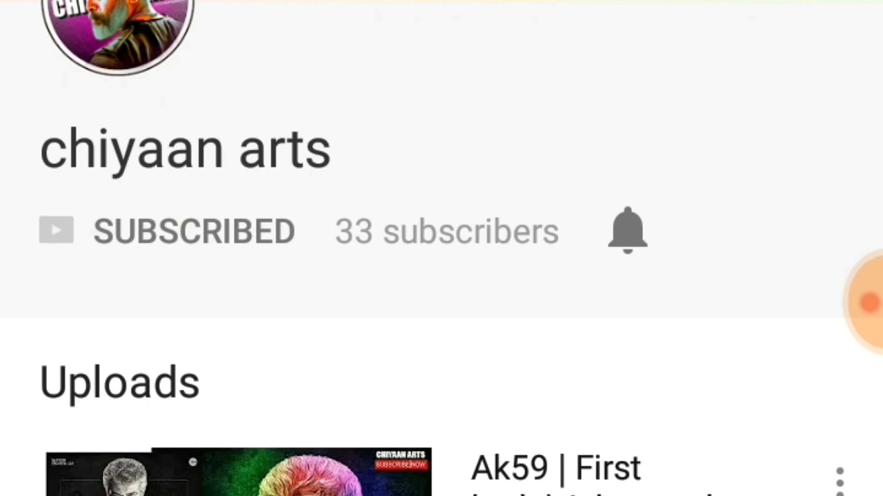
pyautogui.click(588, 191)
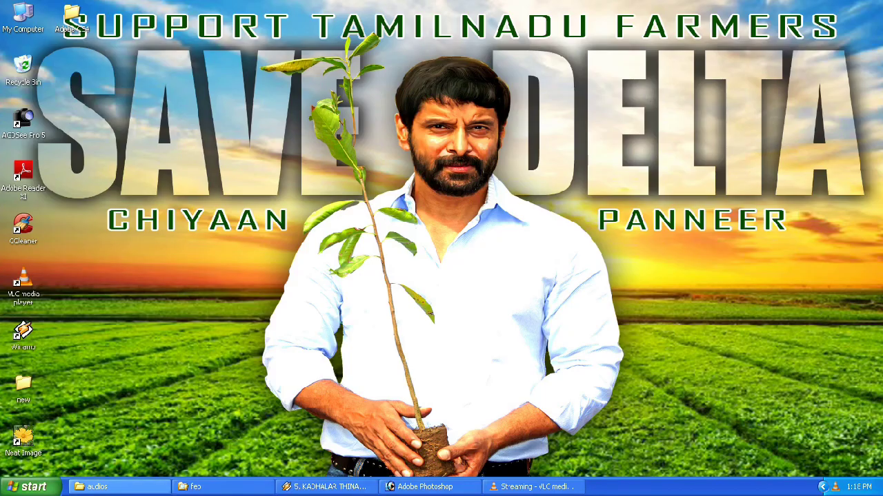
# - Create a new white 10 × 10 inch document at 300 pixels/inch and maximize its window
pyautogui.click(422, 487)
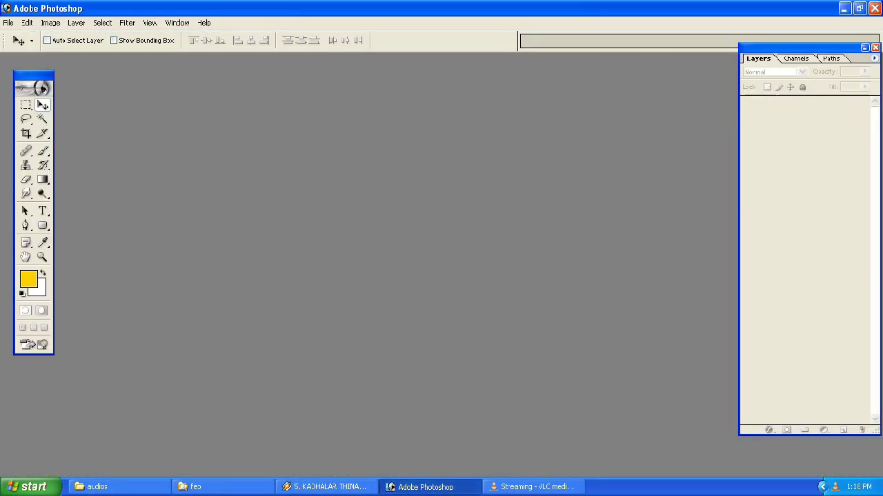
pyautogui.hotkey('ctrl', 'n')
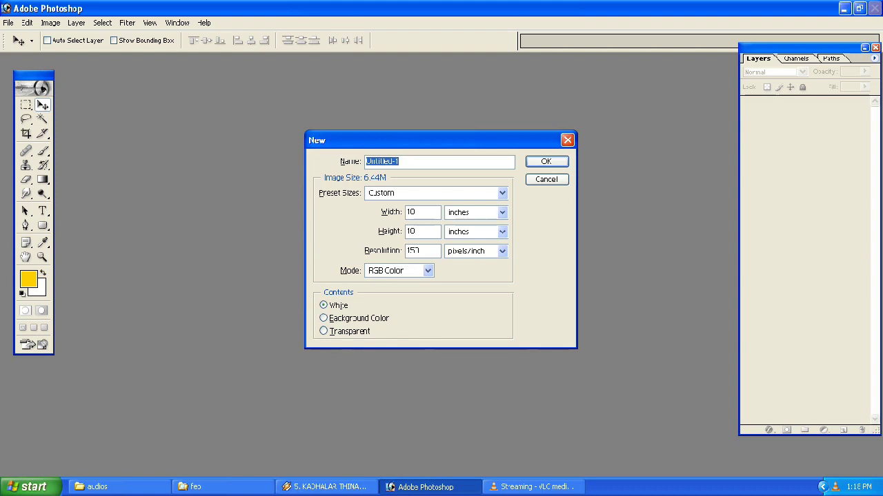
pyautogui.doubleClick(414, 251)
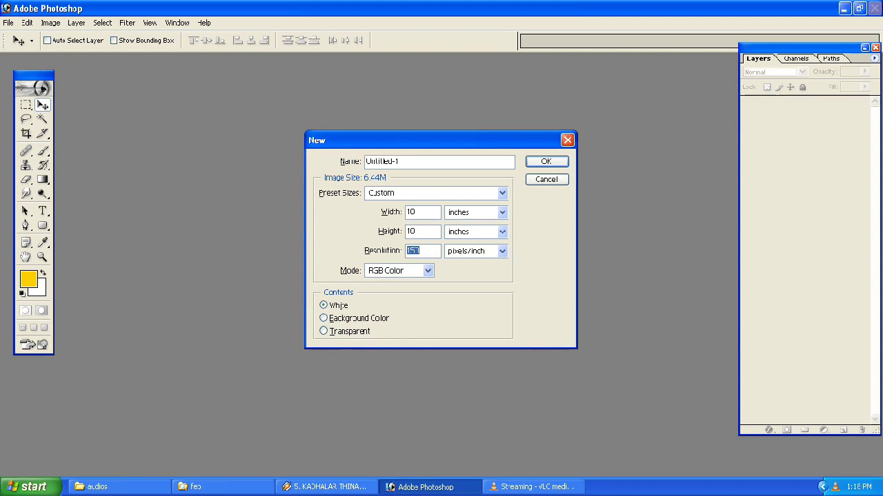
pyautogui.write('300')
pyautogui.click(545, 161)
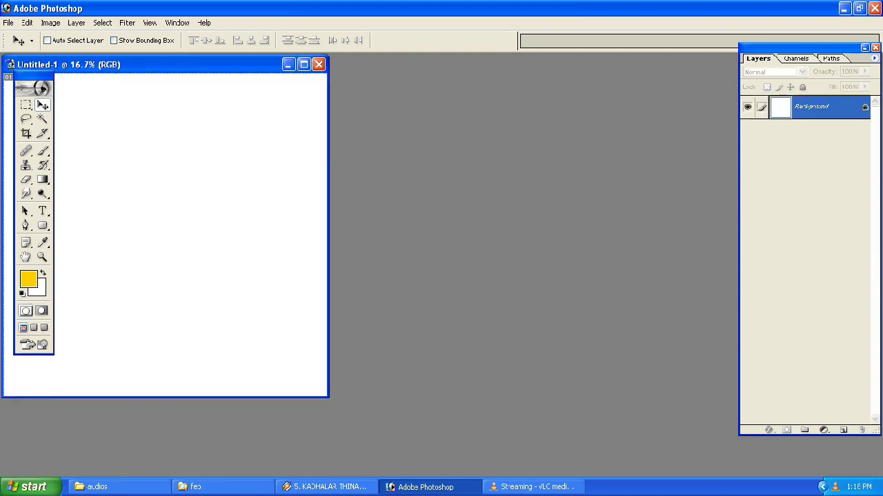
pyautogui.click(303, 64)
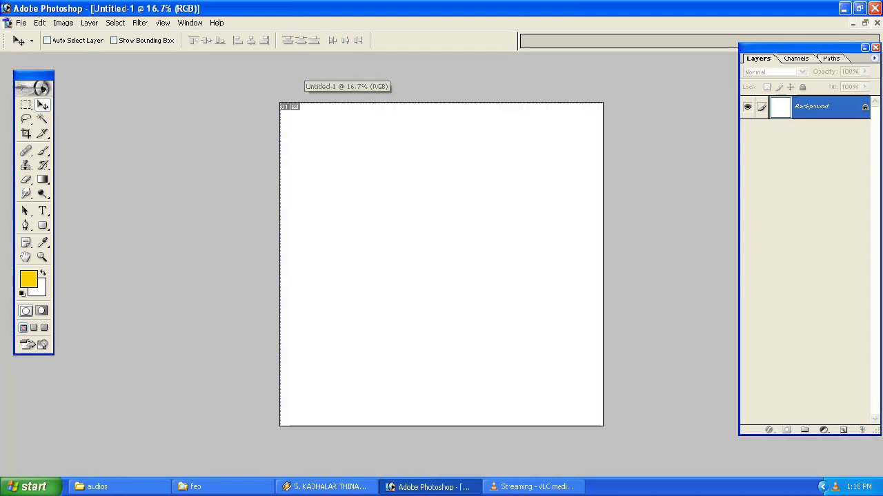
# - Add Layer 1 above the background and fill it with yellow
pyautogui.hotkey('ctrl', '0')
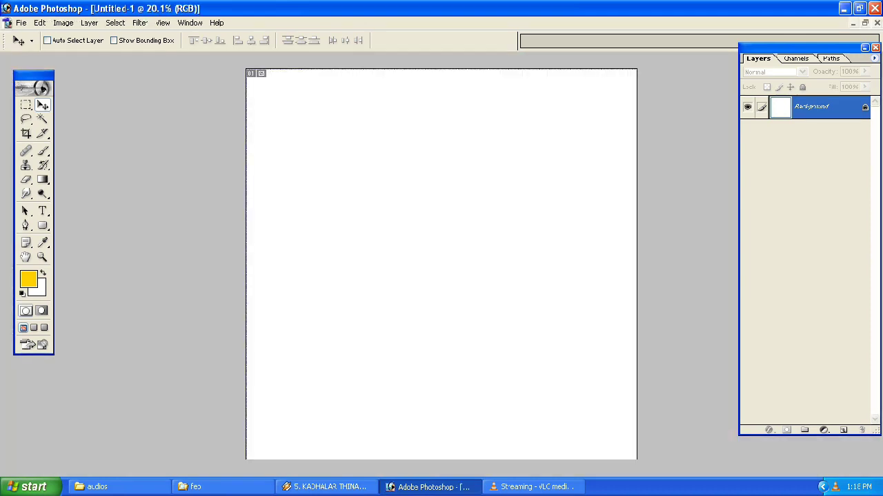
pyautogui.hotkey('ctrl', 'shift', 'n')
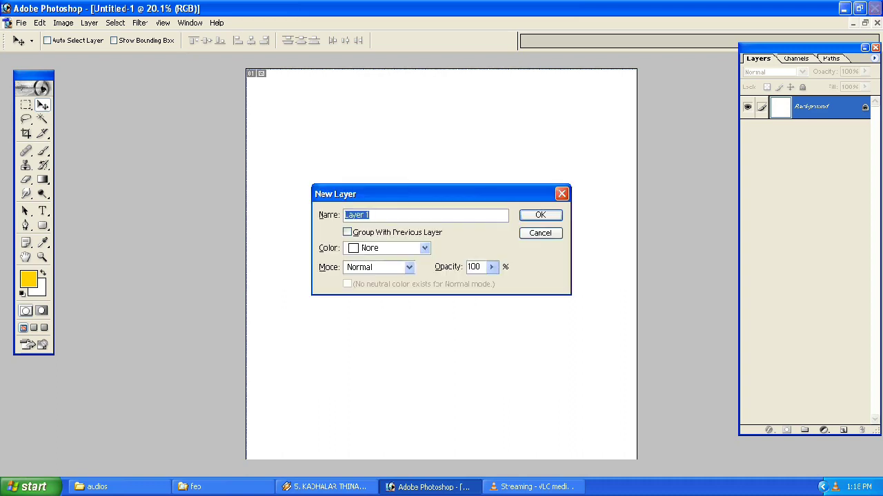
pyautogui.press('Return')
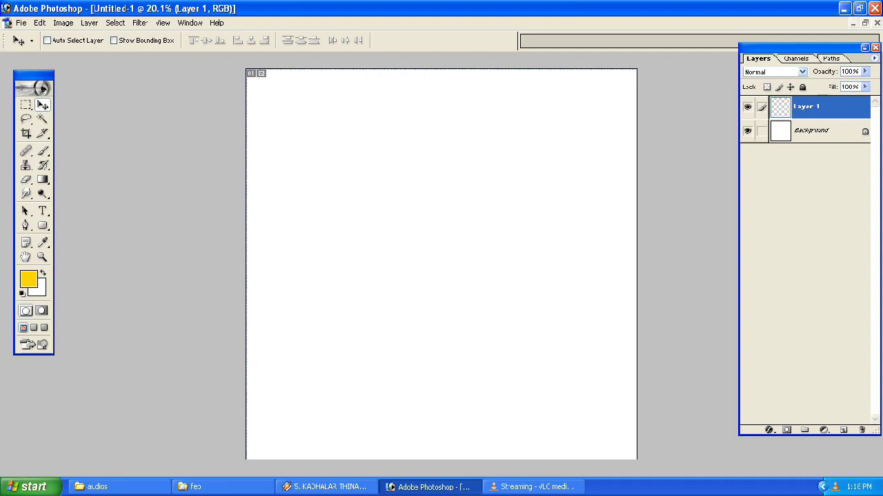
pyautogui.hotkey('alt', 'BackSpace')
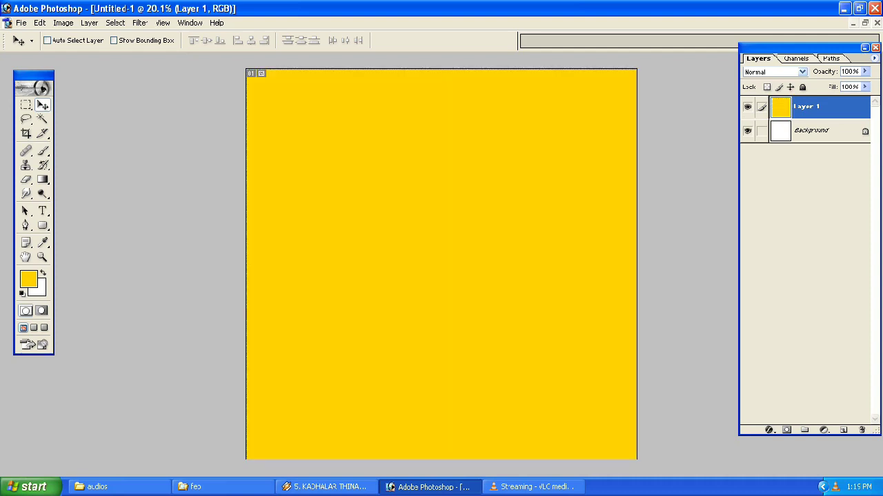
# - Shift Layer 1's hue from yellow to magenta with Hue/Saturation
pyautogui.hotkey('ctrl', 'u')
pyautogui.hotkey('shift', 'Down')
pyautogui.hotkey('shift', 'Down')
pyautogui.hotkey('shift', 'Down')
pyautogui.hotkey('shift', 'Down')
pyautogui.hotkey('shift', 'Down')
pyautogui.hotkey('shift', 'Down')
pyautogui.hotkey('shift', 'Down')
pyautogui.hotkey('shift', 'Down')
pyautogui.press('Down')
pyautogui.press('Down')
pyautogui.press('Down')
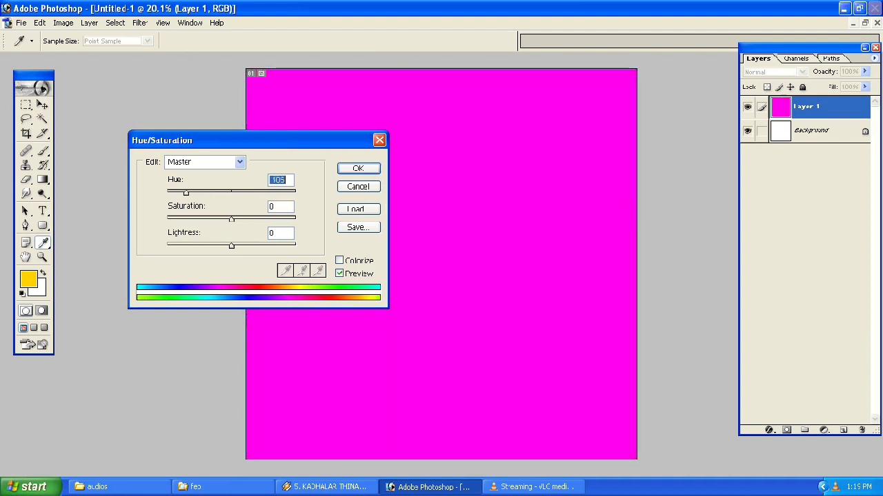
pyautogui.press('Return')
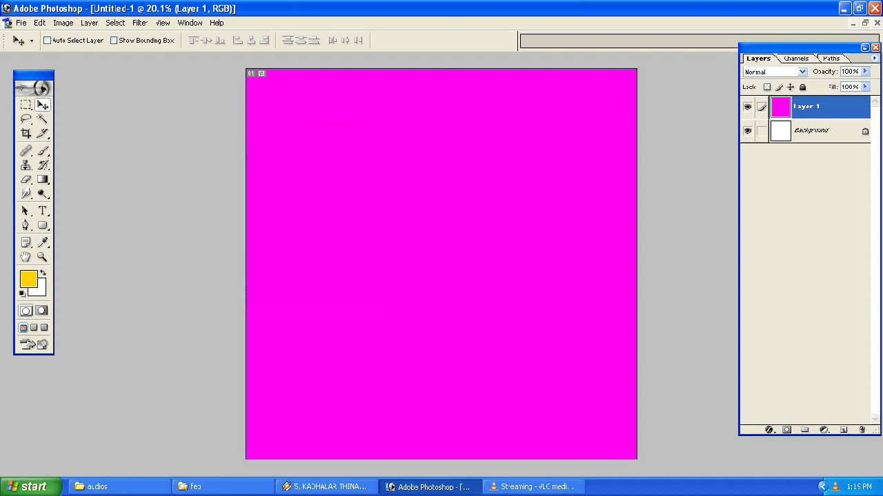
pyautogui.hotkey('ctrl', 't')
# - Rotate Layer 1 by 45°, shrink it from the right corner, and centre it horizontally
pyautogui.rightClick(413, 255)
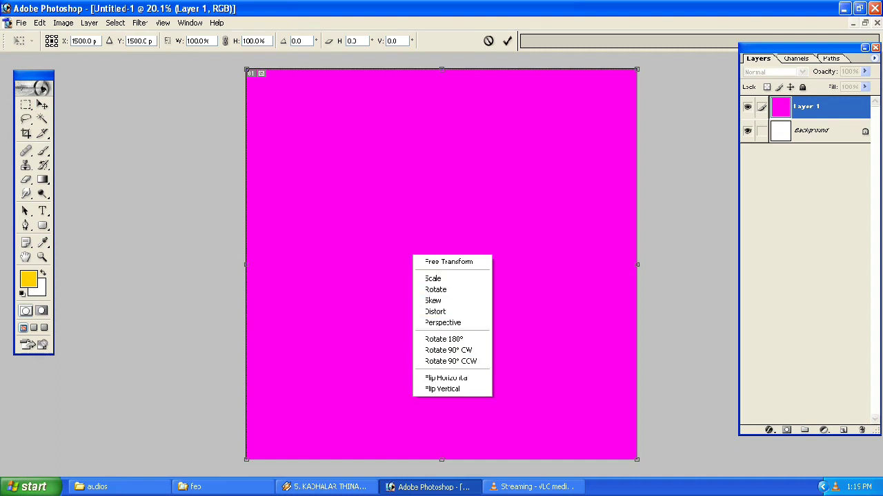
pyautogui.press('Escape')
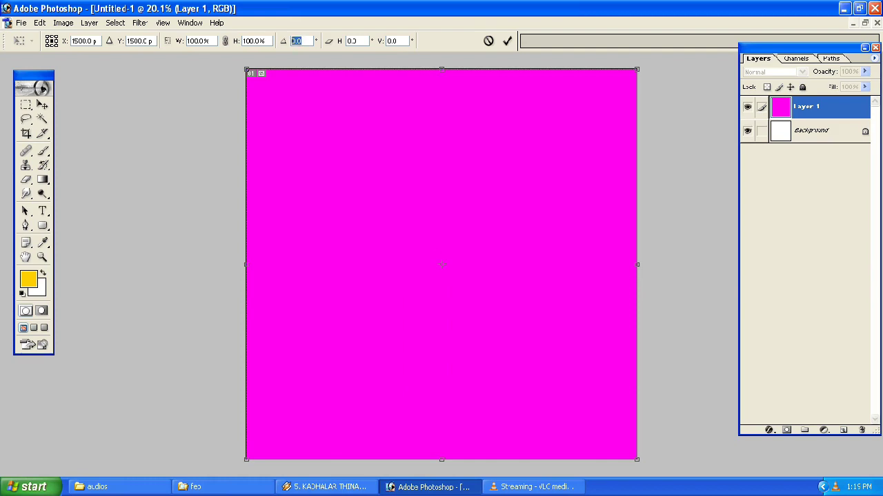
pyautogui.write('4')
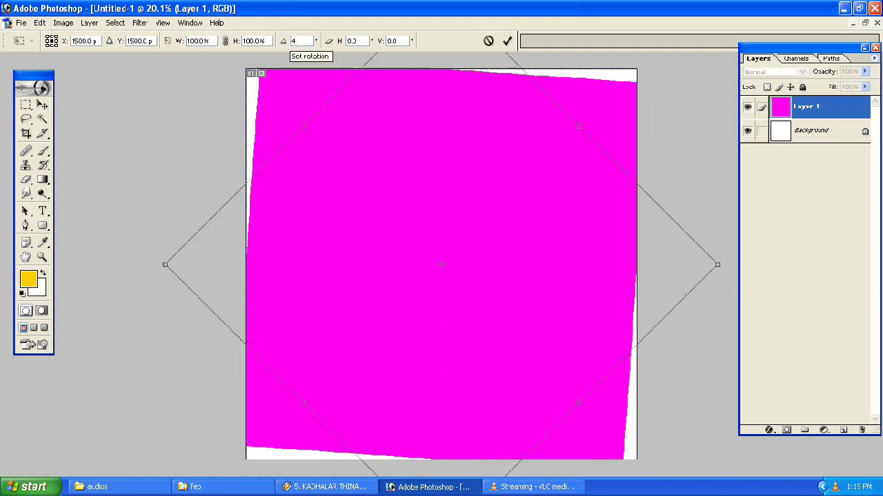
pyautogui.write('5')
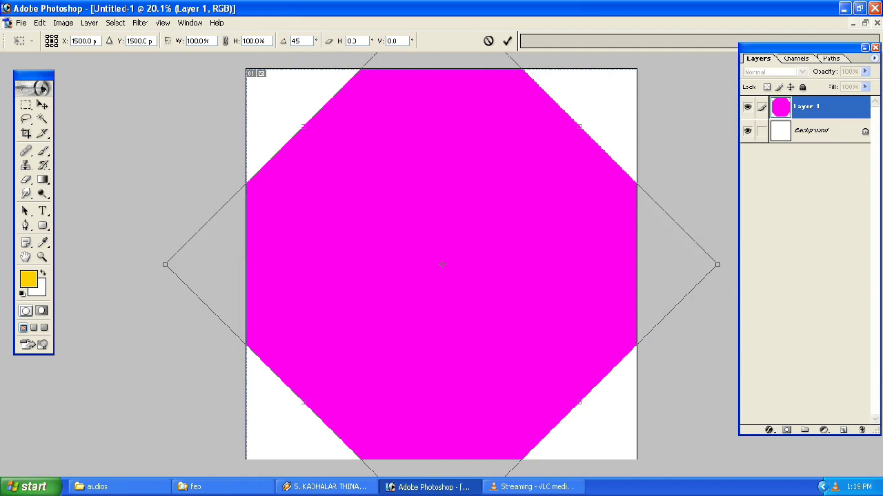
pyautogui.moveTo(717, 264); pyautogui.dragTo(557, 264)
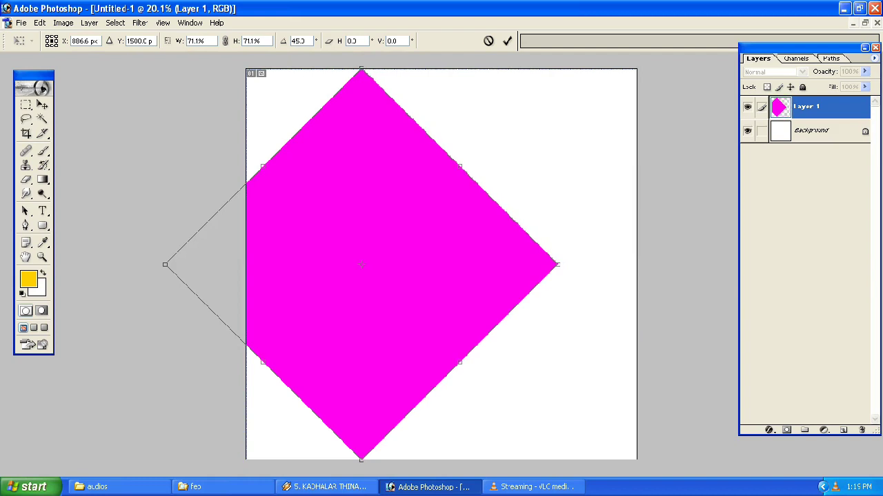
pyautogui.press('Return')
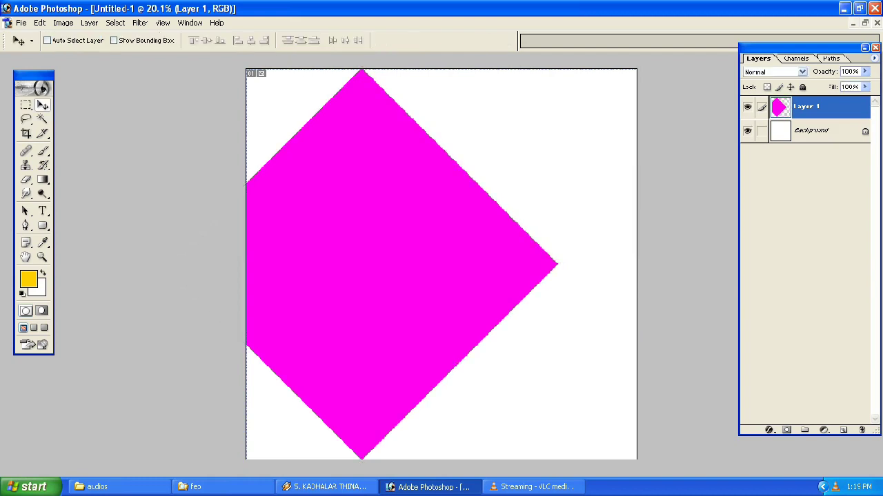
pyautogui.hotkey('ctrl', 'a')
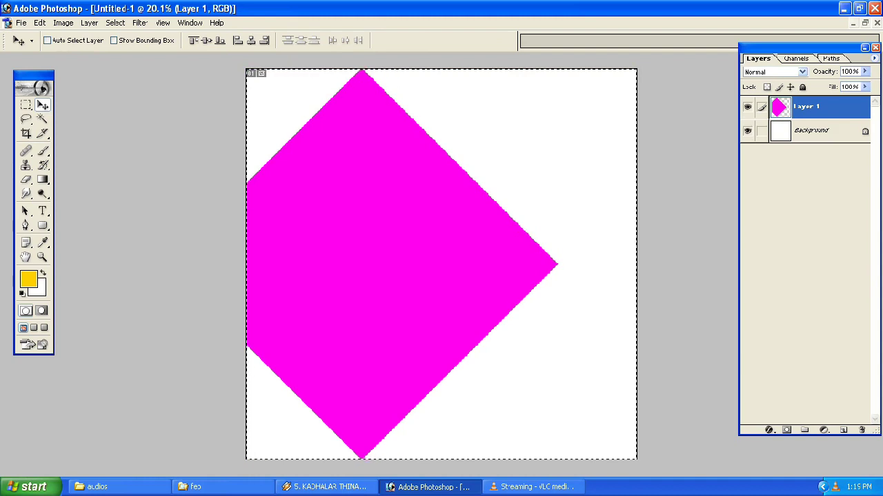
pyautogui.click(250, 40)
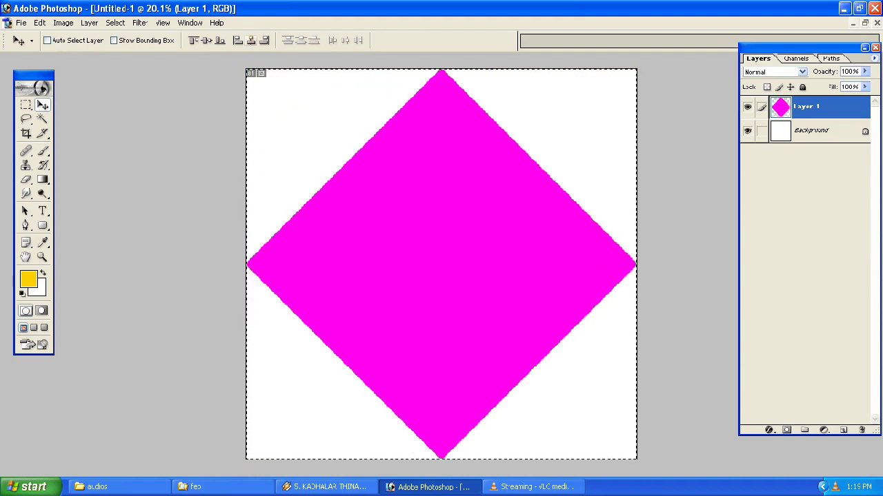
pyautogui.hotkey('ctrl', 'd')
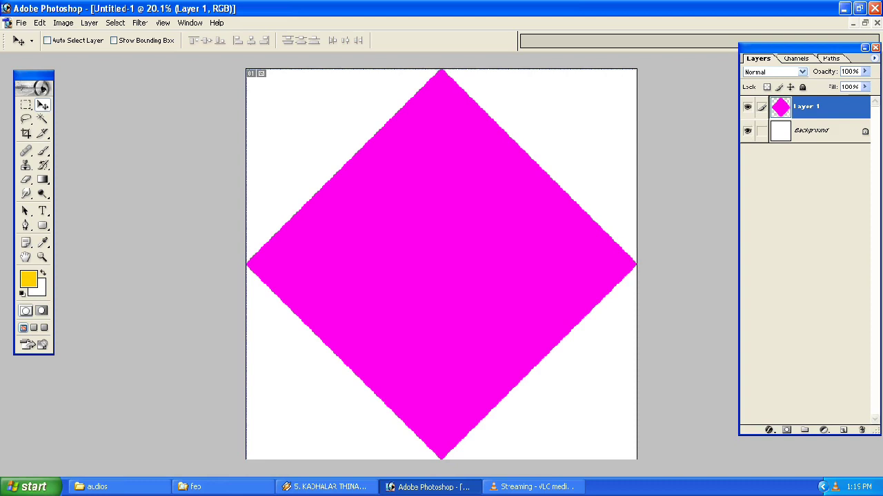
# - Redo the 45° rotation, shrinking both sides so the diamond's points meet the canvas edges
pyautogui.hotkey('ctrl', 'a')
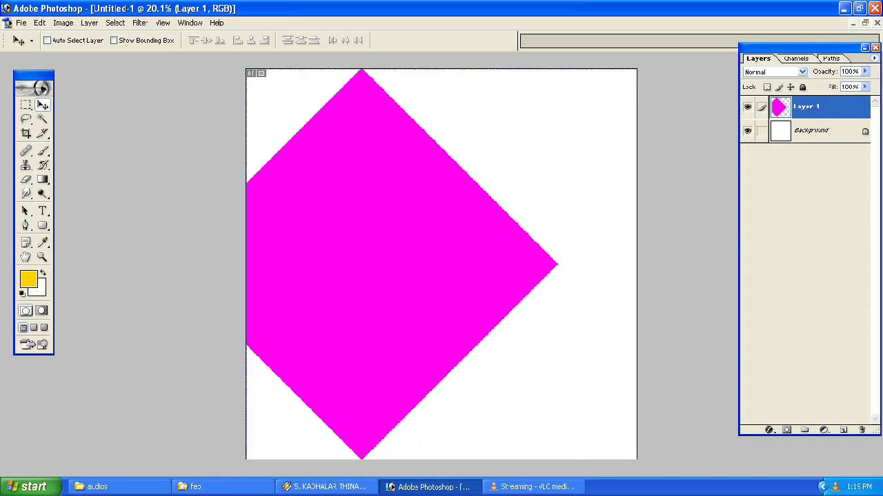
pyautogui.hotkey('ctrl', 't')
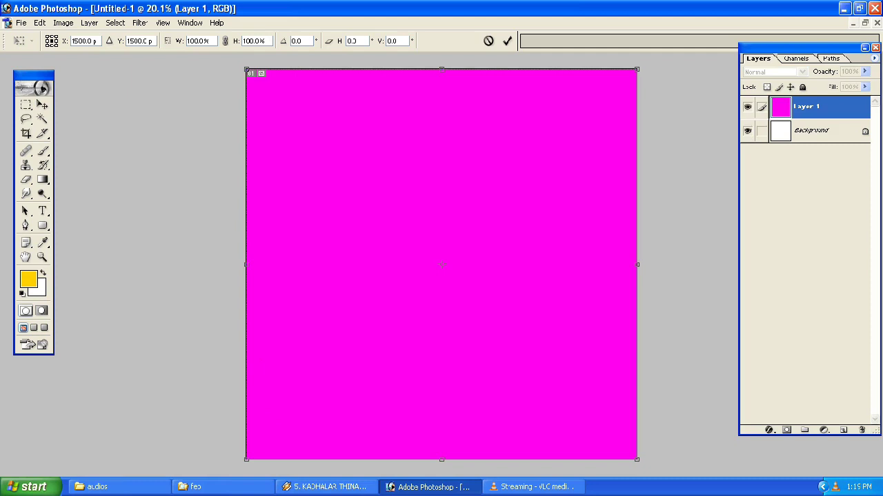
pyautogui.rightClick(433, 198)
pyautogui.press('Escape')
pyautogui.click(296, 41)
pyautogui.write('45')
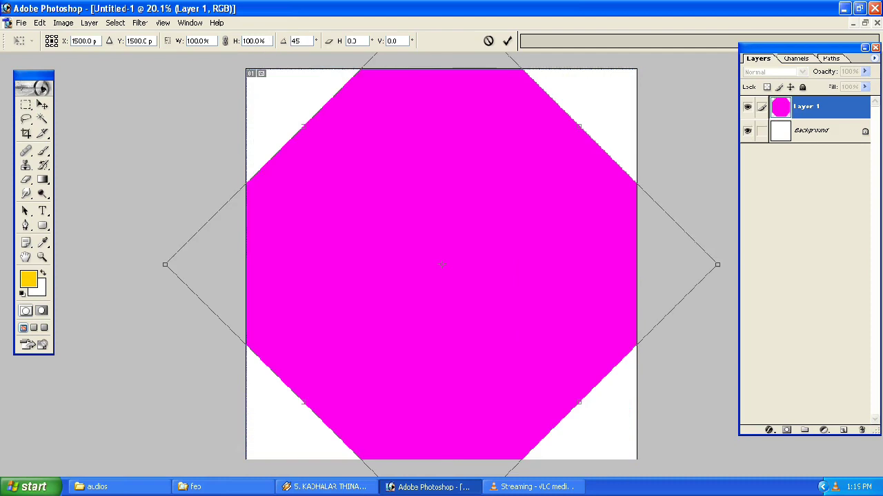
pyautogui.moveTo(165, 264); pyautogui.dragTo(244, 264)
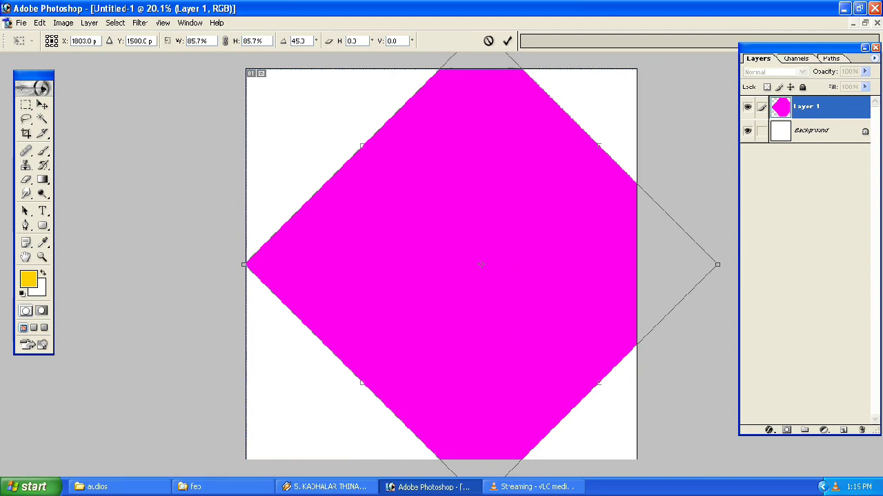
pyautogui.moveTo(717, 264); pyautogui.dragTo(637, 264)
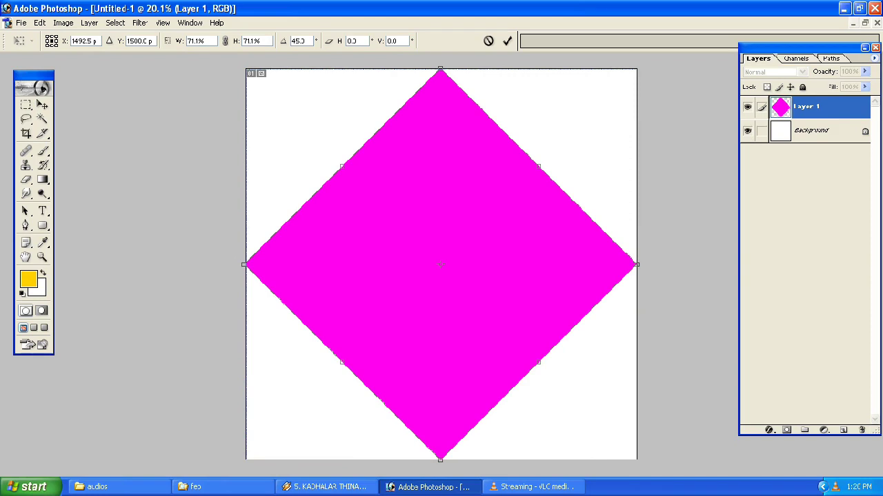
pyautogui.press('Return')
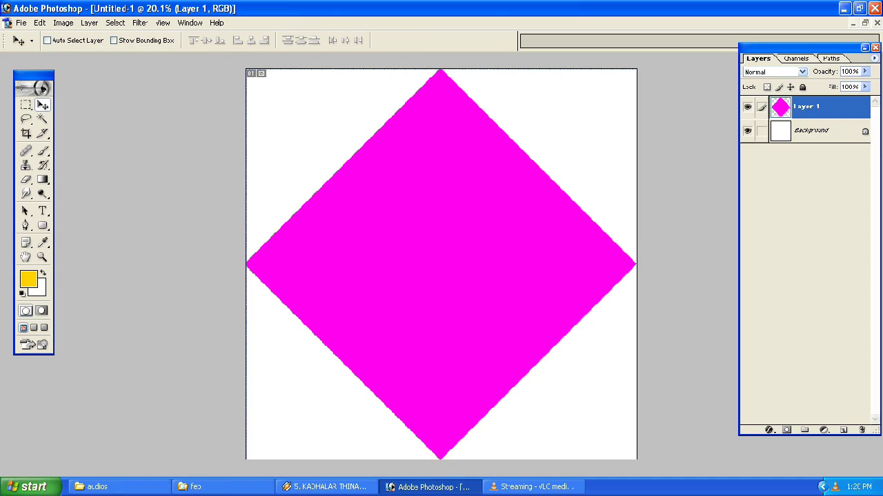
# - Add Layer 2 and set the foreground colour to near-black 040404
pyautogui.hotkey('ctrl', 'shift', 'n')
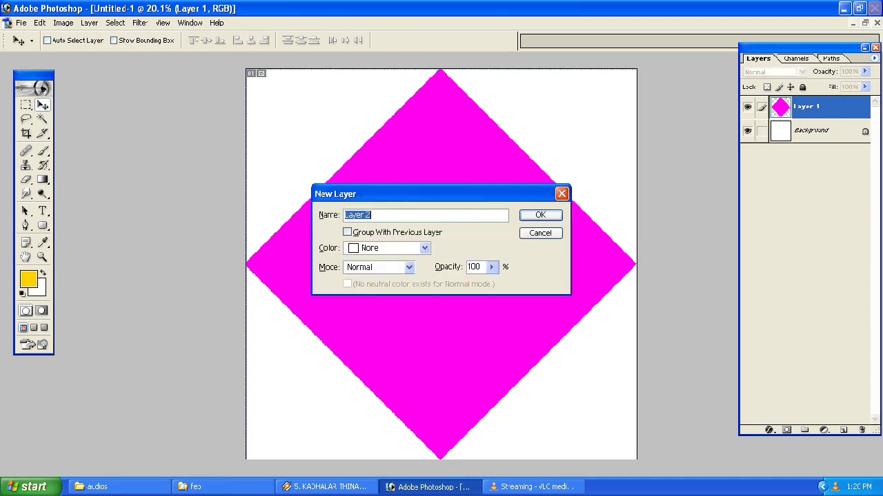
pyautogui.press('Return')
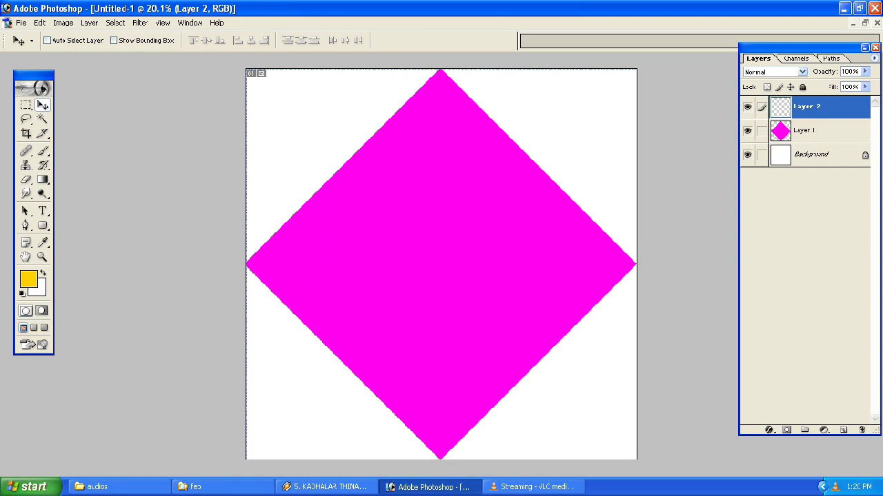
pyautogui.press('b')
pyautogui.click(43, 243)
pyautogui.click(28, 278)
pyautogui.moveTo(673, 240); pyautogui.dragTo(509, 402)
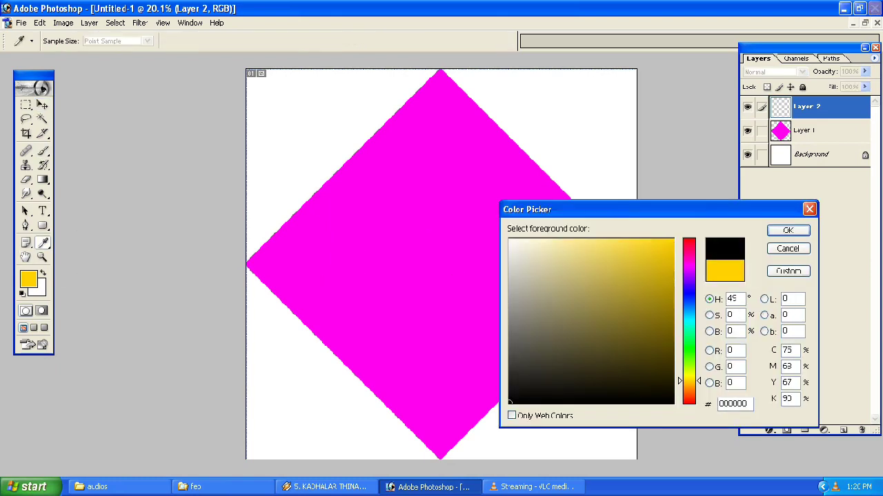
pyautogui.write('040404')
pyautogui.press('Escape')
# - Paint soft black strokes with a 1400 brush across the lower part of the diamond
pyautogui.press('b')
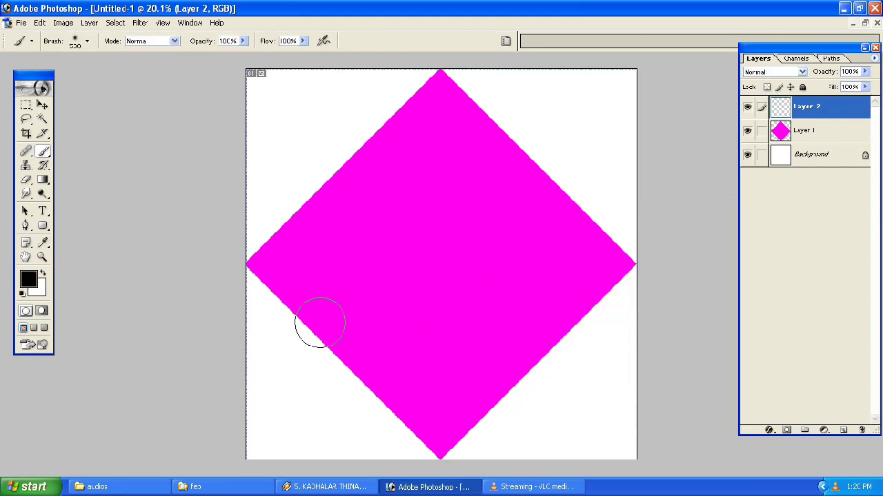
pyautogui.press(']')
pyautogui.press(']')
pyautogui.press(']')
pyautogui.press(']')
pyautogui.press(']')
pyautogui.moveTo(251, 246); pyautogui.dragTo(613, 318)
pyautogui.press(']')
pyautogui.press(']')
pyautogui.moveTo(455, 351)
pyautogui.mouseDown()
pyautogui.moveTo(331, 345)
pyautogui.moveTo(662, 384)
pyautogui.mouseUp()
# - Apply a 250-pixel Gaussian Blur to the black paint and clip it to the diamond
pyautogui.click(140, 23)
pyautogui.click(304, 125)
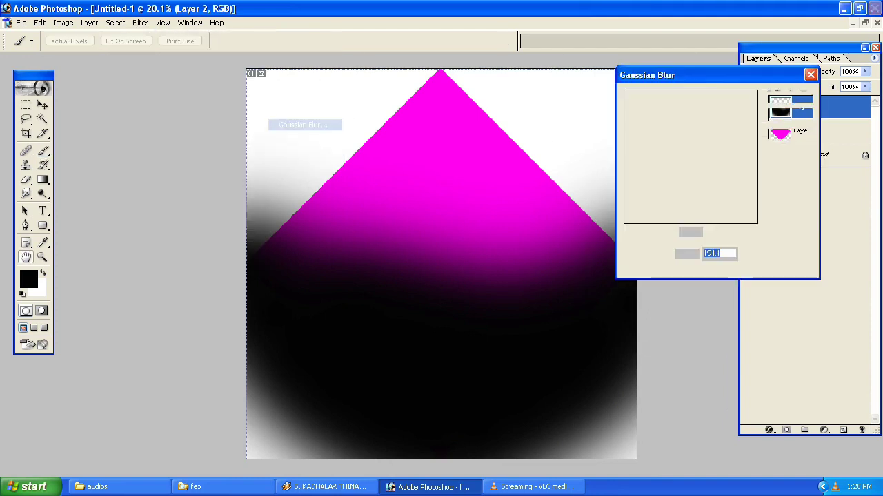
pyautogui.moveTo(735, 267); pyautogui.dragTo(739, 268)
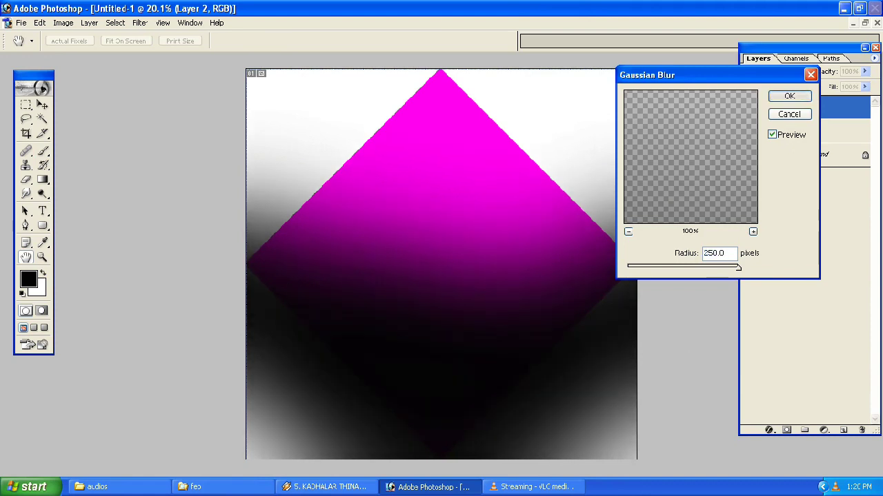
pyautogui.press('Return')
pyautogui.press('b')
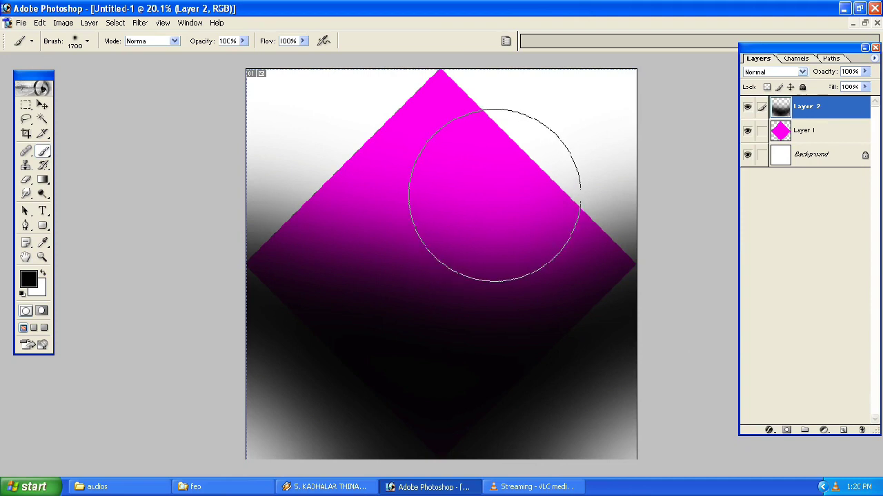
pyautogui.press('v')
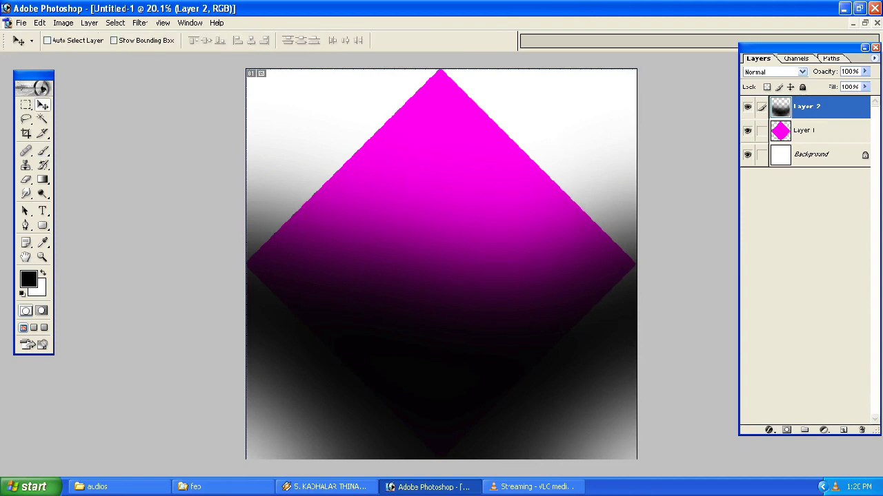
pyautogui.hotkey('ctrl', 'g')
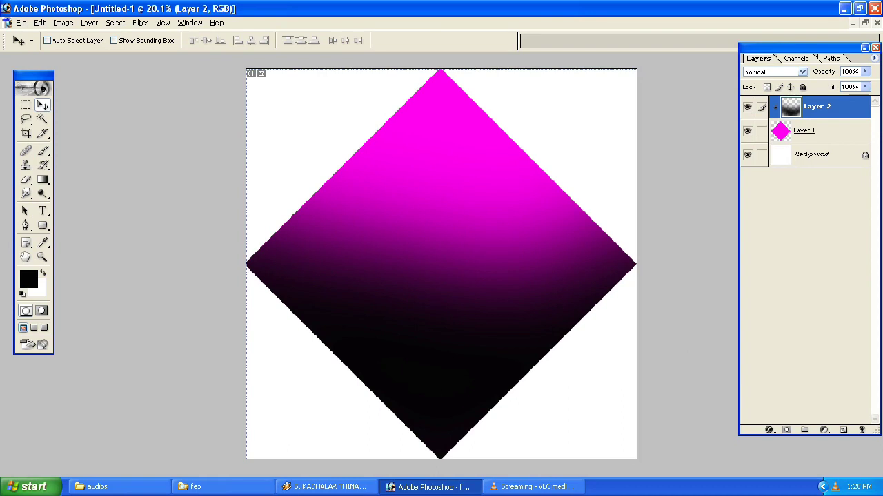
pyautogui.click(193, 487)
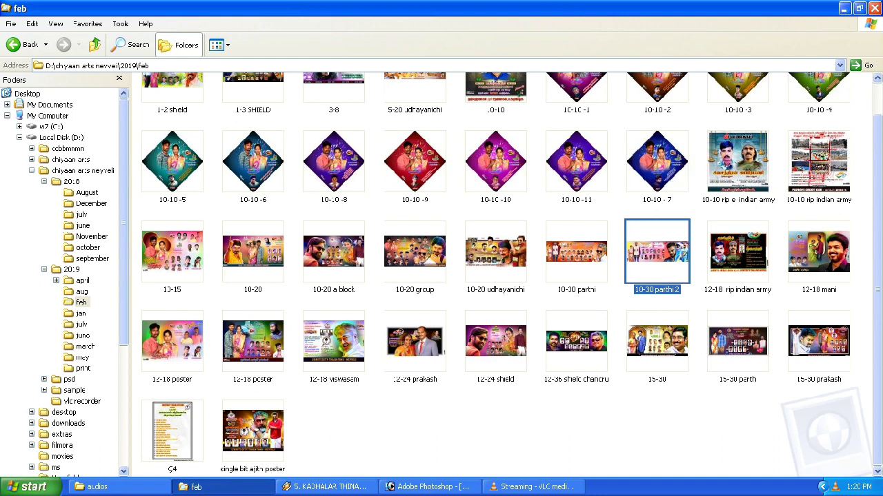
# - Preview the 10-10 -11 banner from the feb folder, then drag it onto Photoshop's taskbar button
pyautogui.click(576, 162)
pyautogui.press('Return')
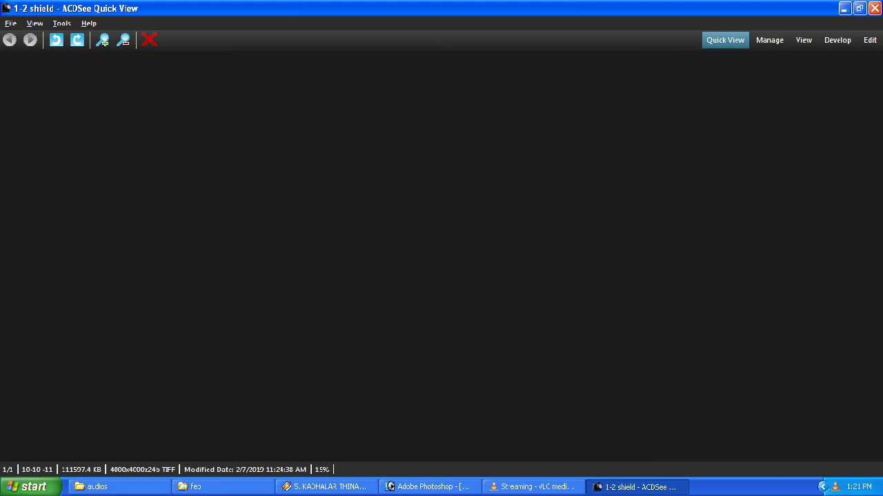
pyautogui.press('Escape')
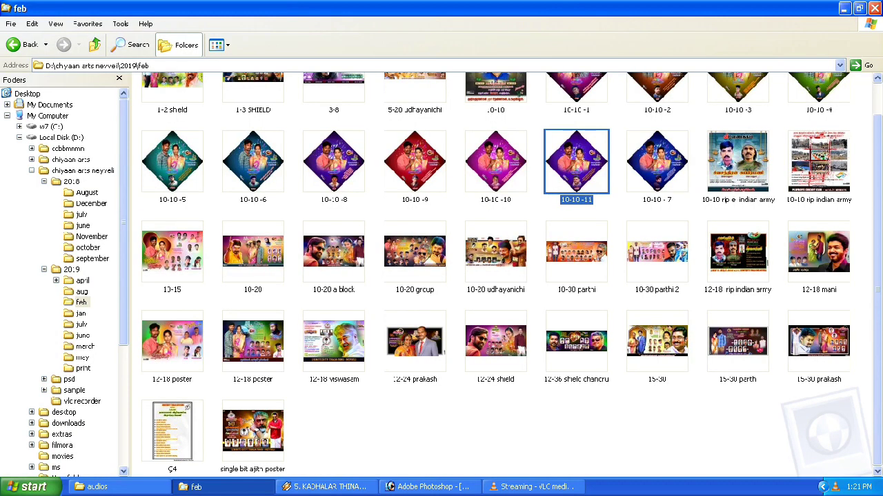
pyautogui.moveTo(576, 162); pyautogui.dragTo(427, 487)
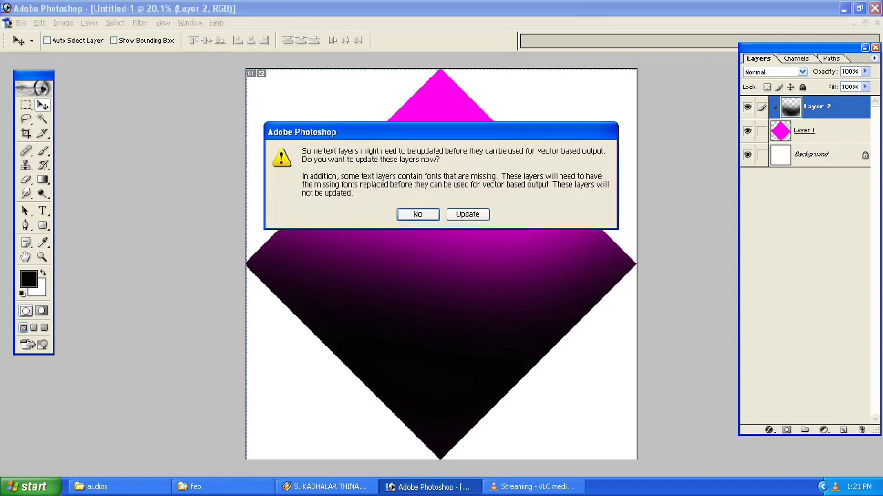
# - Copy the couple photo layer from the 10-10 -11 banner into Untitled-1
pyautogui.press('Return')
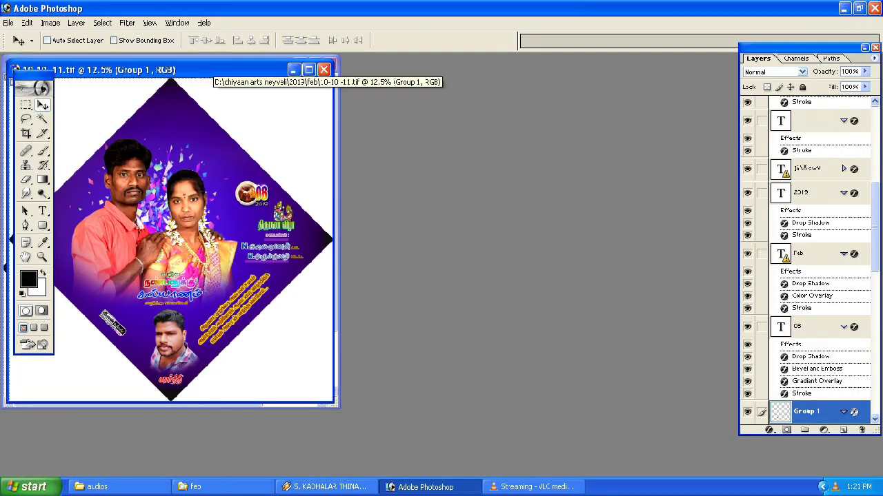
pyautogui.moveTo(206, 69); pyautogui.dragTo(484, 75)
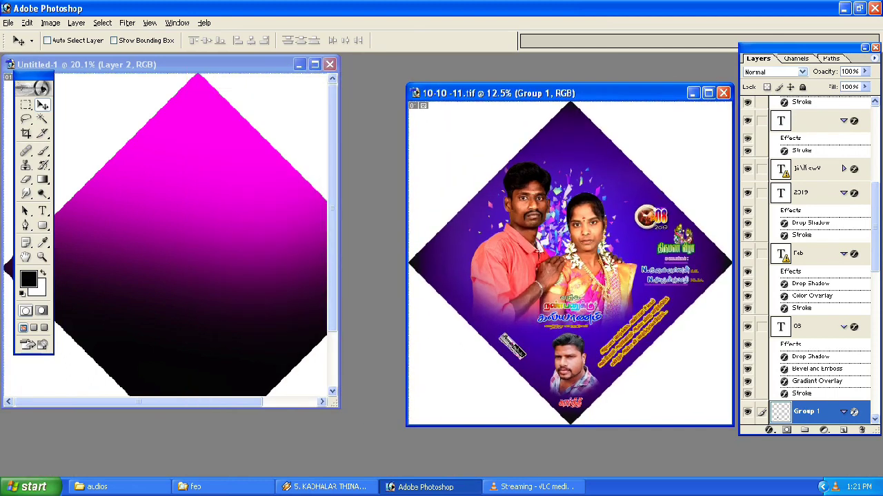
pyautogui.hotkey('alt', '[')
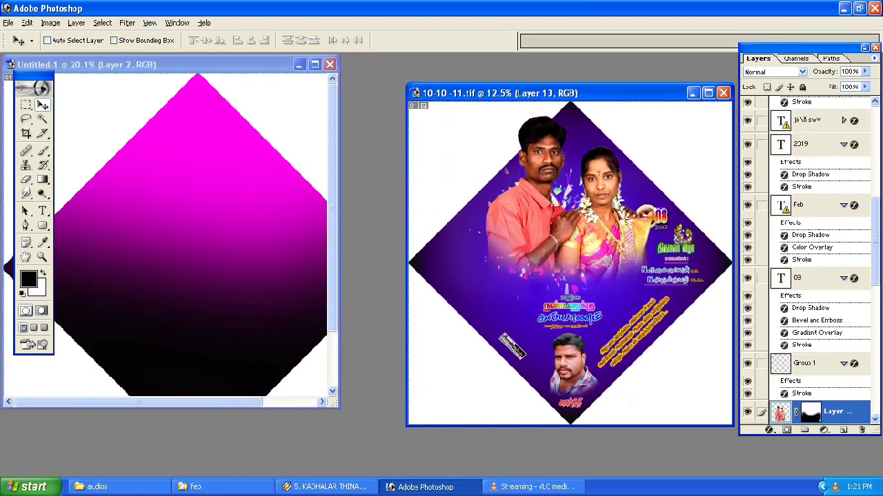
pyautogui.hotkey('shift', 'Left')
pyautogui.hotkey('shift', 'Left')
pyautogui.hotkey('shift', 'Left')
pyautogui.hotkey('shift', 'Left')
pyautogui.hotkey('shift', 'Left')
pyautogui.hotkey('shift', 'Left')
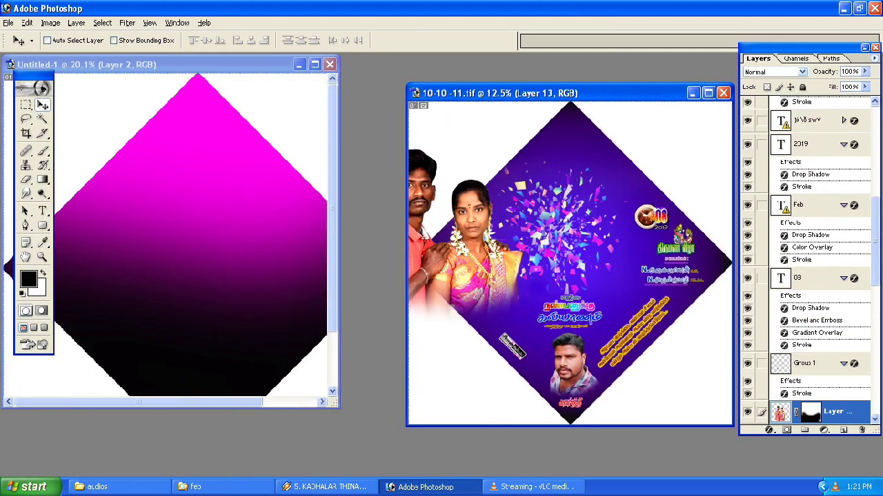
pyautogui.moveTo(414, 262); pyautogui.dragTo(207, 234)
pyautogui.click(314, 72)
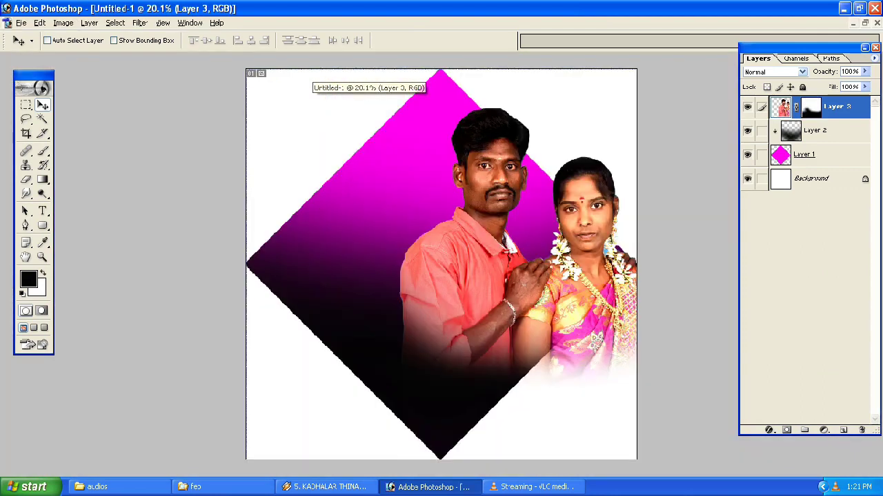
# - Scale the couple photo to about 72% and centre it in the diamond
pyautogui.hotkey('ctrl', 't')
pyautogui.moveTo(723, 107)
pyautogui.mouseDown()
pyautogui.moveTo(651, 138)
pyautogui.moveTo(634, 241)
pyautogui.mouseUp()
pyautogui.moveTo(483, 310)
pyautogui.mouseDown()
pyautogui.moveTo(437, 263)
pyautogui.moveTo(425, 218)
pyautogui.mouseUp()
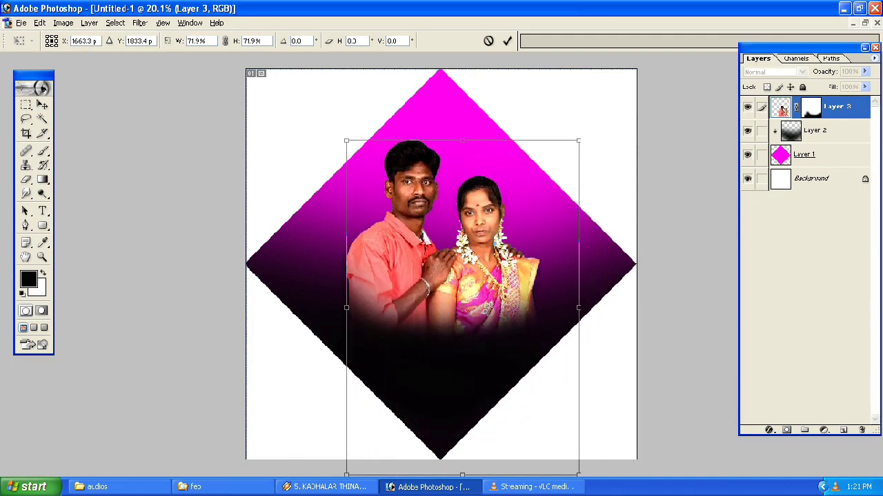
pyautogui.press('Return')
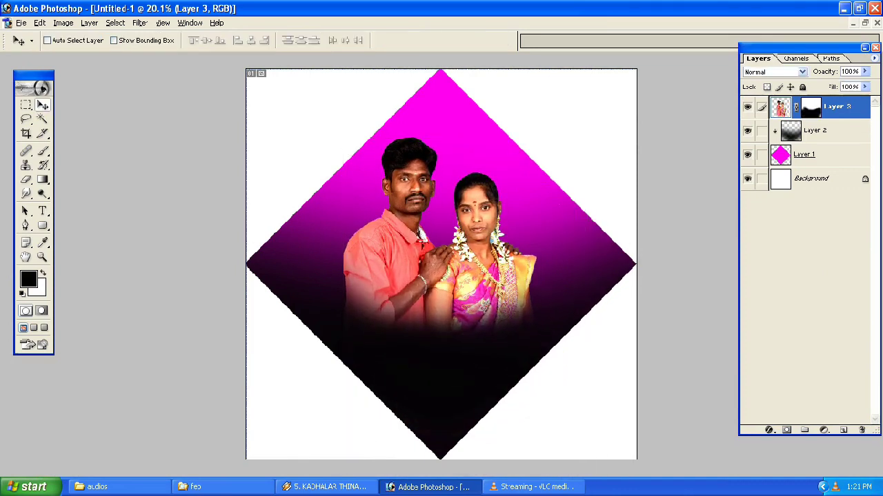
pyautogui.click(865, 23)
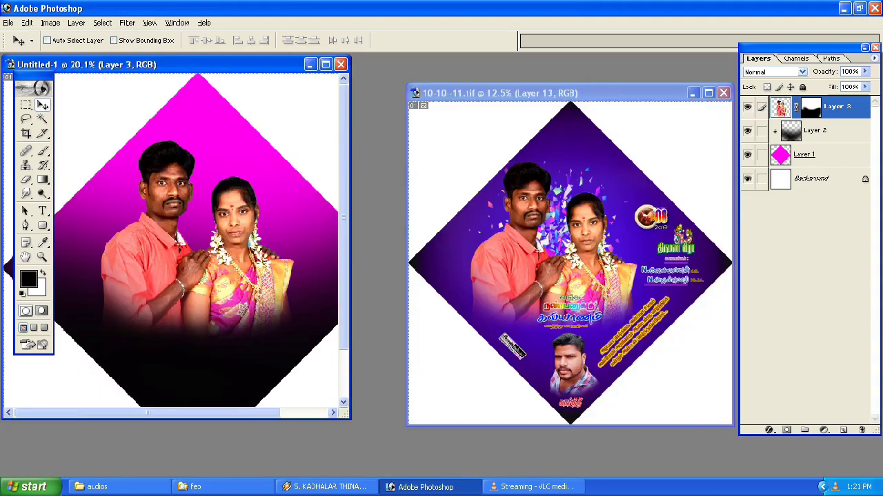
# - Copy the confetti layer into Untitled-1 and place it below the couple photo
pyautogui.hotkey('ctrl', 'Tab')
pyautogui.moveTo(572, 200); pyautogui.dragTo(186, 235)
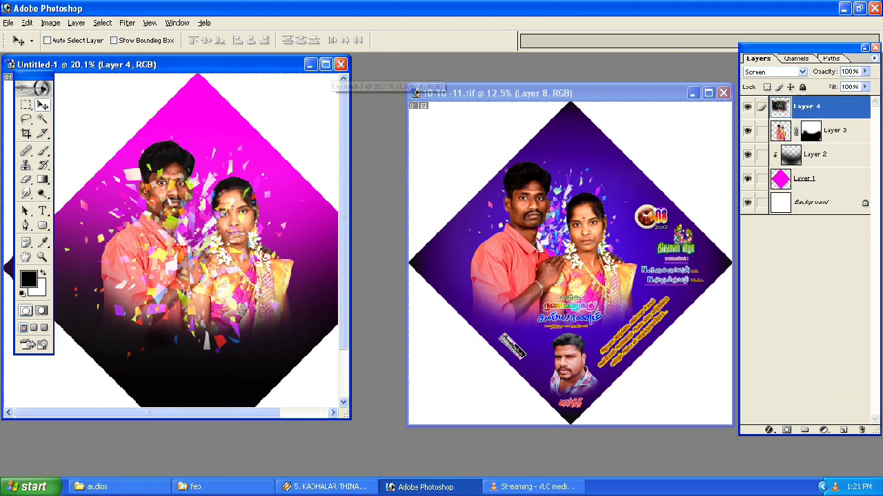
pyautogui.click(324, 65)
pyautogui.moveTo(807, 106); pyautogui.dragTo(807, 141)
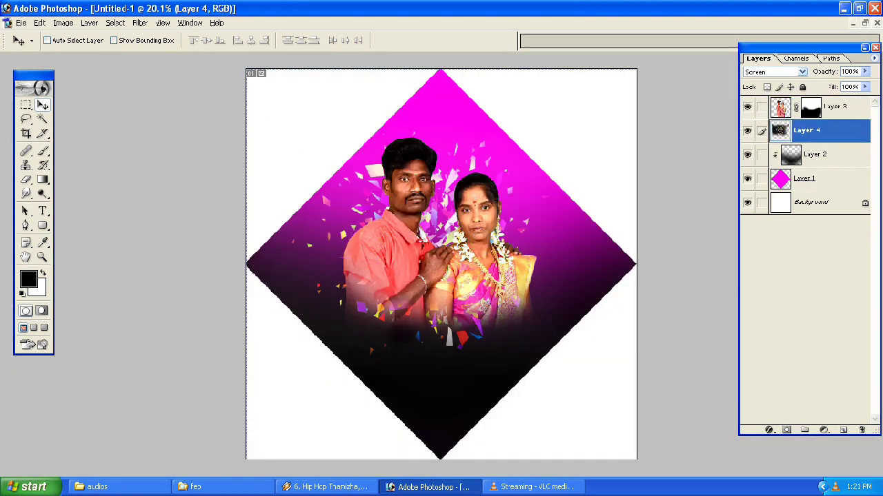
# - Shrink the confetti to roughly half size and position it behind the couple's heads
pyautogui.hotkey('ctrl', 't')
pyautogui.moveTo(616, 115); pyautogui.dragTo(424, 242)
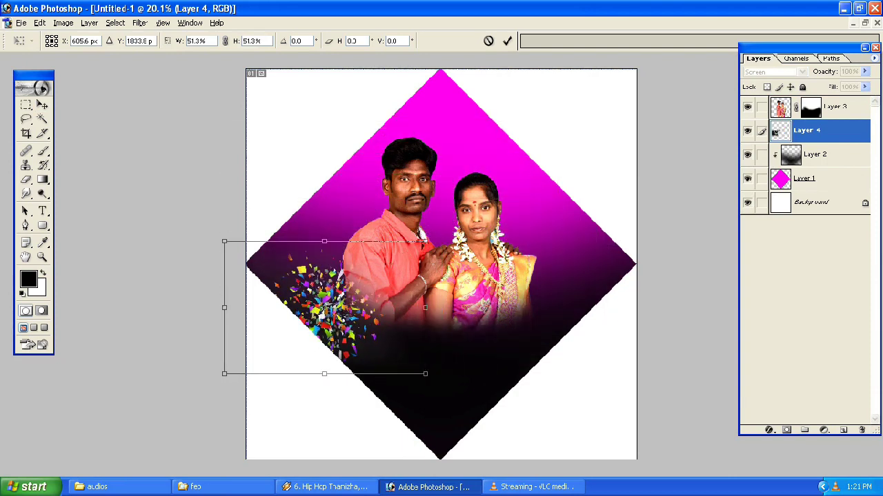
pyautogui.moveTo(425, 241); pyautogui.dragTo(445, 227)
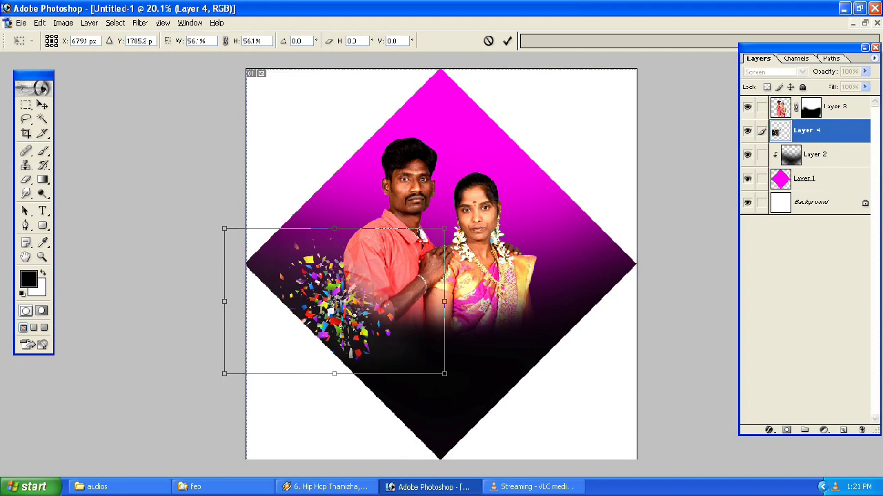
pyautogui.press('Return')
pyautogui.moveTo(331, 304); pyautogui.dragTo(441, 200)
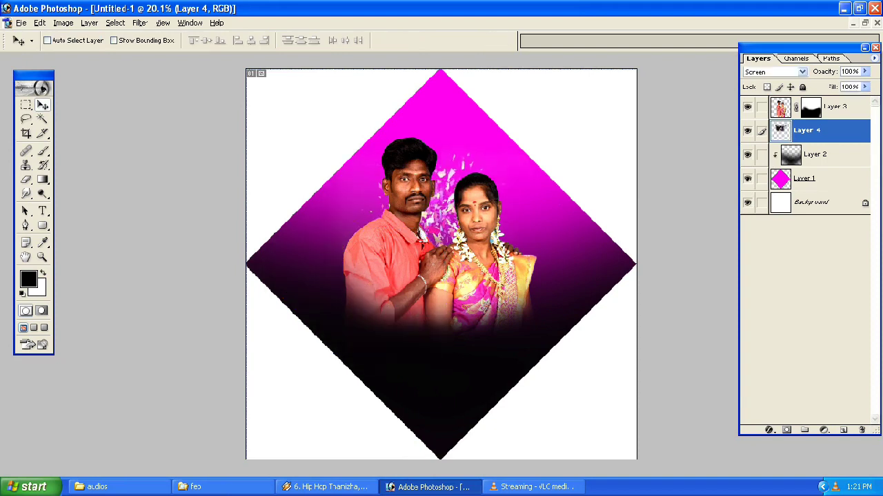
pyautogui.click(772, 72)
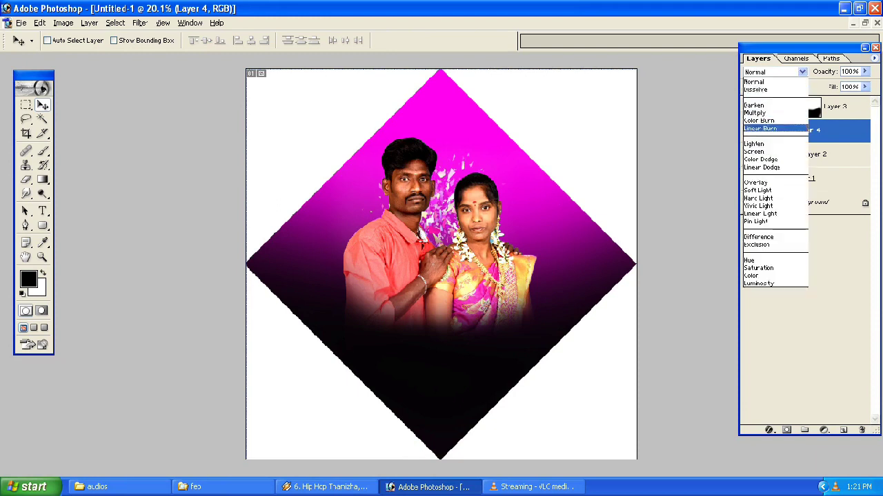
# - Set the confetti to Lighten blend mode and apply Levels with white input 211
pyautogui.press('Return')
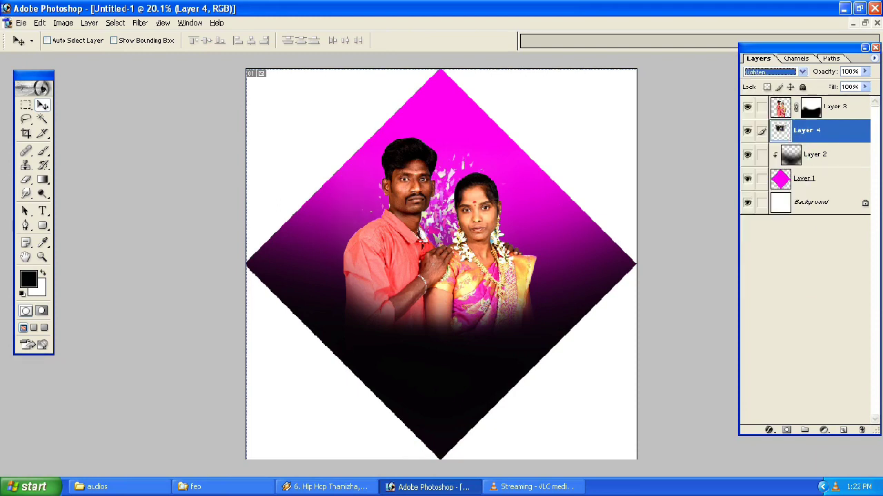
pyautogui.hotkey('ctrl', 'l')
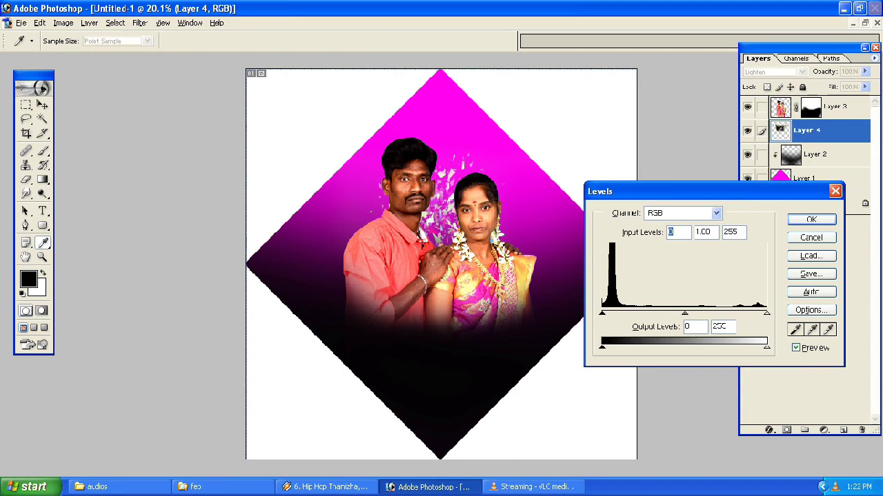
pyautogui.press('Tab')
pyautogui.press('Tab')
pyautogui.write('211')
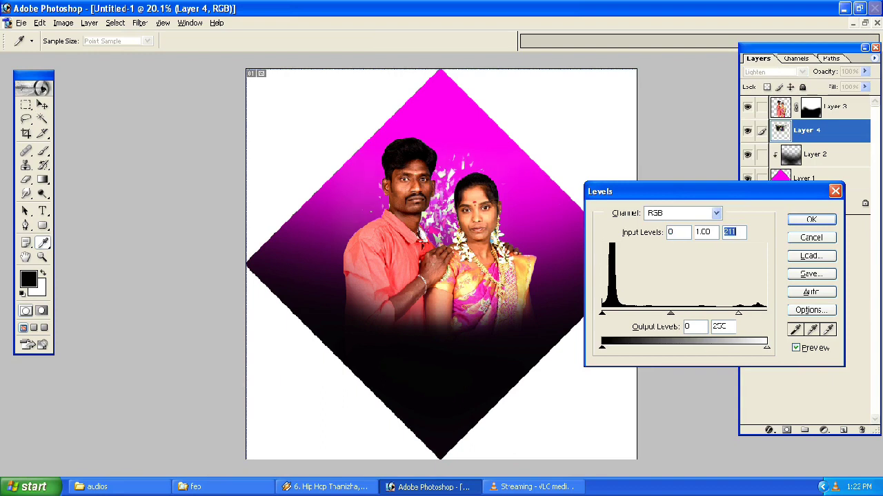
pyautogui.moveTo(602, 313); pyautogui.dragTo(610, 313)
pyautogui.press('Tab')
pyautogui.press('Return')
pyautogui.press('v')
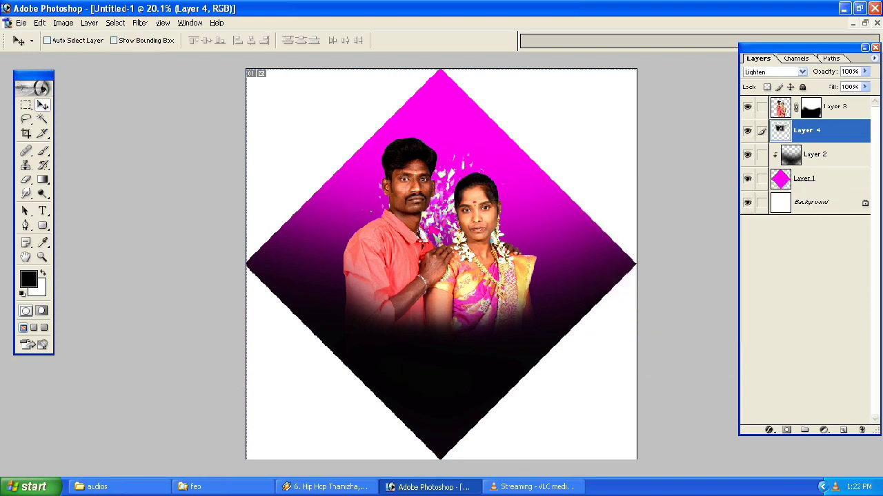
# - Brighten the magenta diamond with Levels, black input around 90 and white input 215
pyautogui.hotkey('alt', '[')
pyautogui.hotkey('alt', '[')
pyautogui.hotkey('ctrl', 'l')
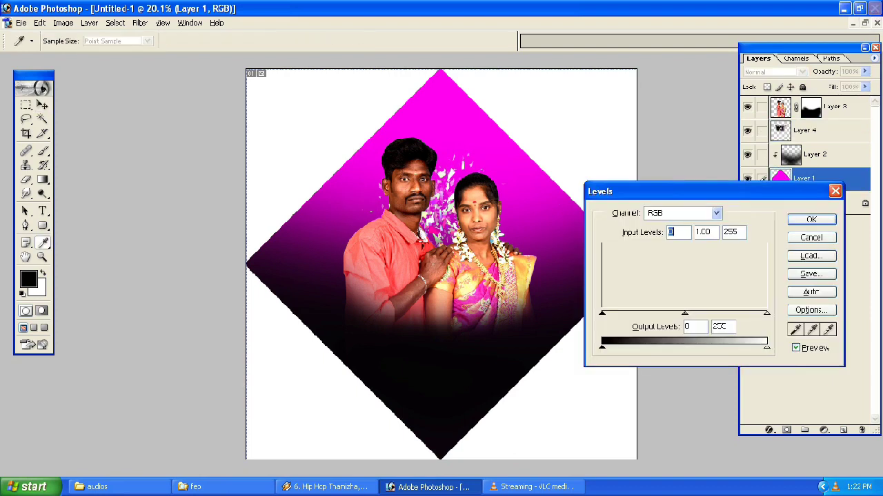
pyautogui.write('147')
pyautogui.hotkey('shift', 'Up')
pyautogui.hotkey('shift', 'Up')
pyautogui.hotkey('shift', 'Up')
pyautogui.hotkey('shift', 'Up')
pyautogui.hotkey('shift', 'Up')
pyautogui.hotkey('shift', 'Up')
pyautogui.hotkey('shift', 'Up')
pyautogui.hotkey('shift', 'Up')
pyautogui.write('90')
pyautogui.press('Up')
pyautogui.press('Up')
pyautogui.press('Up')
pyautogui.press('Tab')
pyautogui.press('Tab')
pyautogui.hotkey('shift', 'Down')
pyautogui.hotkey('shift', 'Down')
pyautogui.hotkey('shift', 'Down')
pyautogui.hotkey('shift', 'Down')
pyautogui.press('Return')
pyautogui.press('v')
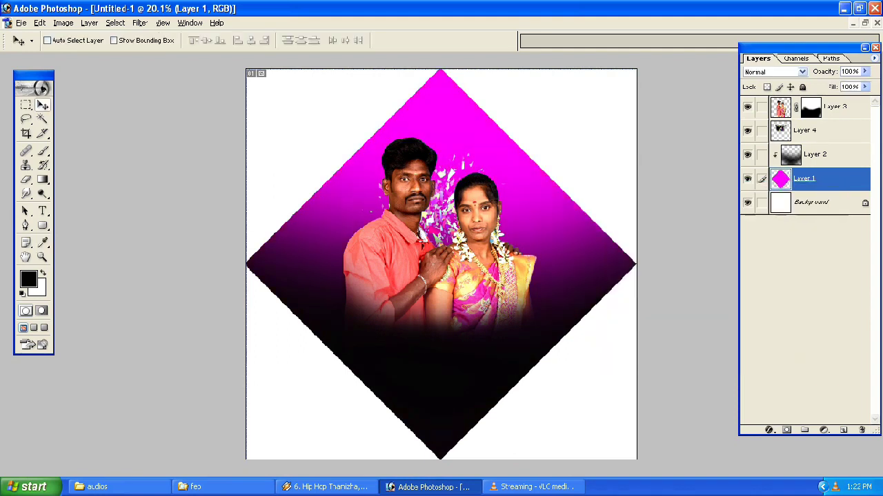
pyautogui.hotkey('alt', 'shift', ']')
# - Move the confetti layer down-left onto the man
pyautogui.hotkey('alt', '[')
pyautogui.hotkey('alt', 'shift', 'g')
pyautogui.moveTo(448, 199)
pyautogui.mouseDown()
pyautogui.moveTo(310, 242)
pyautogui.moveTo(324, 286)
pyautogui.moveTo(414, 407)
pyautogui.moveTo(438, 210)
pyautogui.moveTo(449, 200)
pyautogui.mouseUp()
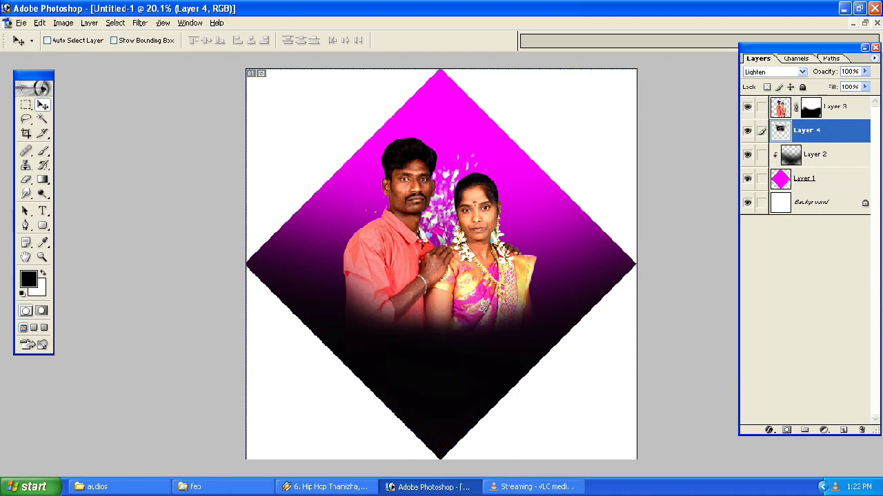
# - Enlarge the dark gradient overlay on Layer 2 past the canvas edges
pyautogui.hotkey('alt', '[')
pyautogui.hotkey('ctrl', 't')
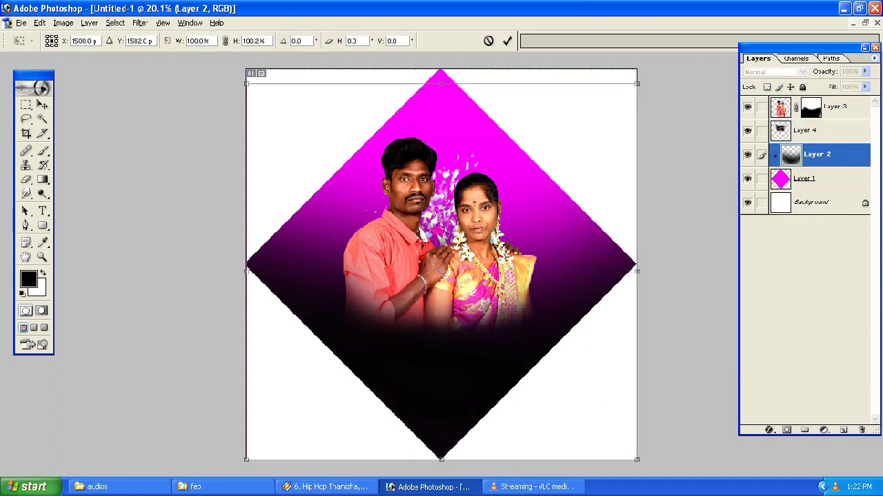
pyautogui.moveTo(442, 90); pyautogui.dragTo(441, 2)
pyautogui.hotkey('ctrl', '-')
pyautogui.hotkey('ctrl', '-')
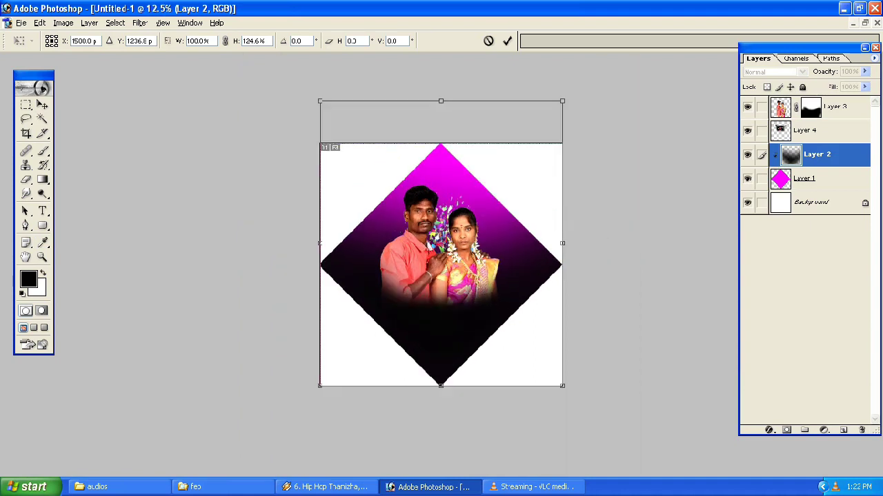
pyautogui.moveTo(562, 385); pyautogui.dragTo(601, 400)
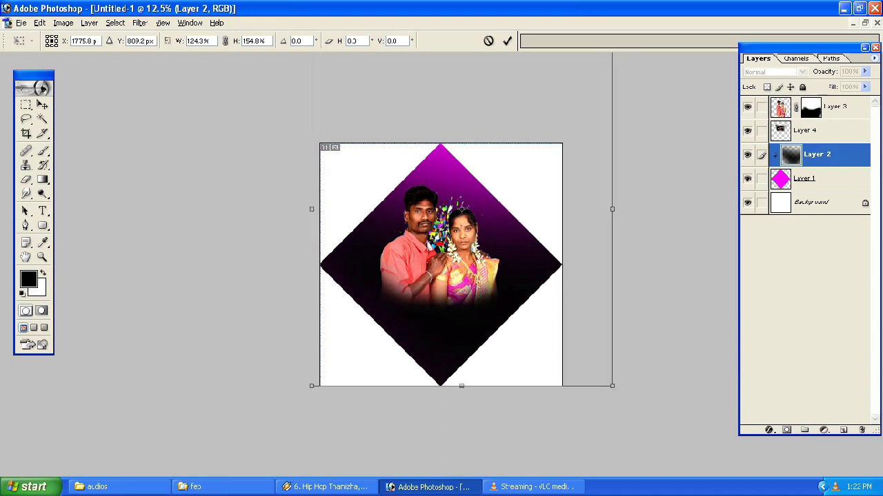
pyautogui.press('Return')
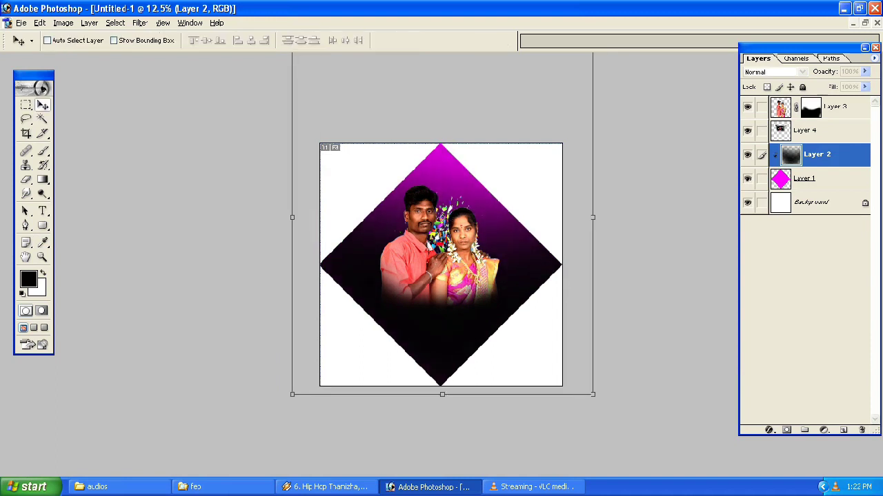
pyautogui.hotkey('ctrl', '0')
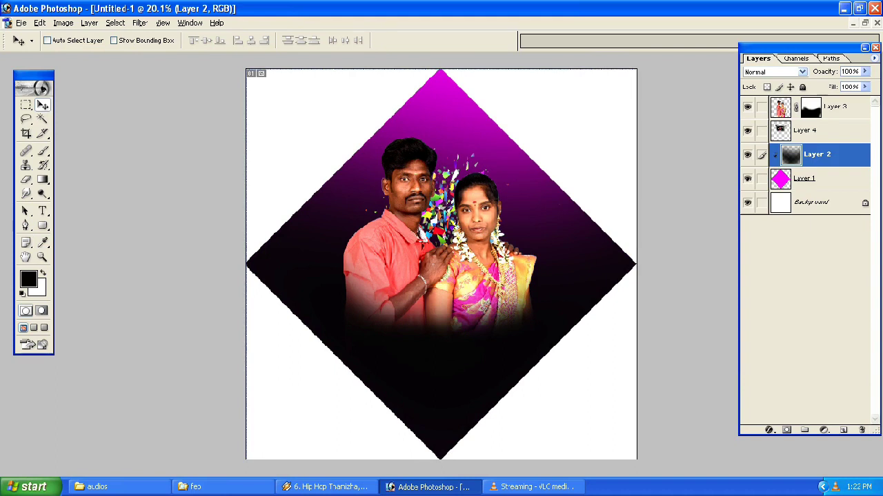
# - Erase dark areas beside the couple with a 50% opacity, size 1000 eraser
pyautogui.press('e')
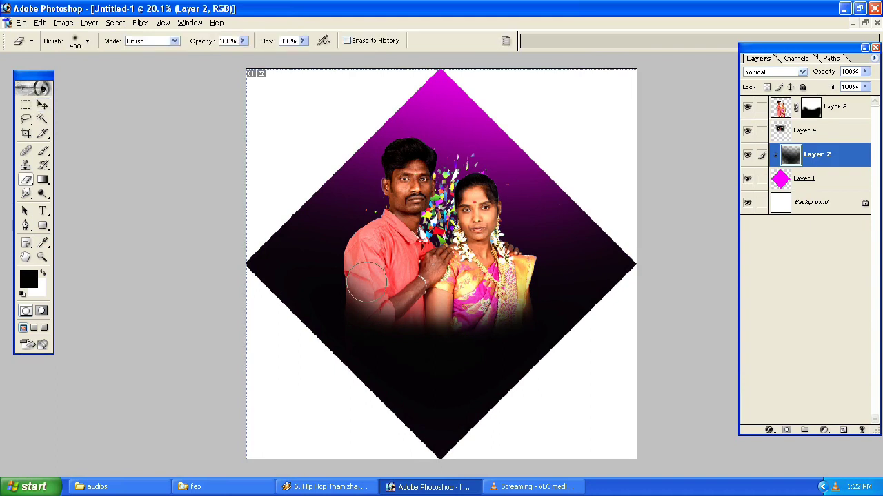
pyautogui.press('5')
pyautogui.press(']')
pyautogui.press(']')
pyautogui.press(']')
pyautogui.press(']')
pyautogui.press(']')
pyautogui.press(']')
pyautogui.moveTo(315, 207)
pyautogui.mouseDown()
pyautogui.moveTo(374, 296)
pyautogui.moveTo(568, 216)
pyautogui.moveTo(563, 158)
pyautogui.moveTo(511, 90)
pyautogui.mouseUp()
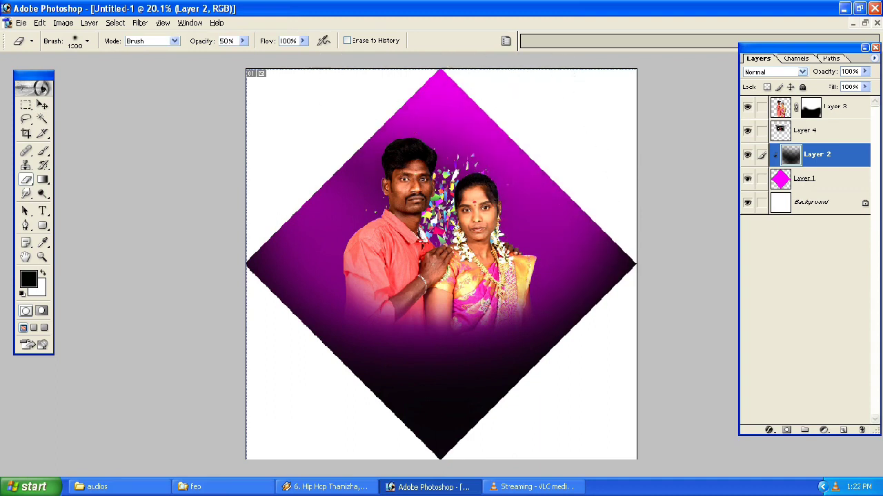
pyautogui.moveTo(537, 246)
pyautogui.mouseDown()
pyautogui.moveTo(591, 197)
pyautogui.moveTo(581, 158)
pyautogui.mouseUp()
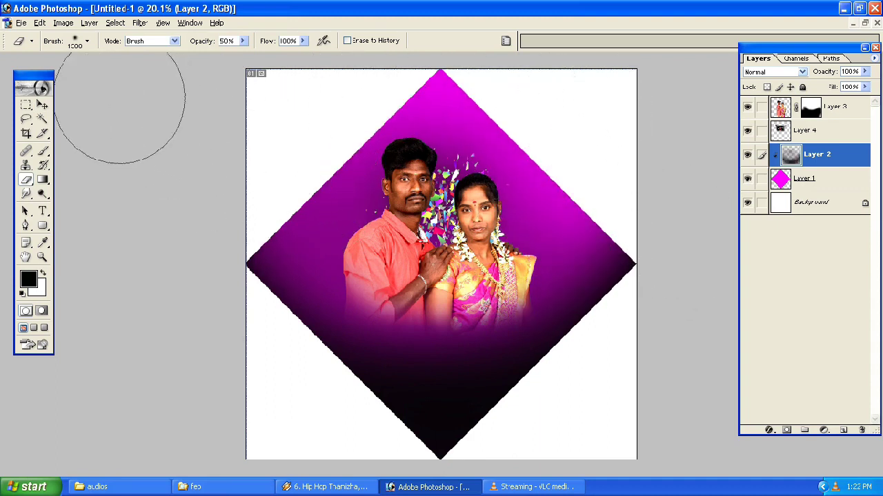
pyautogui.click(42, 105)
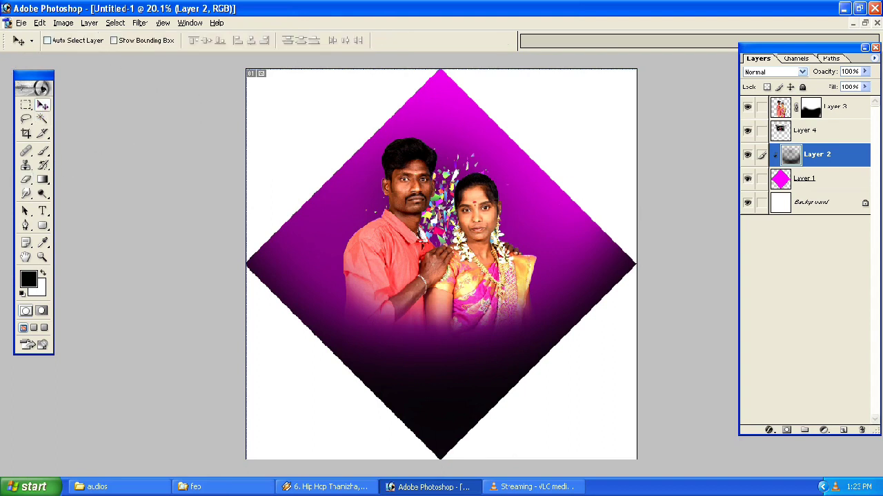
# - Restore the design window and bring up the 10-10-11.tif banner, zoomed in on its title
pyautogui.hotkey('ctrl', 'F5')
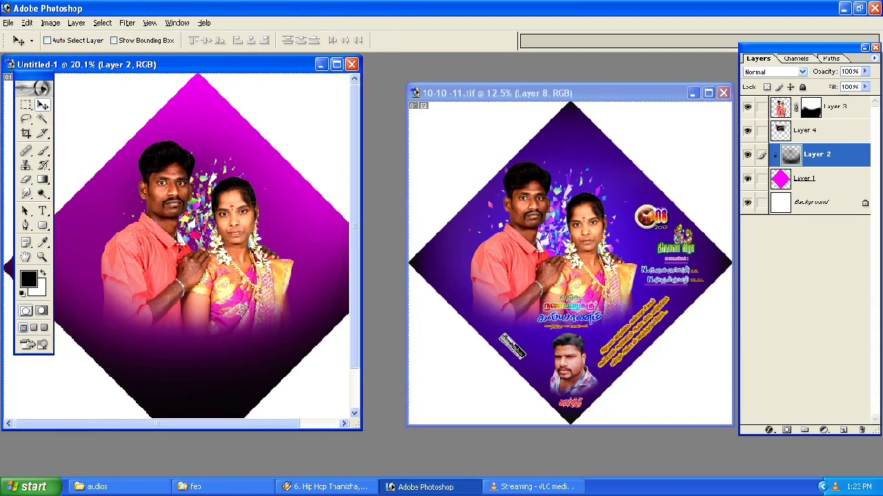
pyautogui.hotkey('ctrl', 'Tab')
pyautogui.hotkey('ctrl', '+')
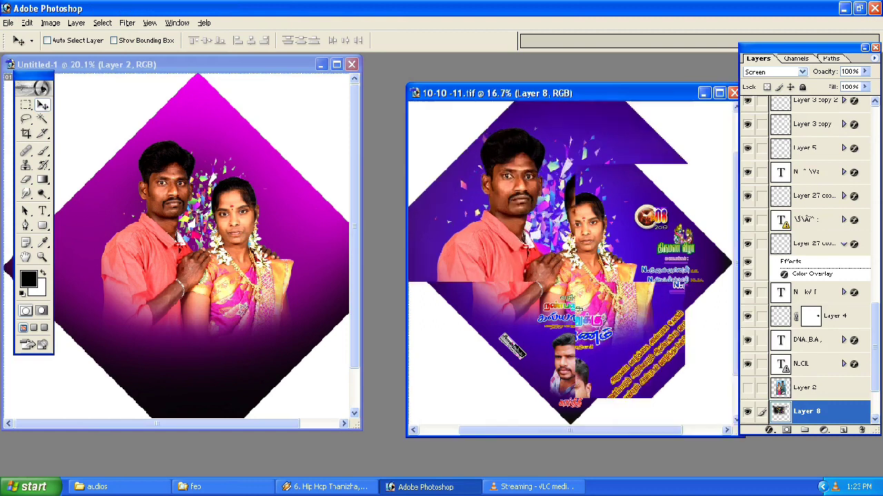
pyautogui.hotkey('ctrl', '+')
pyautogui.hotkey('ctrl', '+')
pyautogui.scroll(-3, 571, 269)
pyautogui.scroll(-3, 571, 269)
pyautogui.moveTo(414, 340); pyautogui.dragTo(411, 342)
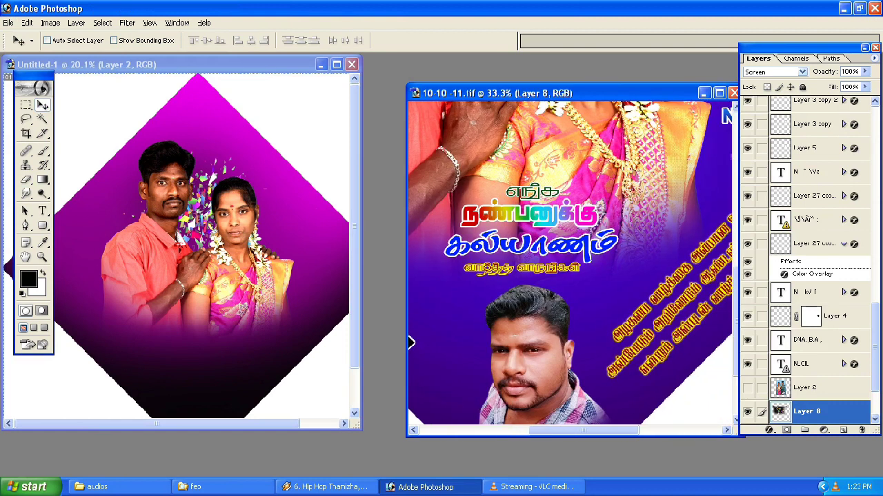
# - Select the banner's top Tamil title layer and nudge it right and back left
pyautogui.hotkey('alt', 'shift', ']')
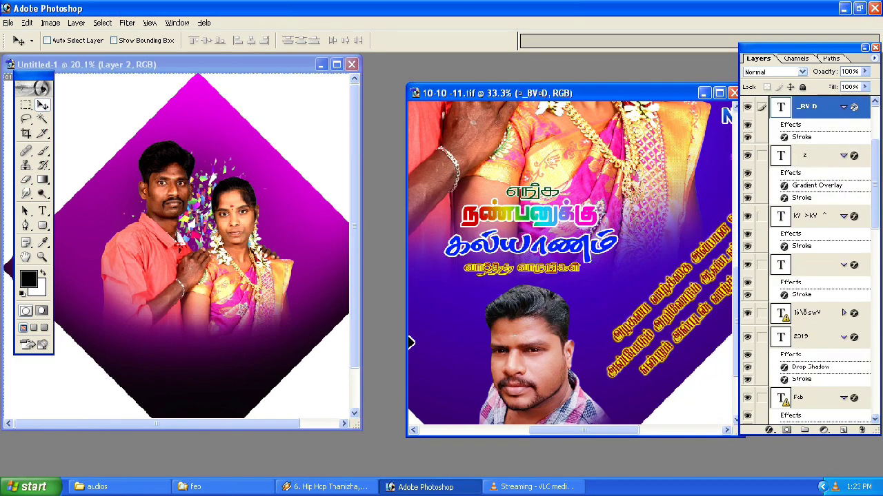
pyautogui.hotkey('shift', 'Right')
pyautogui.hotkey('shift', 'Right')
pyautogui.hotkey('shift', 'Right')
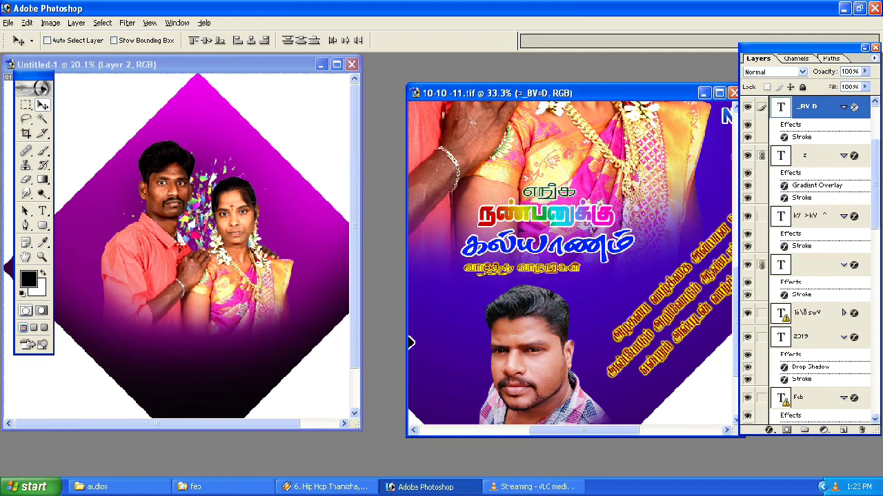
pyautogui.hotkey('shift', 'Left')
pyautogui.hotkey('shift', 'Left')
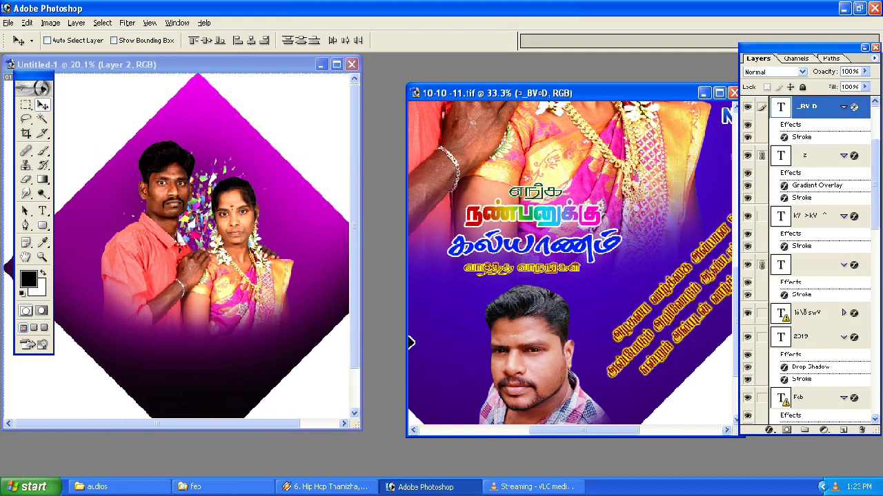
pyautogui.hotkey('shift', 'Left')
pyautogui.hotkey('shift', 'Left')
pyautogui.hotkey('shift', 'Left')
pyautogui.hotkey('shift', 'Left')
pyautogui.hotkey('shift', 'Left')
pyautogui.hotkey('shift', 'Right')
pyautogui.hotkey('shift', 'Right')
pyautogui.hotkey('shift', 'Right')
pyautogui.hotkey('shift', 'Right')
pyautogui.hotkey('shift', 'Right')
pyautogui.hotkey('shift', 'Right')
pyautogui.hotkey('shift', 'Right')
pyautogui.hotkey('shift', 'Right')
pyautogui.hotkey('shift', 'Right')
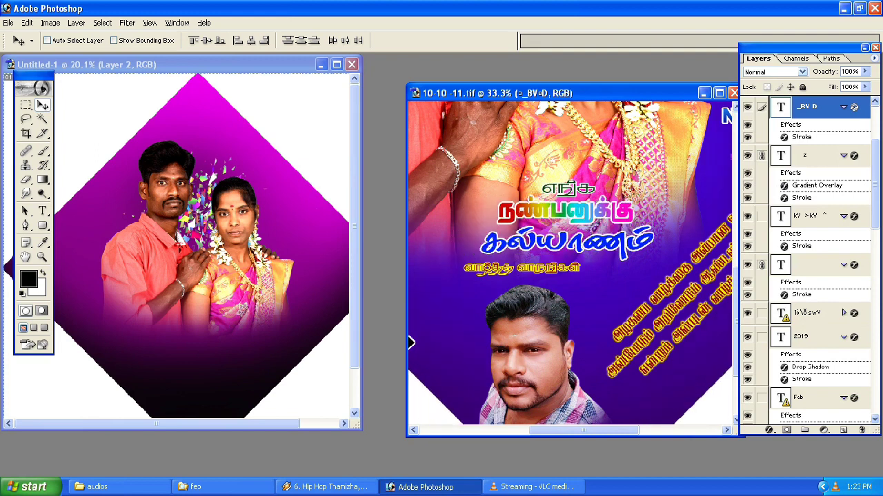
pyautogui.hotkey('ctrl', '=')
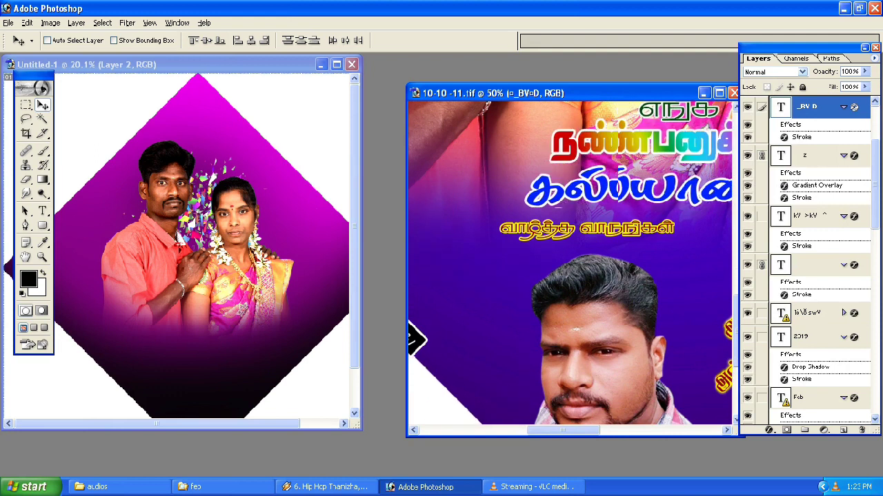
pyautogui.hotkey('ctrl', 'z')
# - Pick the Tamil title text layers on the banner, link them, and maximize the new design
pyautogui.keyDown('ctrl'); pyautogui.click(665, 228); pyautogui.keyUp('ctrl')
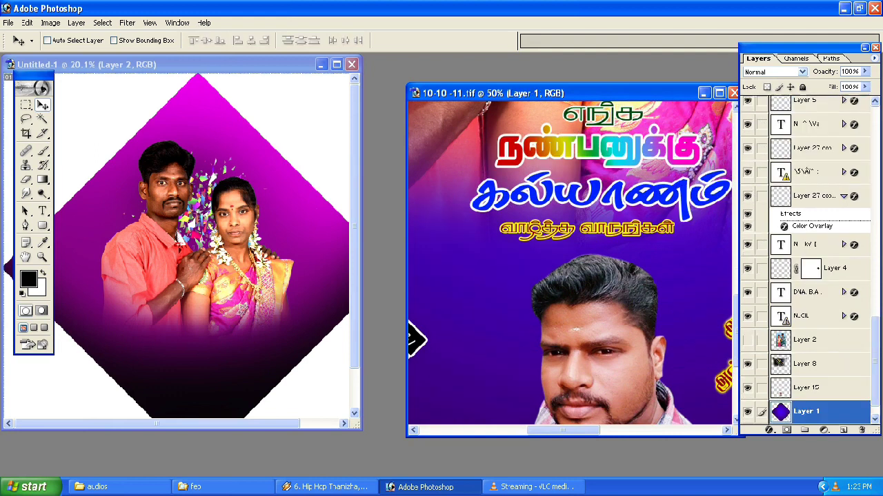
pyautogui.rightClick(665, 227)
pyautogui.press('Escape')
pyautogui.keyDown('ctrl'); pyautogui.click(666, 224); pyautogui.keyUp('ctrl')
pyautogui.rightClick(666, 224)
pyautogui.click(697, 231)
pyautogui.hotkey('ctrl', 'a')
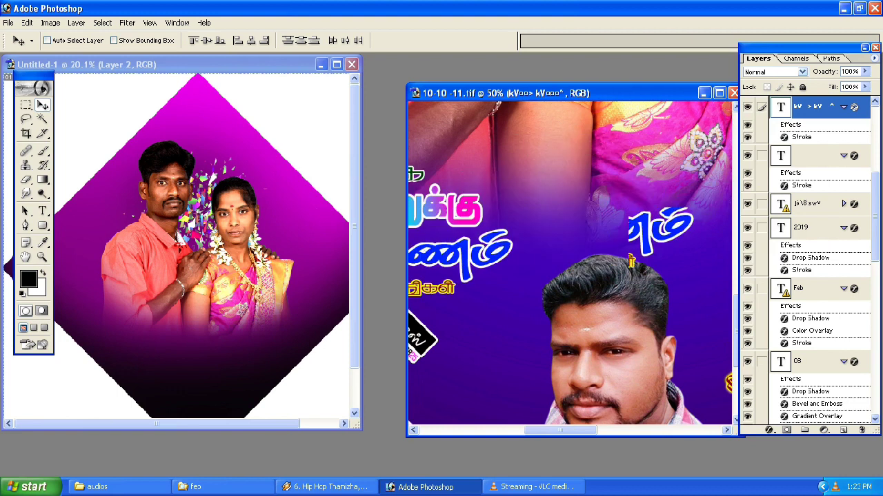
pyautogui.click(337, 64)
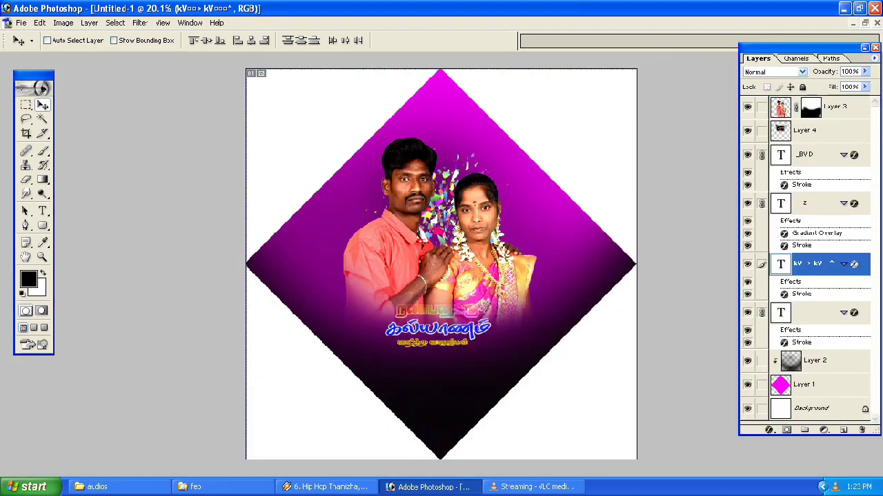
# - Select the couple photo layer and shift it in the stack beneath the title layers
pyautogui.hotkey('ctrl', '+')
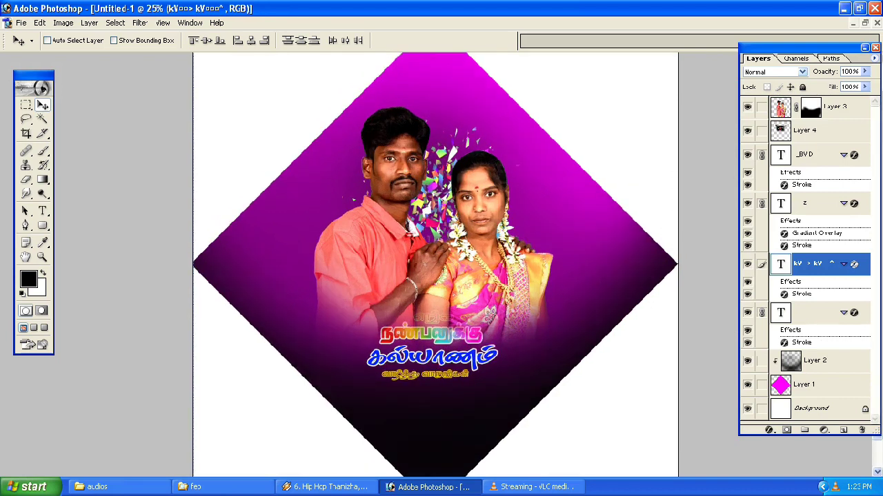
pyautogui.hotkey('ctrl', '+')
pyautogui.hotkey('alt', 'shift', ']')
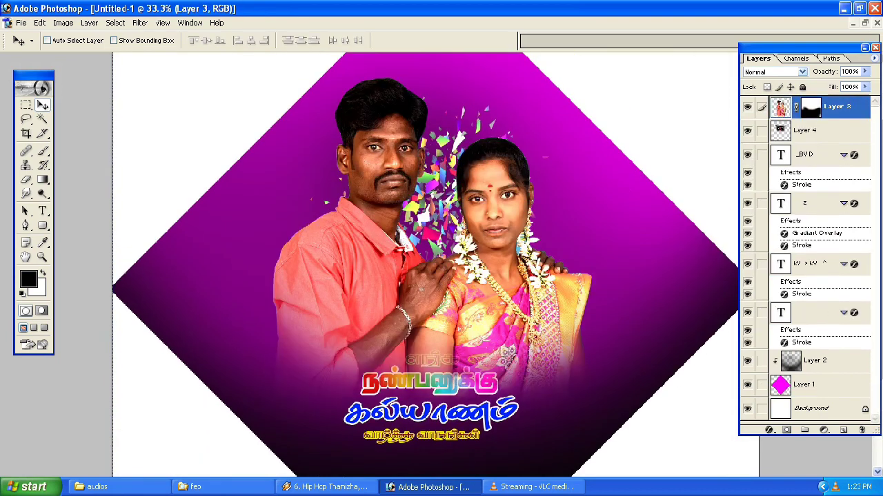
pyautogui.hotkey('ctrl', '[')
pyautogui.hotkey('ctrl', '[')
pyautogui.hotkey('ctrl', '[')
pyautogui.hotkey('ctrl', ']')
pyautogui.hotkey('ctrl', ']')
pyautogui.hotkey('ctrl', ']')
pyautogui.scroll(-2, 425, 264)
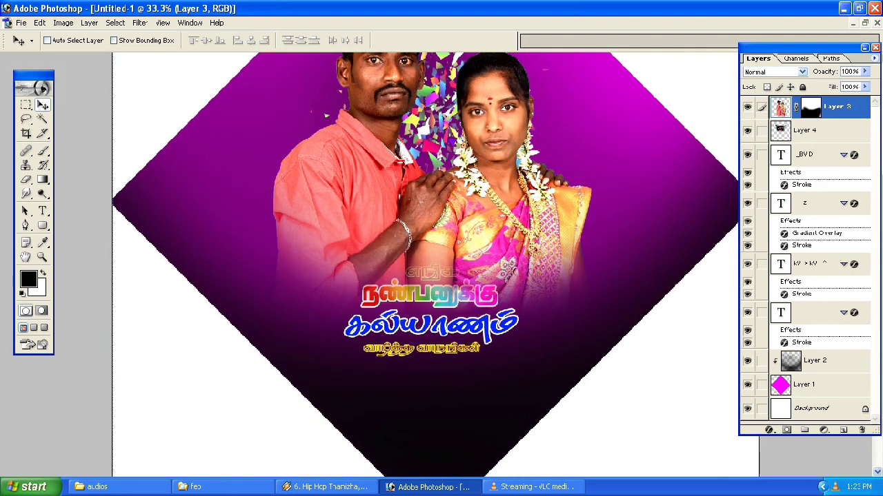
pyautogui.scroll(3, 425, 265)
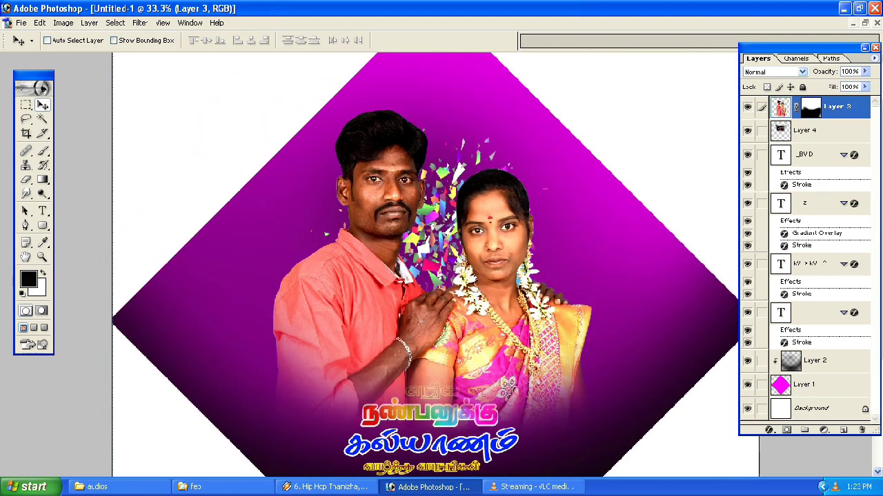
# - Move confetti Layer 4 down and raise couple Layer 3 so confetti leaves the faces
pyautogui.hotkey('alt', '[')
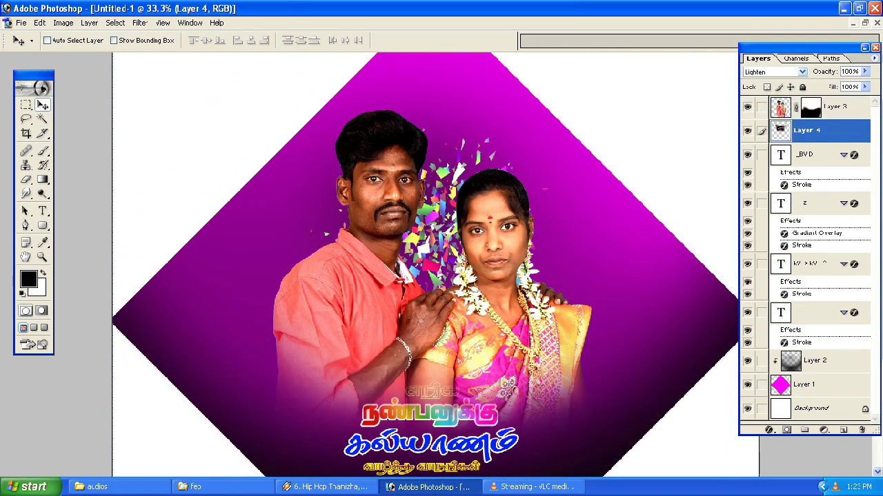
pyautogui.hotkey('ctrl', 'shift', '[')
pyautogui.hotkey('ctrl', ']')
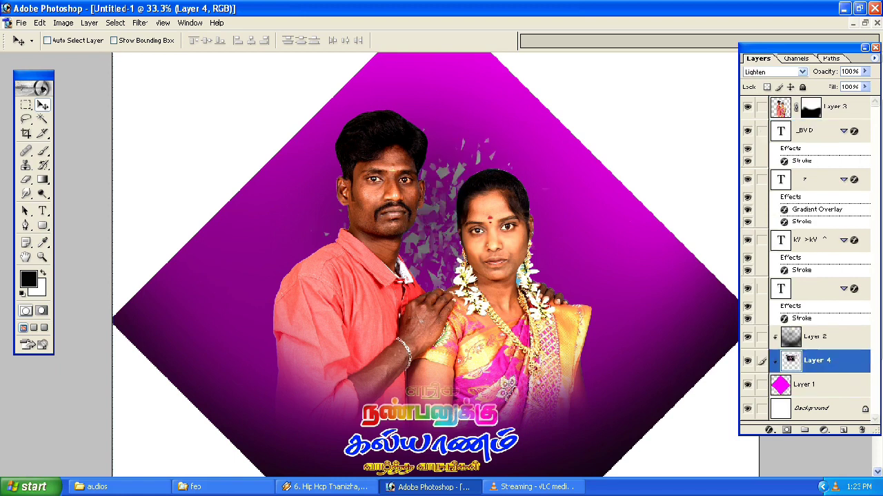
pyautogui.hotkey('ctrl', ']')
pyautogui.hotkey('ctrl', ']')
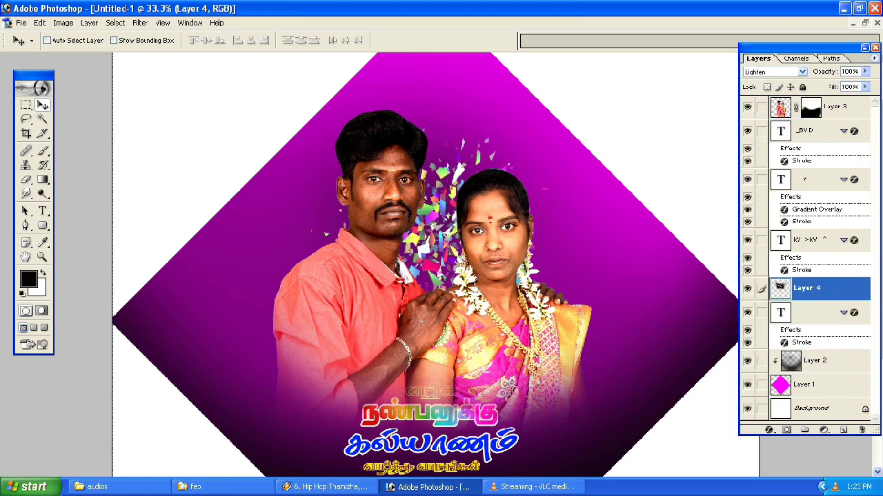
pyautogui.hotkey('alt', '.')
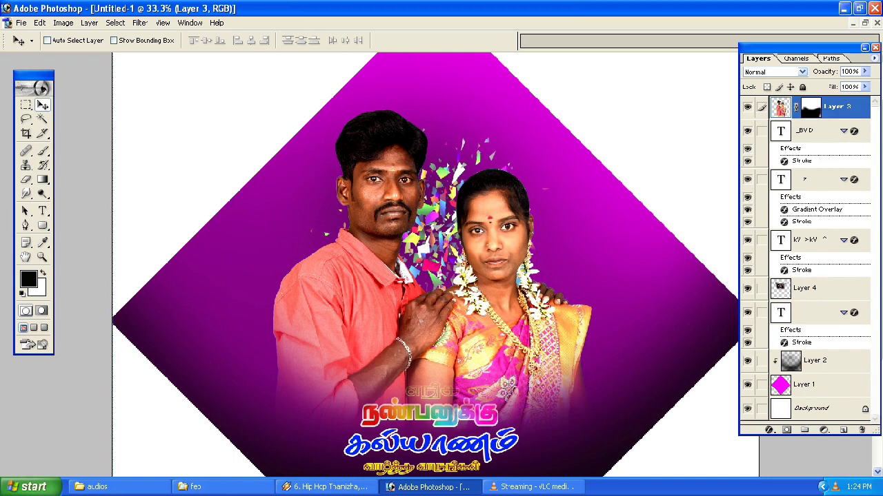
pyautogui.hotkey('ctrl', '[')
pyautogui.hotkey('ctrl', '[')
pyautogui.hotkey('ctrl', '[')
pyautogui.hotkey('ctrl', '[')
pyautogui.hotkey('ctrl', '[')
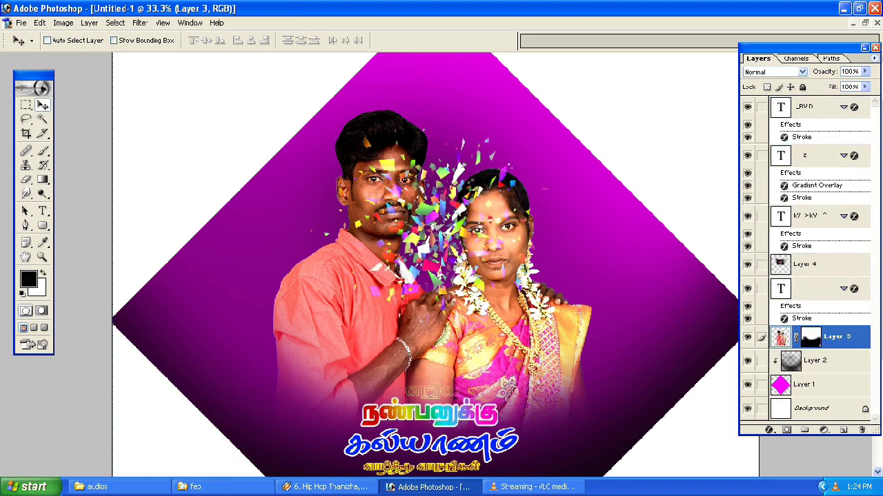
pyautogui.hotkey('ctrl', ']')
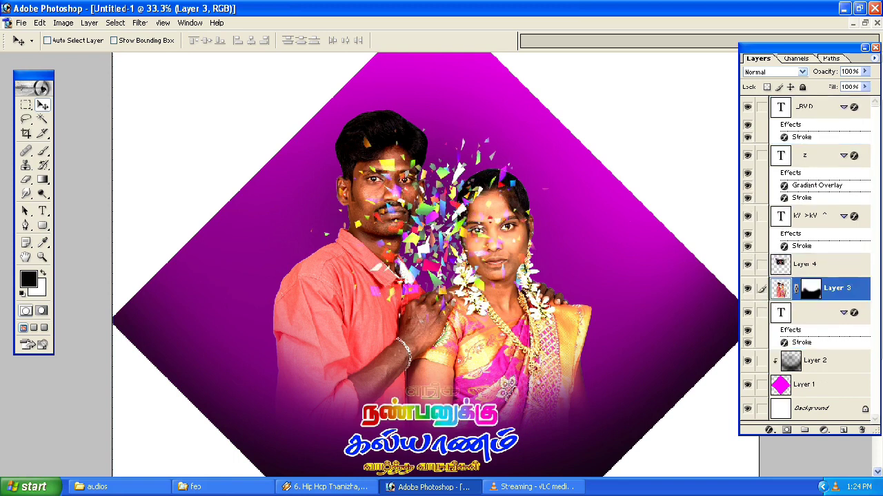
pyautogui.hotkey('ctrl', ']')
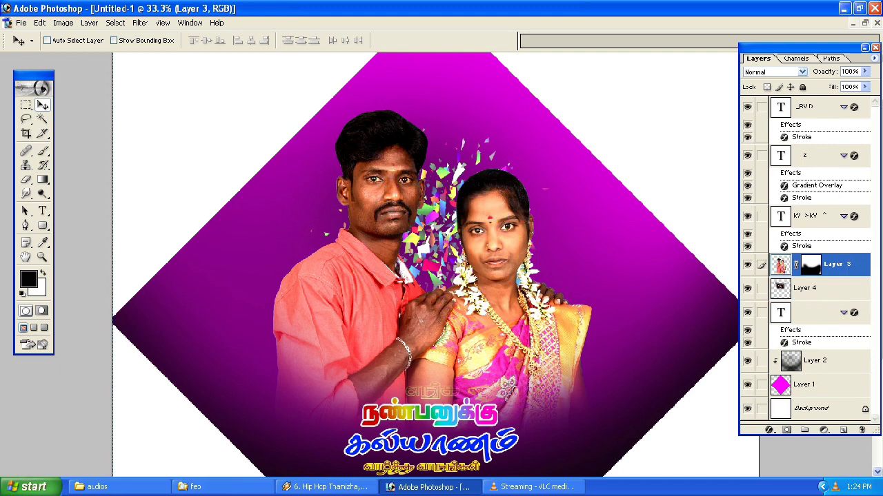
pyautogui.scroll(-5, 425, 264)
# - Bring the title text layer to the top and nudge the linked title slightly up and left
pyautogui.hotkey('alt', '[')
pyautogui.hotkey('alt', '[')
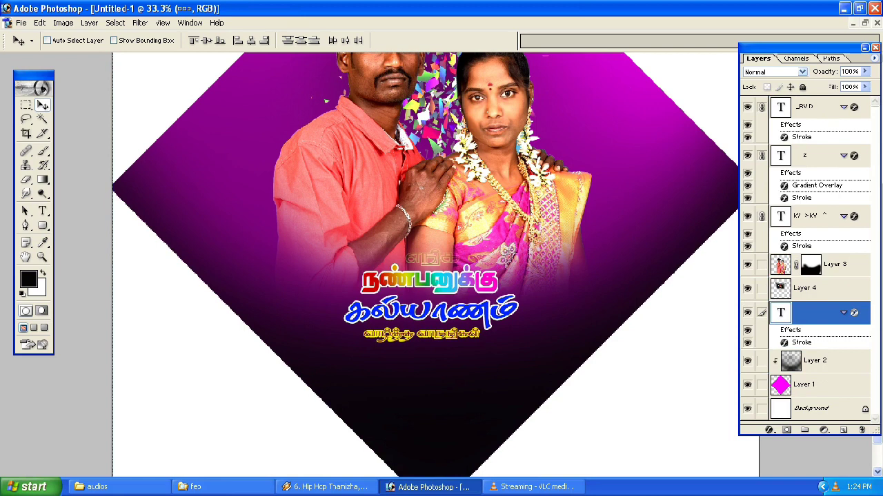
pyautogui.hotkey('ctrl', 'shift', ']')
pyautogui.hotkey('ctrl', '0')
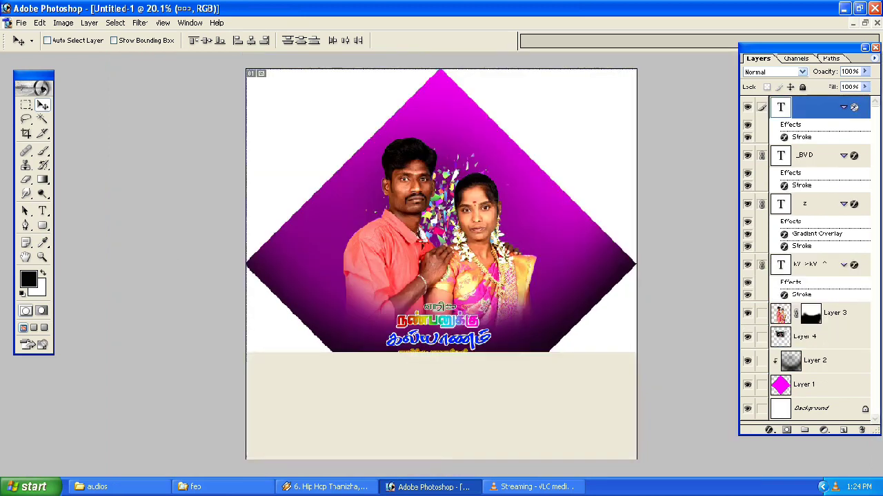
pyautogui.hotkey('alt', '[')
pyautogui.hotkey('alt', '[')
pyautogui.hotkey('shift', 'Down')
pyautogui.hotkey('shift', 'Down')
pyautogui.hotkey('shift', 'Down')
pyautogui.hotkey('shift', 'Left')
pyautogui.hotkey('shift', 'Left')
pyautogui.hotkey('shift', 'Up')
pyautogui.hotkey('shift', 'Up')
pyautogui.hotkey('shift', 'Up')
pyautogui.hotkey('shift', 'Left')
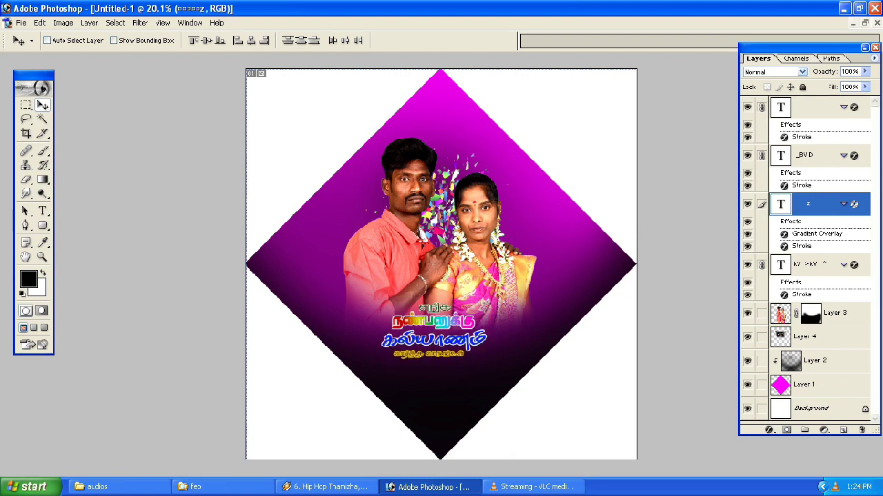
pyautogui.click(865, 23)
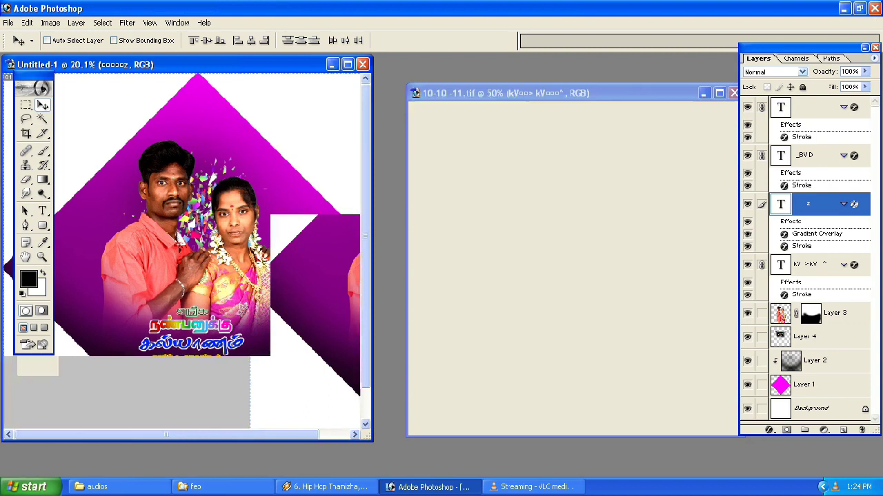
# - Copy the 08 2019 badge and the ceremony heading with names from 10-10-11.tif into the banner
pyautogui.moveTo(371, 440); pyautogui.dragTo(395, 465)
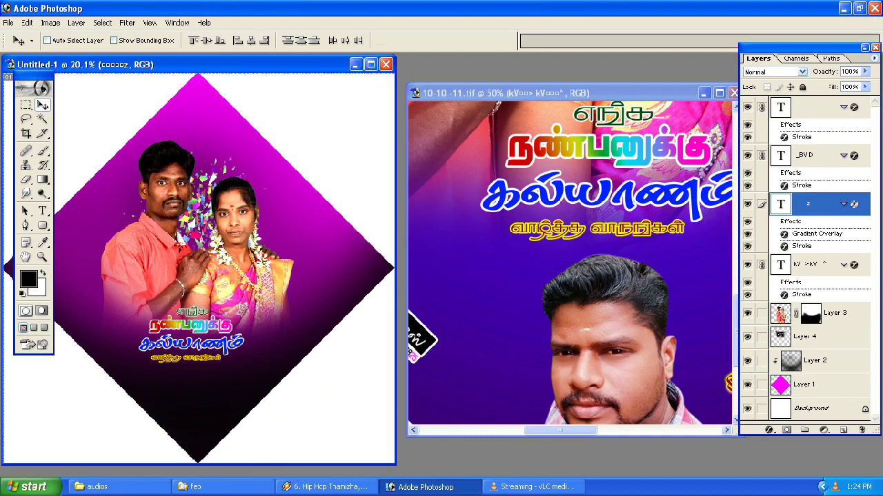
pyautogui.hotkey('ctrl', 'Tab')
pyautogui.hotkey('ctrl', '0')
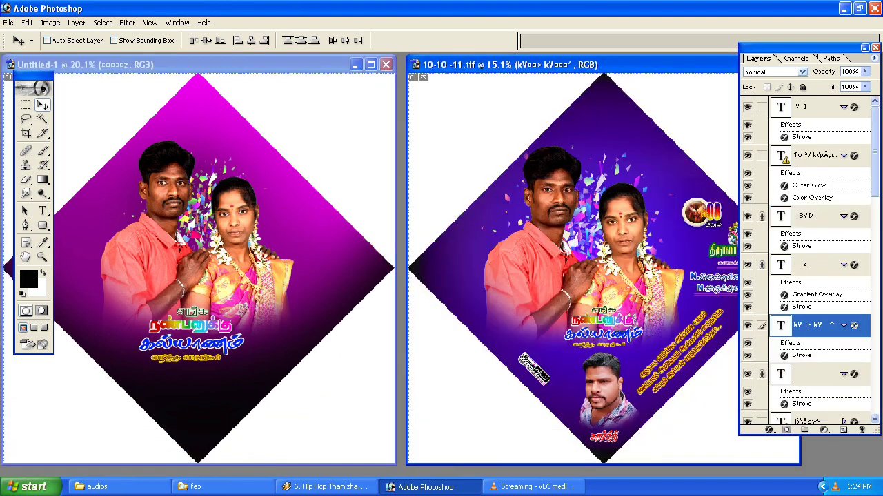
pyautogui.moveTo(702, 212)
pyautogui.mouseDown()
pyautogui.moveTo(162, 228)
pyautogui.moveTo(73, 269)
pyautogui.mouseUp()
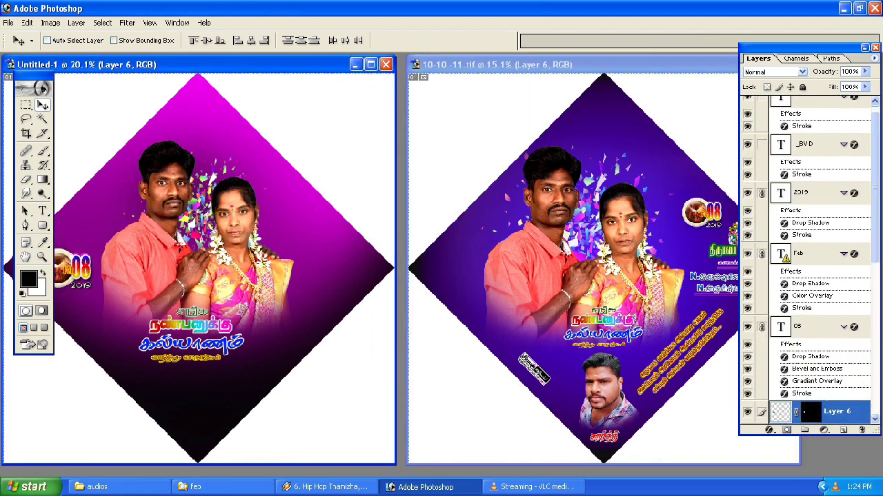
pyautogui.moveTo(710, 262)
pyautogui.mouseDown()
pyautogui.moveTo(245, 269)
pyautogui.moveTo(308, 264)
pyautogui.mouseUp()
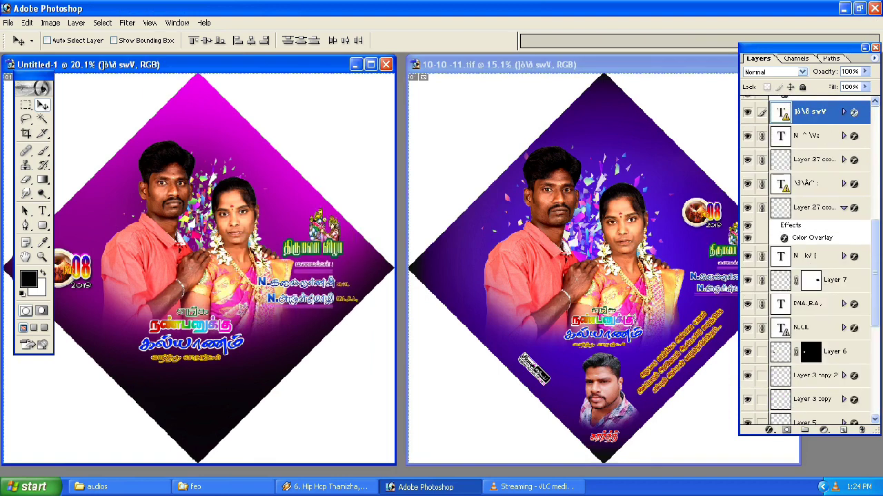
pyautogui.click(334, 197)
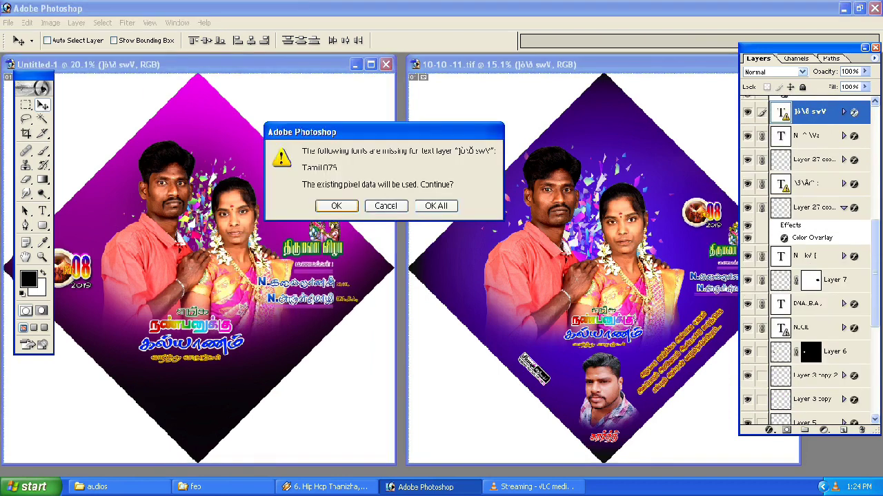
pyautogui.click(335, 201)
# - Shrink the heading group to about three quarters and shift it slightly right and up
pyautogui.moveTo(358, 207); pyautogui.dragTo(334, 232)
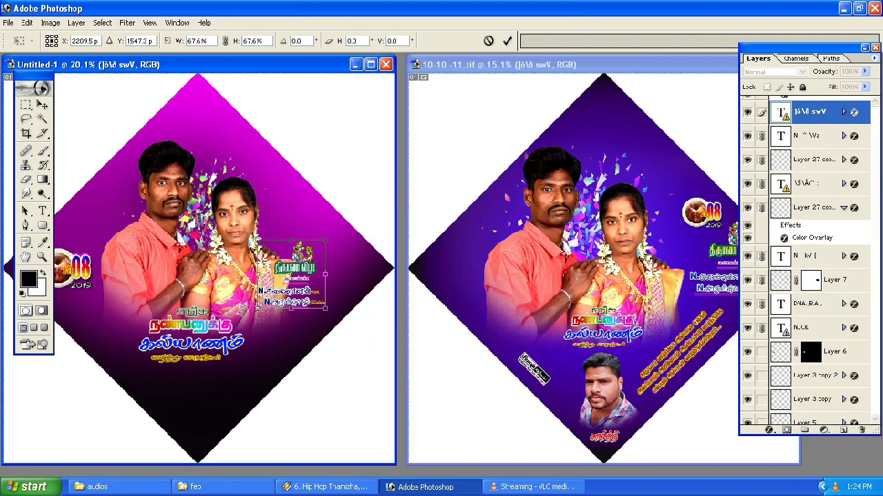
pyautogui.press('Return')
pyautogui.moveTo(302, 276); pyautogui.dragTo(322, 260)
pyautogui.press('Left')
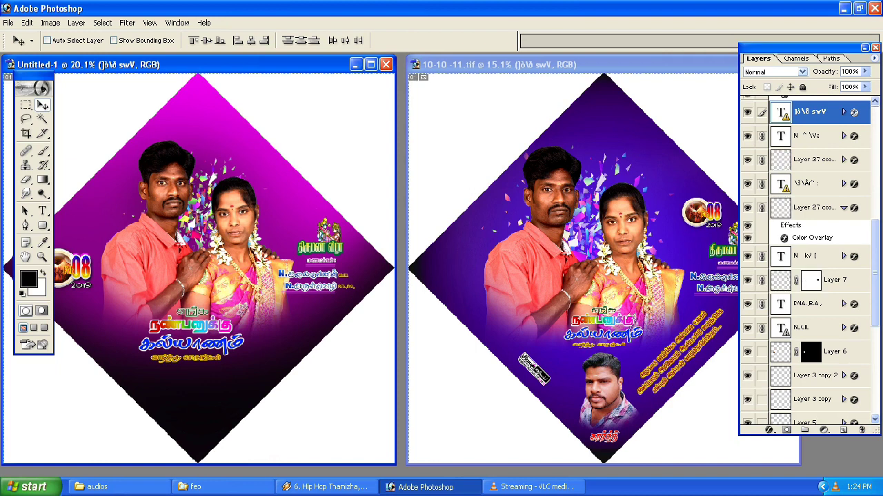
# - Copy the Tamil greeting lines from 10-10-11.tif into the banner and nudge them down
pyautogui.hotkey('ctrl', 'Tab')
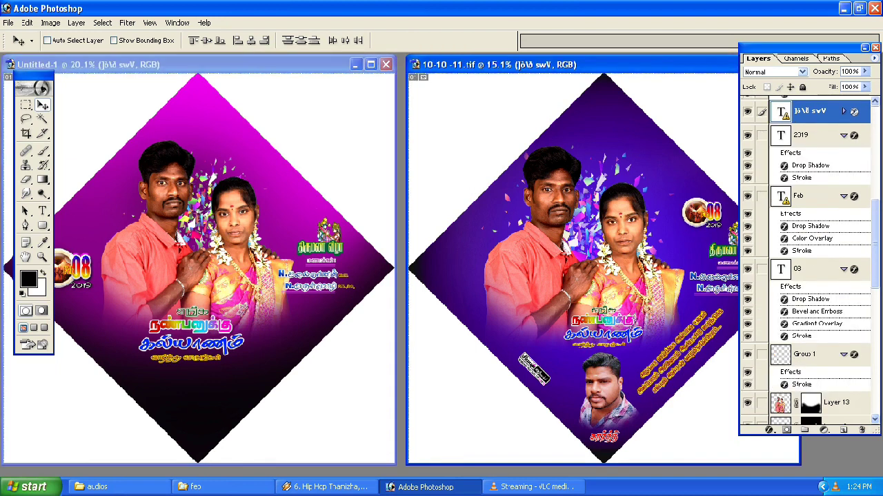
pyautogui.moveTo(678, 338); pyautogui.dragTo(302, 329)
pyautogui.press('Down')
pyautogui.press('Down')
pyautogui.press('Down')
# - Copy the man's portrait, shrunk toward the bottom, and his red name caption beneath it
pyautogui.press('Left')
pyautogui.press('Left')
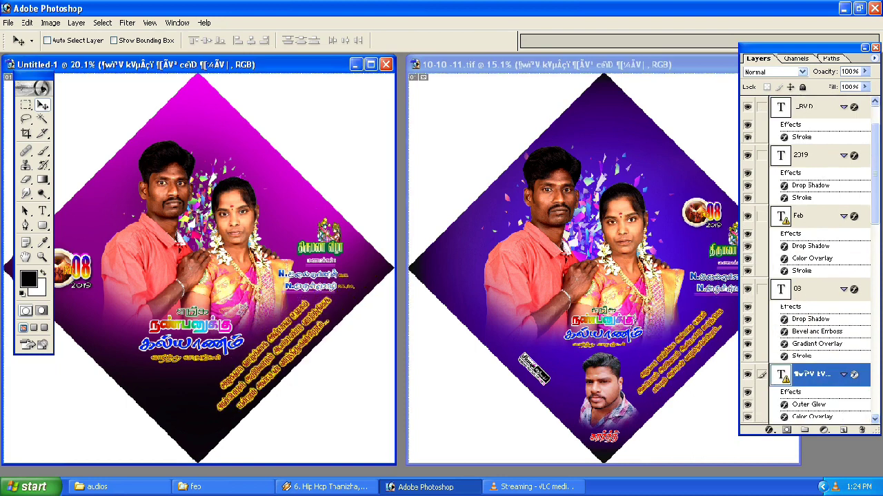
pyautogui.hotkey('ctrl', 'Tab')
pyautogui.moveTo(606, 386); pyautogui.dragTo(219, 386)
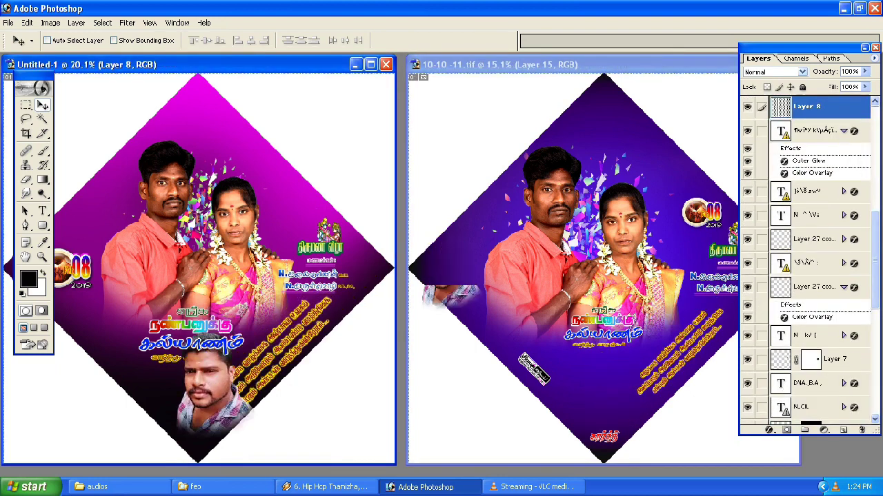
pyautogui.hotkey('ctrl', 't')
pyautogui.moveTo(262, 335); pyautogui.dragTo(227, 376)
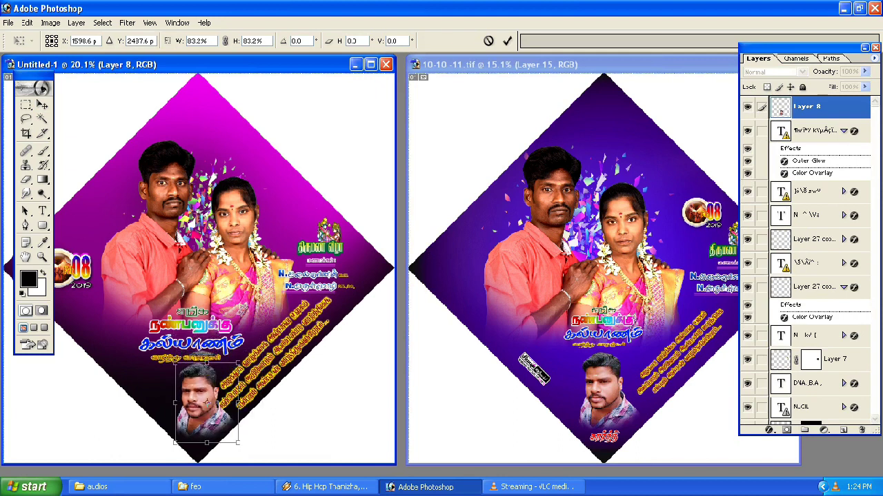
pyautogui.press('Return')
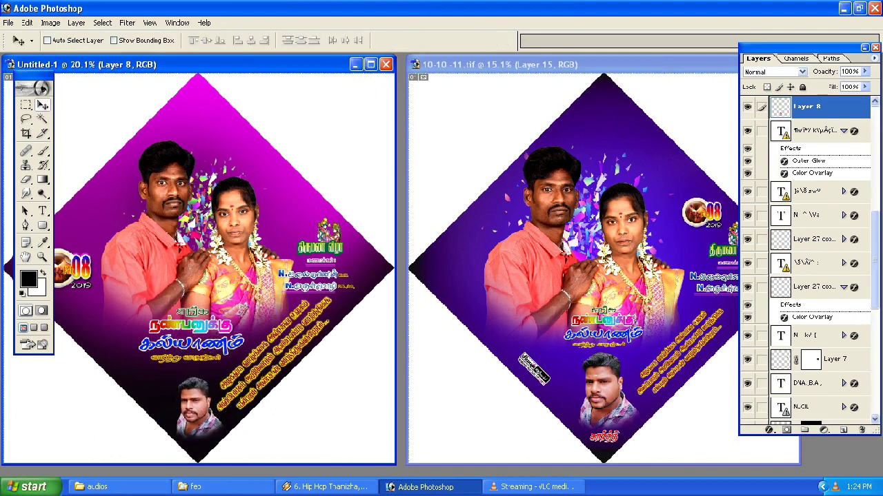
pyautogui.rightClick(598, 438)
pyautogui.click(617, 444)
pyautogui.moveTo(603, 436)
pyautogui.mouseDown()
pyautogui.moveTo(434, 414)
pyautogui.moveTo(202, 433)
pyautogui.mouseUp()
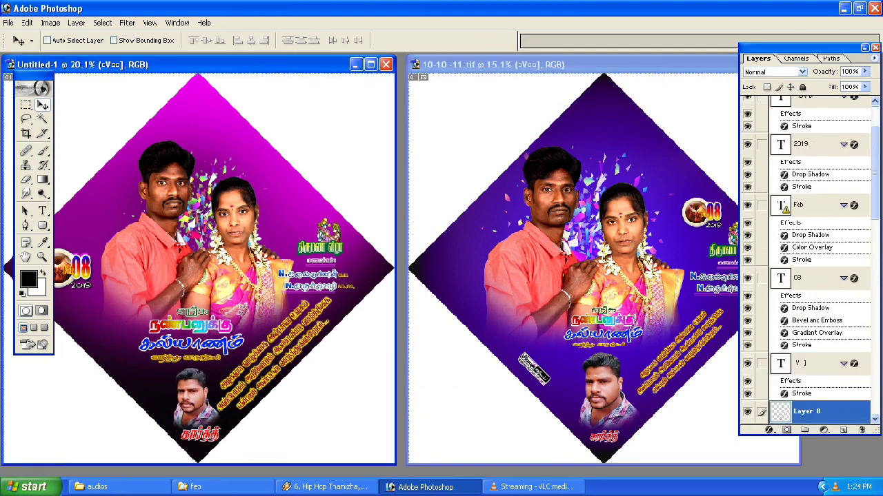
# - Close 10-10-11.tif, answering the save-changes prompt, and maximize the new banner's window
pyautogui.click(624, 65)
pyautogui.moveTo(628, 65)
pyautogui.mouseDown()
pyautogui.moveTo(483, 70)
pyautogui.moveTo(731, 58)
pyautogui.mouseUp()
pyautogui.keyDown('ctrl'); pyautogui.click(497, 359); pyautogui.keyUp('ctrl')
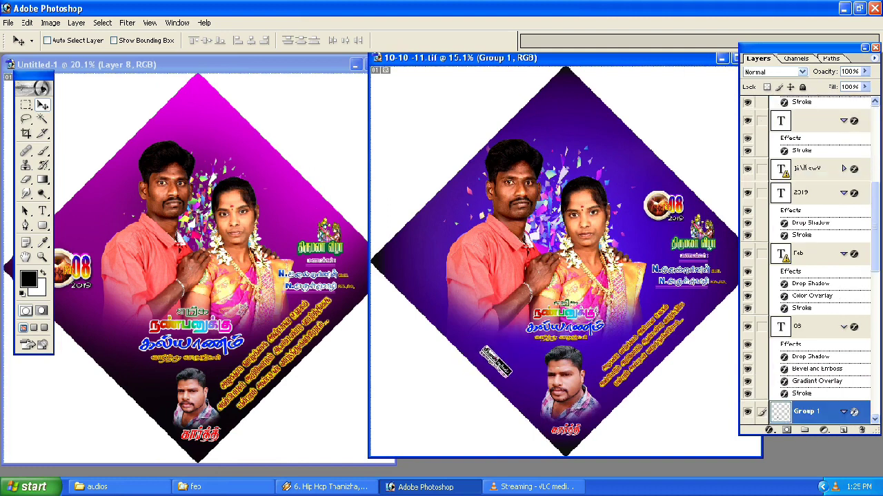
pyautogui.moveTo(731, 58); pyautogui.dragTo(596, 84)
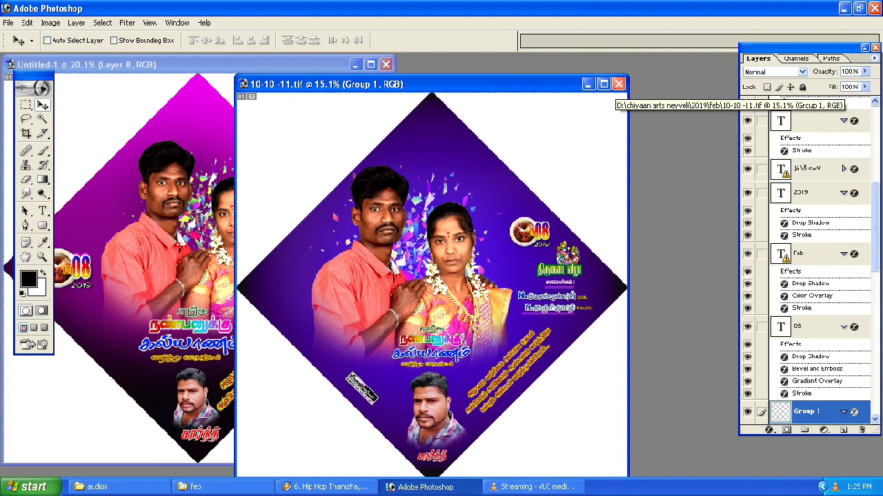
pyautogui.click(618, 83)
pyautogui.click(376, 184)
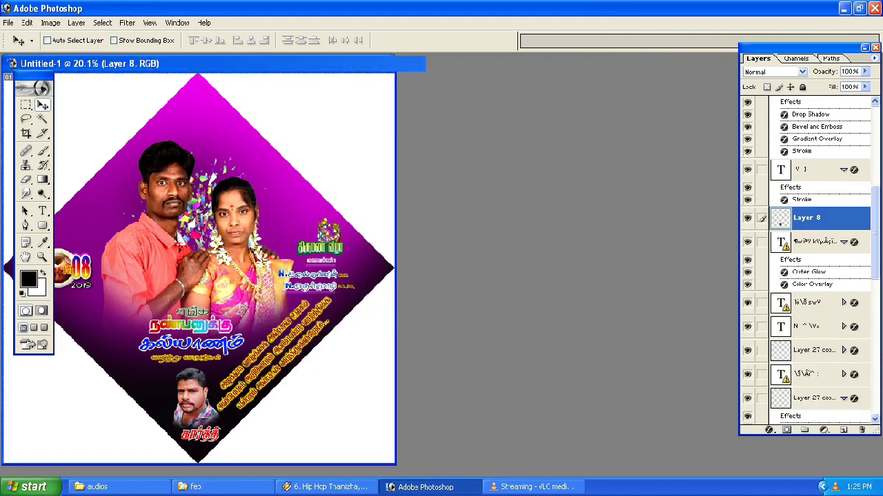
pyautogui.click(371, 64)
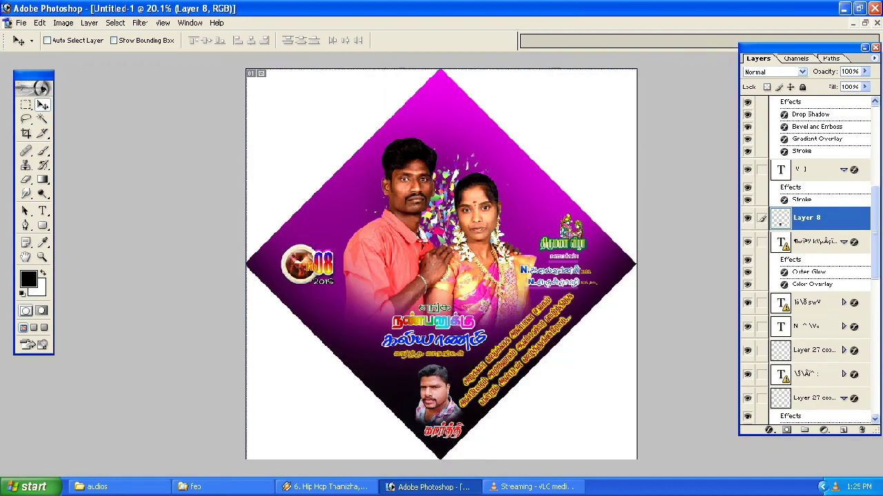
# - Shift the couple photo left and up, and drag the 08 date badge to the upper right
pyautogui.hotkey('ctrl', '+')
pyautogui.hotkey('ctrl', '+')
pyautogui.hotkey('ctrl', '+')
pyautogui.scroll(-1, 373, 259)
pyautogui.scroll(-2, 372, 258)
pyautogui.moveTo(469, 179)
pyautogui.mouseDown()
pyautogui.moveTo(413, 162)
pyautogui.moveTo(417, 172)
pyautogui.mouseUp()
pyautogui.keyDown('ctrl'); pyautogui.click(152, 197); pyautogui.keyUp('ctrl')
pyautogui.moveTo(152, 197); pyautogui.dragTo(586, 109)
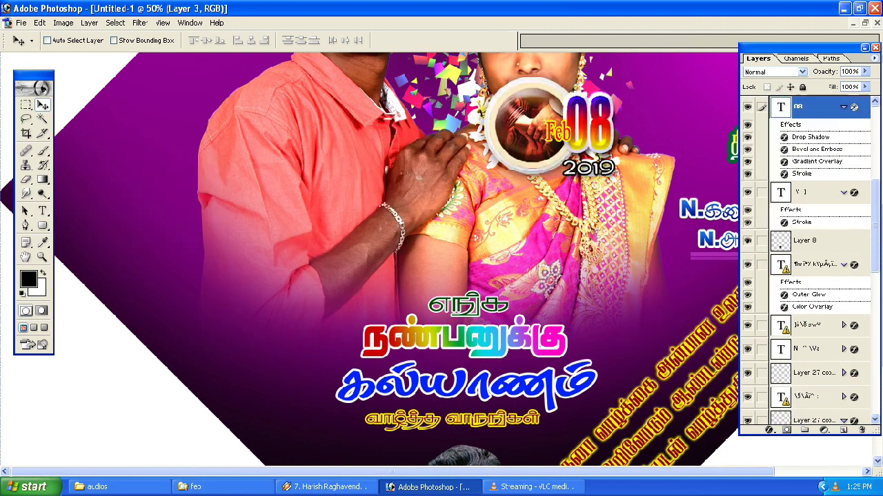
# - Place the 08 badge beside the wedding logo and nudge the couple photo slightly down
pyautogui.hotkey('ctrl', '-')
pyautogui.hotkey('ctrl', '0')
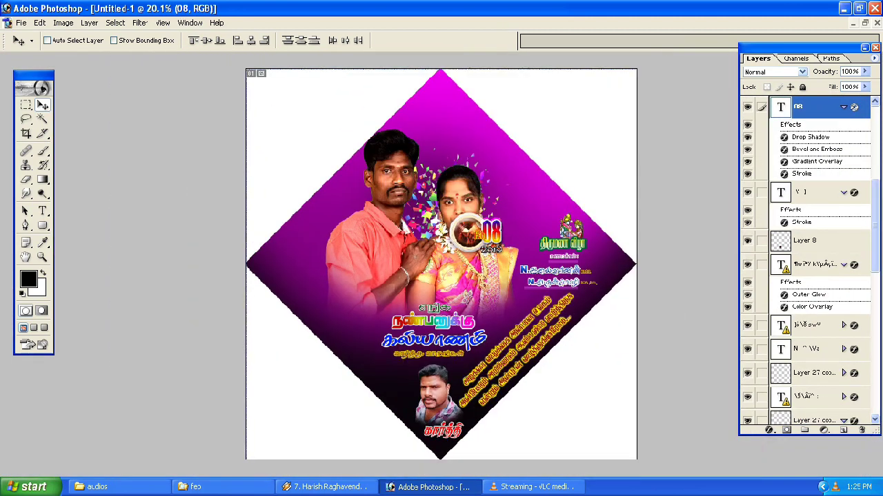
pyautogui.moveTo(468, 233); pyautogui.dragTo(518, 207)
pyautogui.keyDown('ctrl'); pyautogui.click(413, 207); pyautogui.keyUp('ctrl')
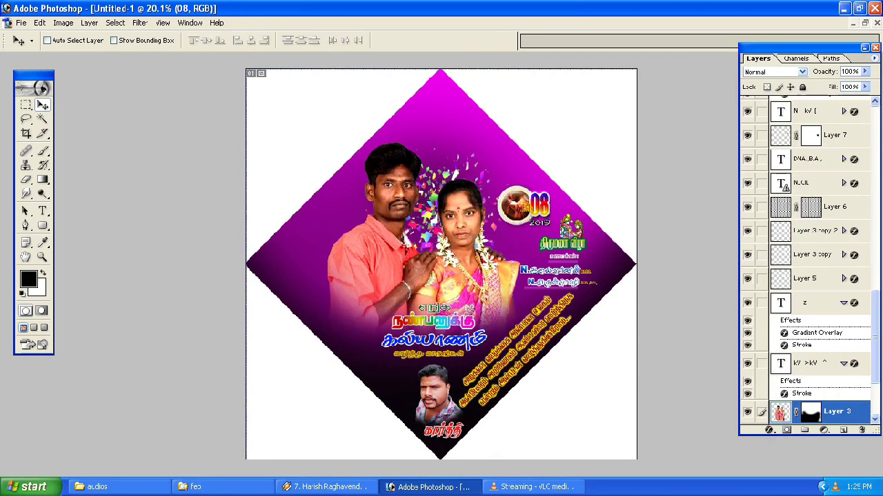
pyautogui.moveTo(413, 207); pyautogui.dragTo(414, 217)
# - Duplicate the confetti onto a new layer and enlarge it to about 120%
pyautogui.hotkey('ctrl', 'v')
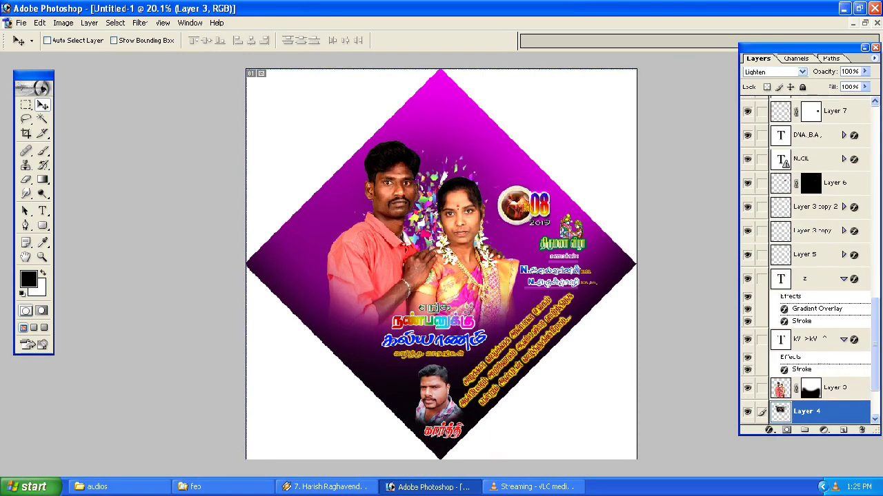
pyautogui.hotkey('ctrl', 't')
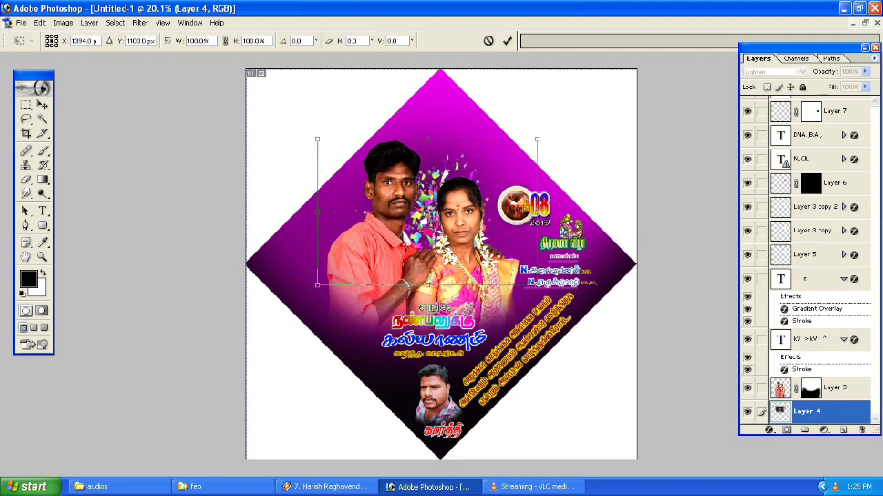
pyautogui.moveTo(537, 139); pyautogui.dragTo(568, 119)
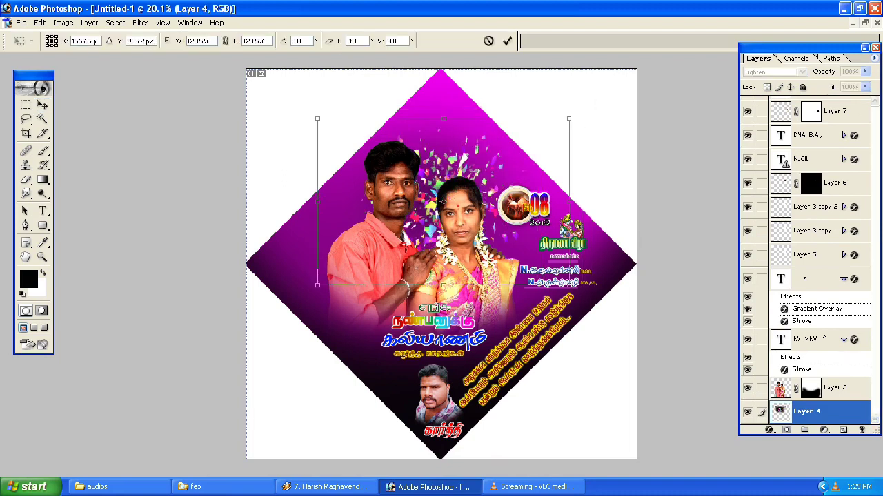
pyautogui.press('Return')
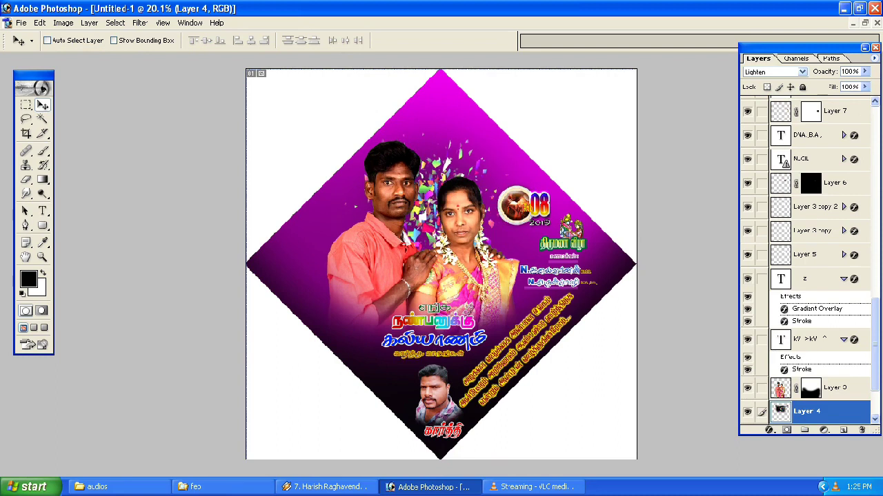
# - Try shifted confetti copies along the diamond's left edge, then undo them all
pyautogui.press('Left')
pyautogui.press('Left')
pyautogui.press('Left')
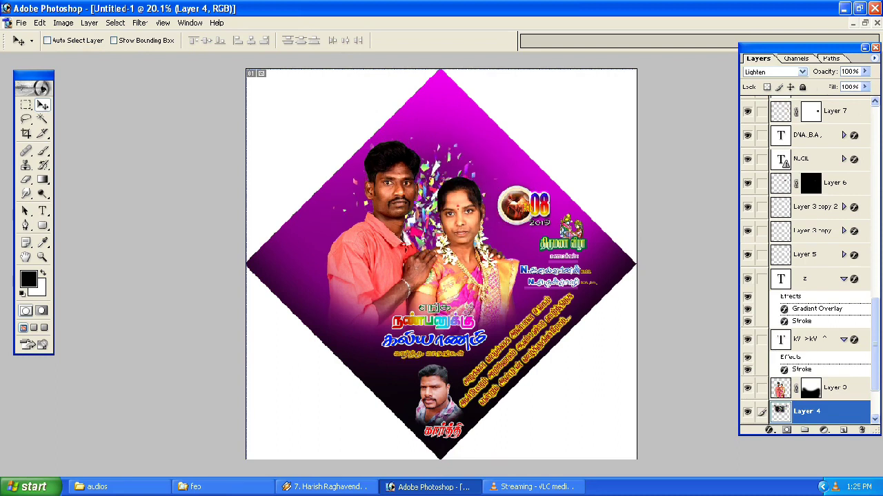
pyautogui.press('Left')
pyautogui.press('Left')
pyautogui.press('Left')
pyautogui.press('Left')
pyautogui.press('Left')
pyautogui.press('Left')
pyautogui.press('Left')
pyautogui.press('Left')
pyautogui.press('Left')
pyautogui.press('Left')
pyautogui.press('Left')
pyautogui.press('Left')
pyautogui.press('Left')
pyautogui.press('Left')
pyautogui.hotkey('alt', 'Left')
pyautogui.press('Left')
pyautogui.press('Left')
pyautogui.press('Left')
pyautogui.press('Left')
pyautogui.press('Left')
pyautogui.hotkey('alt', 'Left')
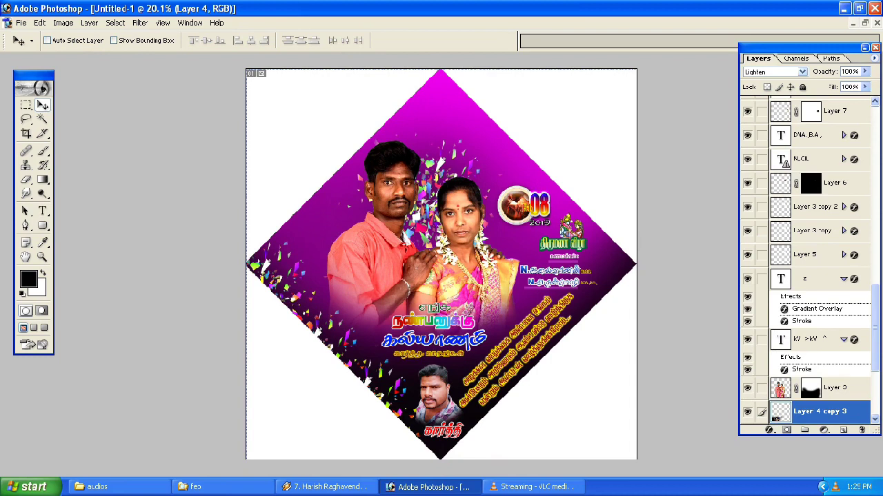
pyautogui.press('Left')
pyautogui.press('Left')
pyautogui.press('Left')
pyautogui.hotkey('alt', 'Left')
pyautogui.press('Left')
pyautogui.press('Left')
pyautogui.hotkey('ctrl', 'alt', 'z')
pyautogui.hotkey('ctrl', 'alt', 'z')
pyautogui.hotkey('ctrl', 'alt', 'z')
pyautogui.hotkey('ctrl', 'alt', 'z')
pyautogui.hotkey('ctrl', 'alt', 'z')
pyautogui.hotkey('ctrl', 'alt', 'z')
pyautogui.hotkey('ctrl', 'alt', 'z')
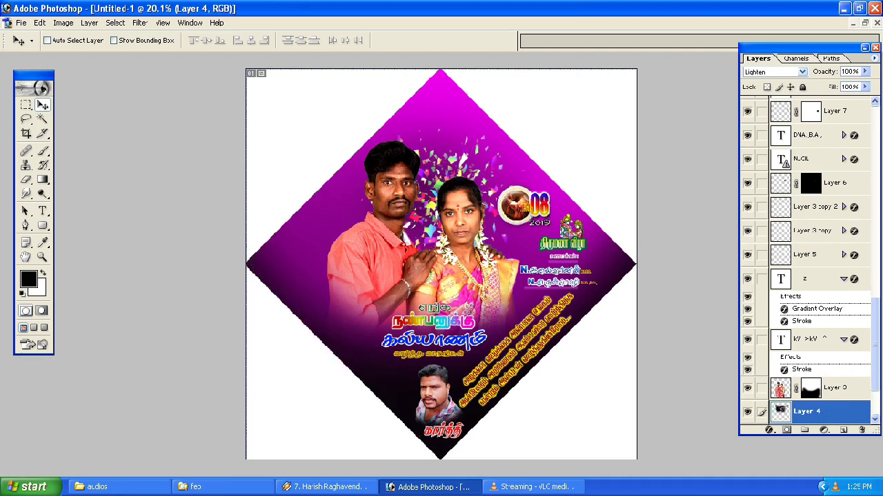
pyautogui.hotkey('alt', 'shift', ']')
pyautogui.hotkey('ctrl', 't')
# - Scale the yellow greeting text to about 71% and move it up and right along the lower edge
pyautogui.press('Return')
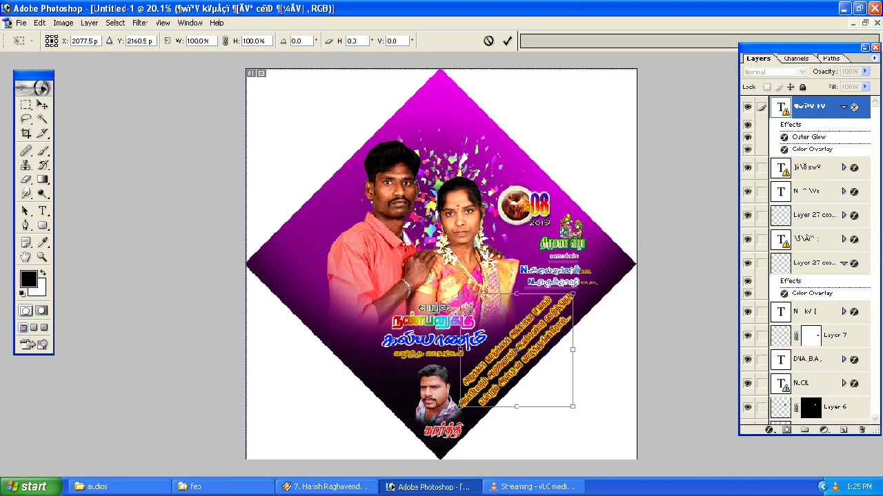
pyautogui.moveTo(572, 295); pyautogui.dragTo(543, 323)
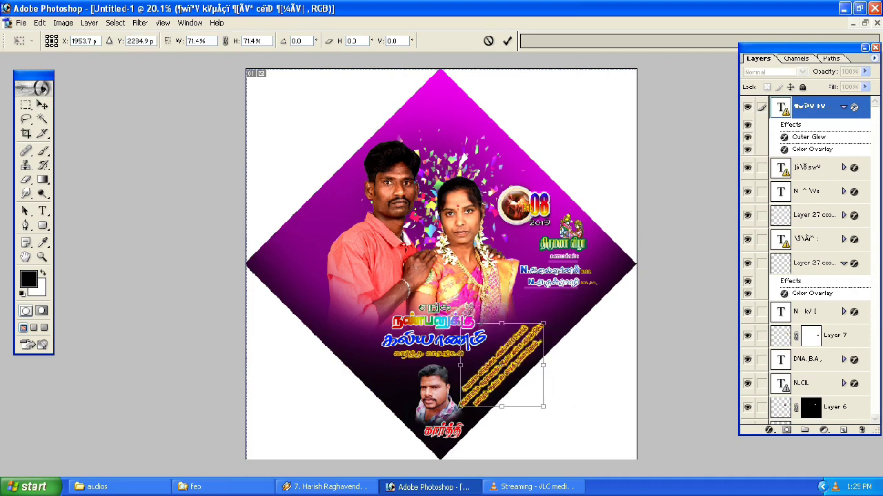
pyautogui.press('Return')
pyautogui.moveTo(501, 363); pyautogui.dragTo(521, 344)
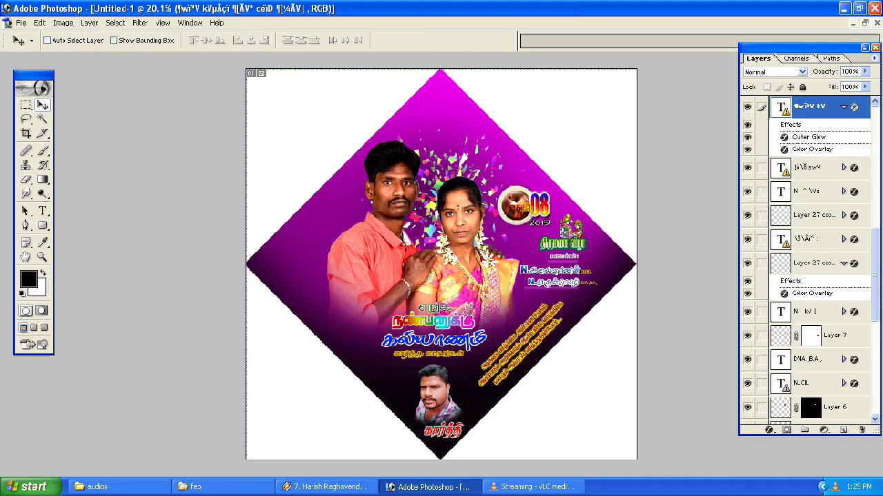
pyautogui.hotkey('ctrl', '+')
pyautogui.hotkey('ctrl', '+')
pyautogui.hotkey('ctrl', '+')
pyautogui.scroll(-8, 441, 262)
pyautogui.scroll(-1, 441, 262)
pyautogui.hotkey('ctrl', '-')
pyautogui.hotkey('ctrl', '-')
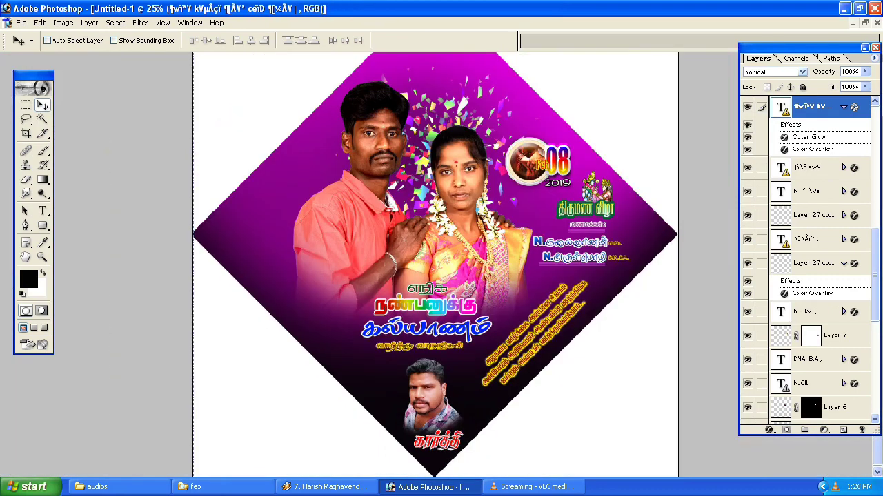
pyautogui.hotkey('ctrl', '0')
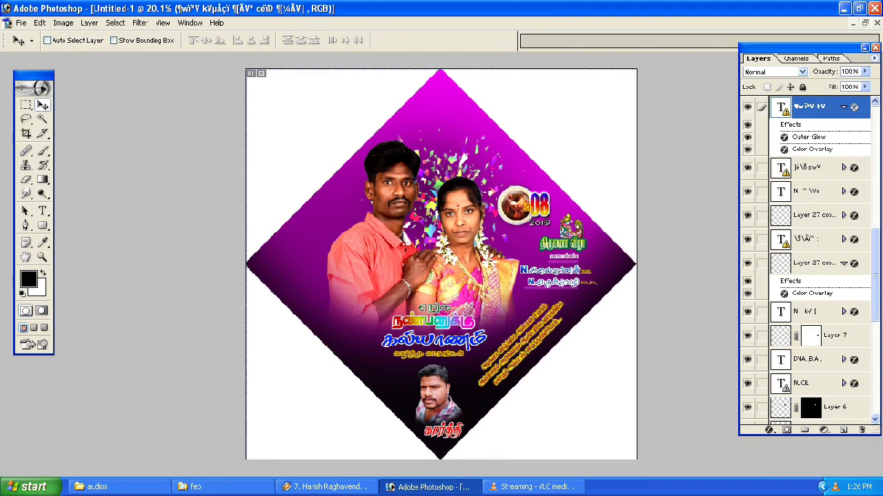
# - Draw a closed wavy Pen path around the bottom of the diamond below the title text
pyautogui.press('p')
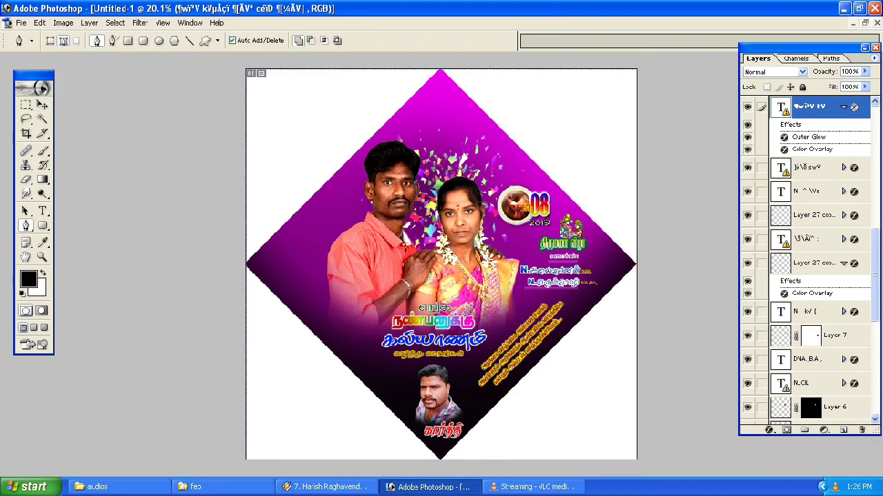
pyautogui.click(302, 351)
pyautogui.moveTo(372, 357); pyautogui.dragTo(413, 367)
pyautogui.click(476, 366)
pyautogui.moveTo(545, 355); pyautogui.dragTo(562, 350)
pyautogui.click(586, 338)
pyautogui.click(588, 363)
pyautogui.moveTo(577, 410); pyautogui.dragTo(569, 422)
pyautogui.click(530, 435)
pyautogui.click(504, 448)
pyautogui.click(465, 453)
pyautogui.click(442, 467)
pyautogui.click(345, 424)
pyautogui.click(293, 381)
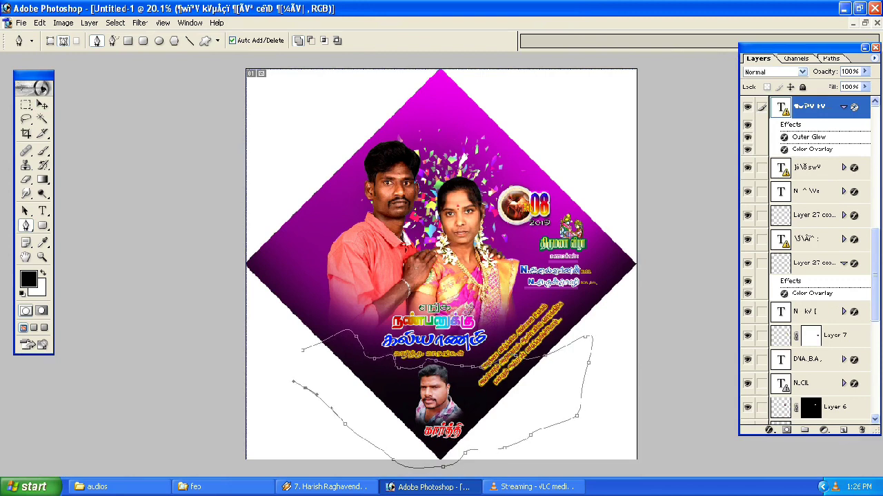
# - Fill the path's selection with white on a new layer placed just above Layer 2
pyautogui.hotkey('ctrl', 'Return')
pyautogui.hotkey('ctrl', 'shift', 'n')
pyautogui.press('Return')
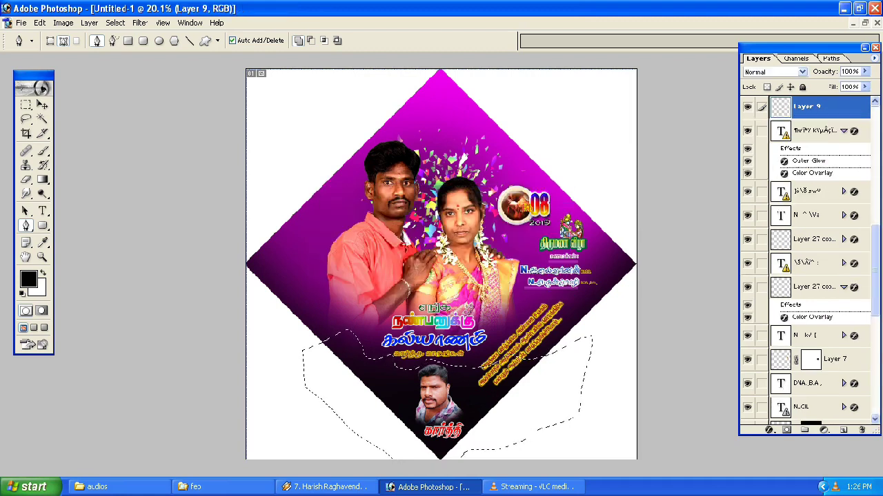
pyautogui.hotkey('ctrl', 'BackSpace')
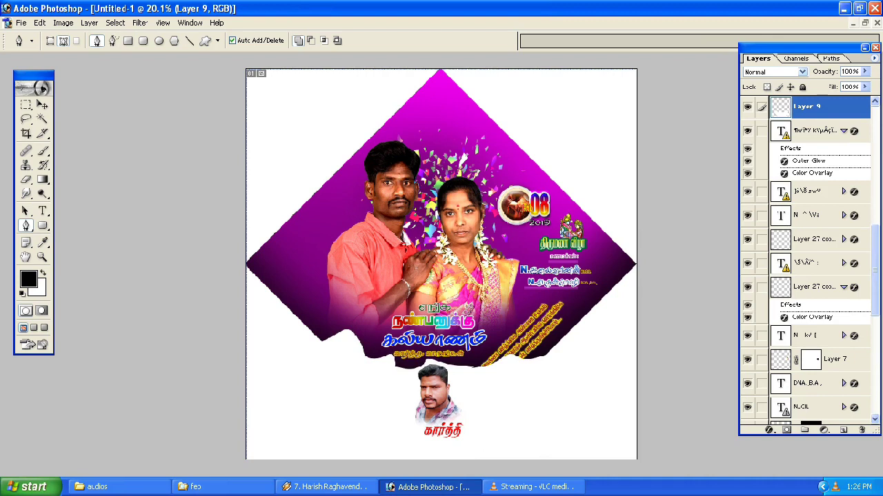
pyautogui.hotkey('ctrl', 'shift', '[')
pyautogui.hotkey('ctrl', ']')
pyautogui.hotkey('ctrl', ']')
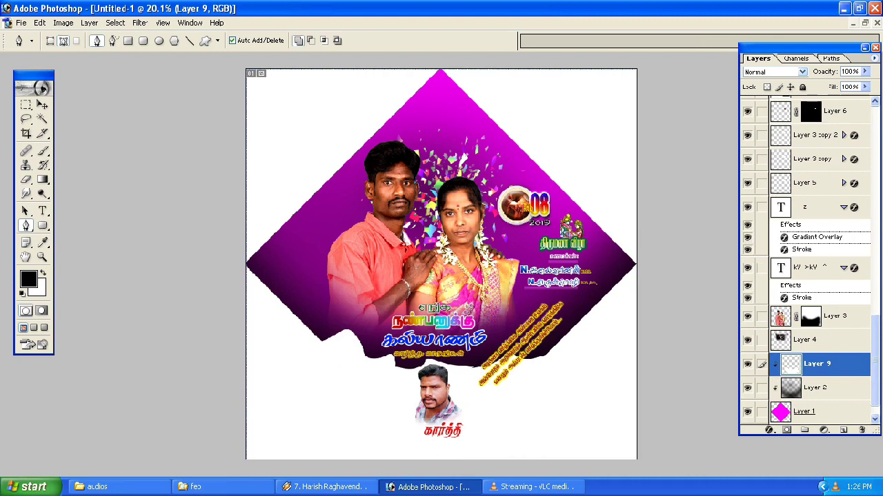
pyautogui.hotkey('alt', '[')
pyautogui.hotkey('alt', '[')
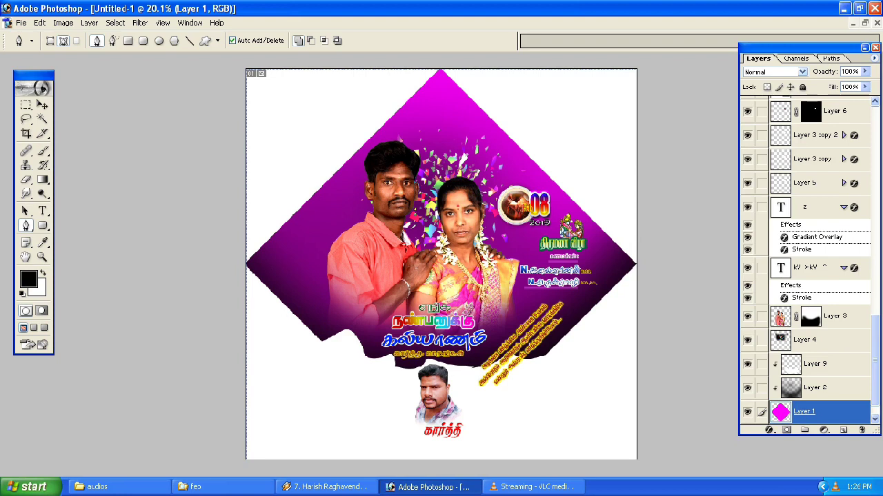
# - Add a Stroke layer style to Layer 1 with its position set to Inside
pyautogui.hotkey('alt', 'l')
pyautogui.press('y')
pyautogui.press('Return')
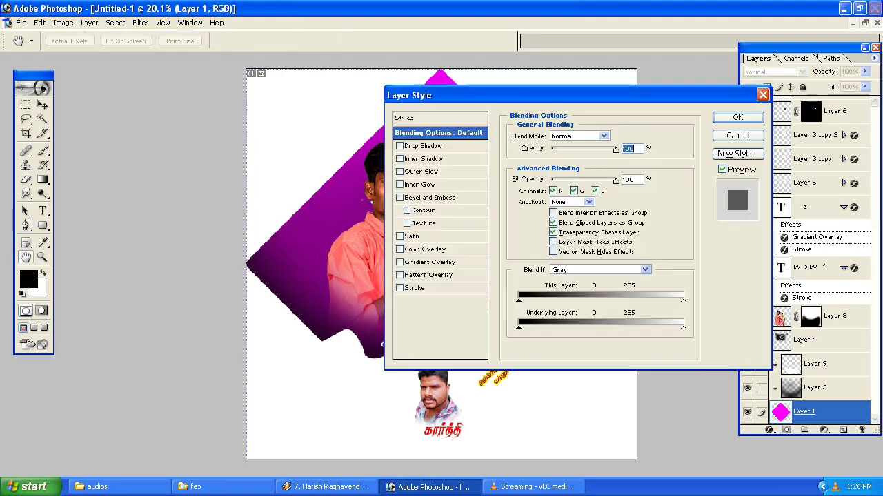
pyautogui.click(399, 288)
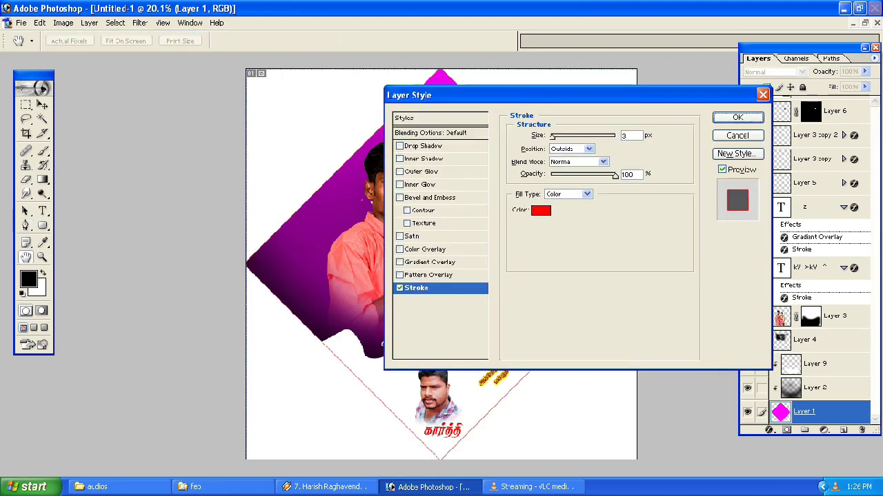
pyautogui.click(588, 149)
pyautogui.click(565, 165)
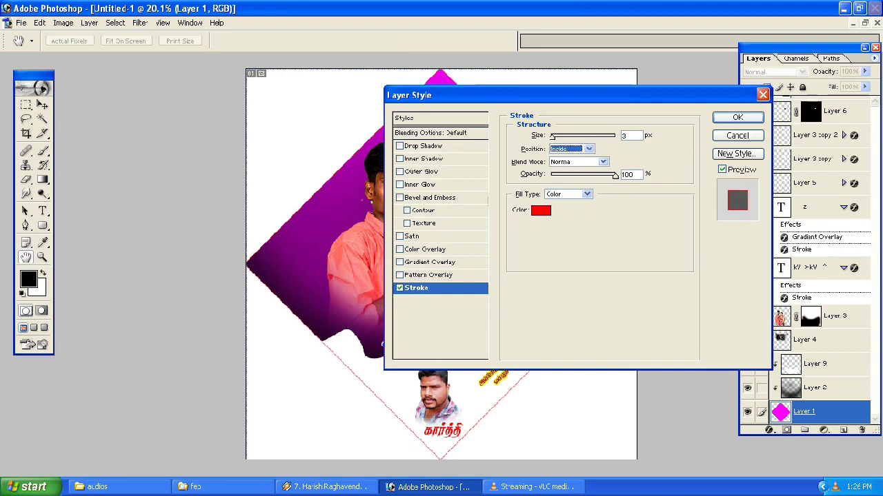
# - Set the stroke to 3 px in dark orange and apply it
pyautogui.hotkey('shift', 'Tab')
pyautogui.write('13')
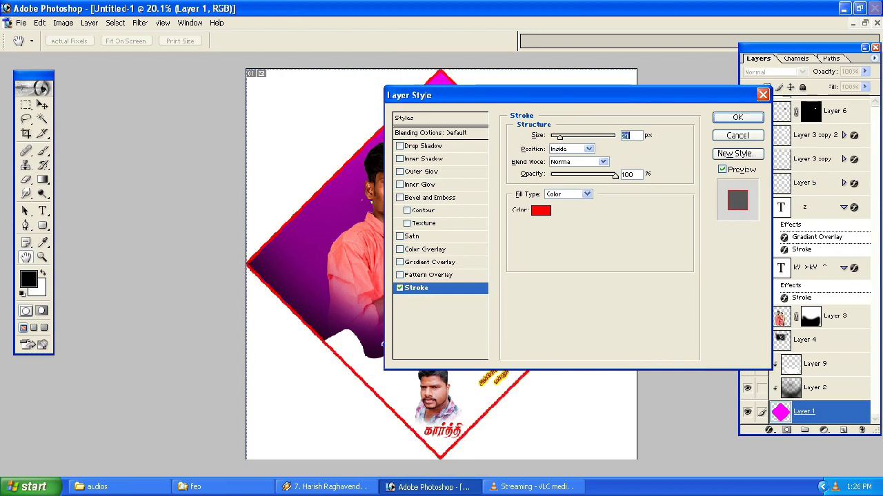
pyautogui.hotkey('shift', 'Down')
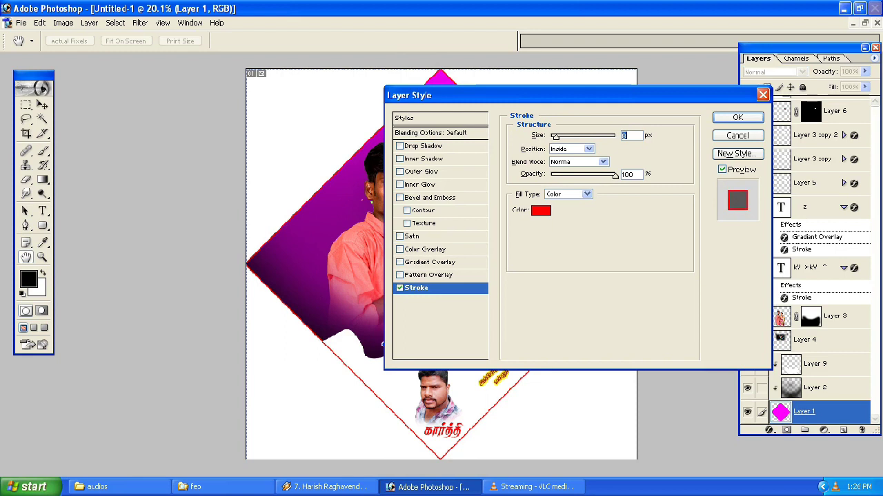
pyautogui.click(541, 210)
pyautogui.moveTo(688, 403); pyautogui.dragTo(688, 392)
pyautogui.click(665, 257)
pyautogui.click(788, 230)
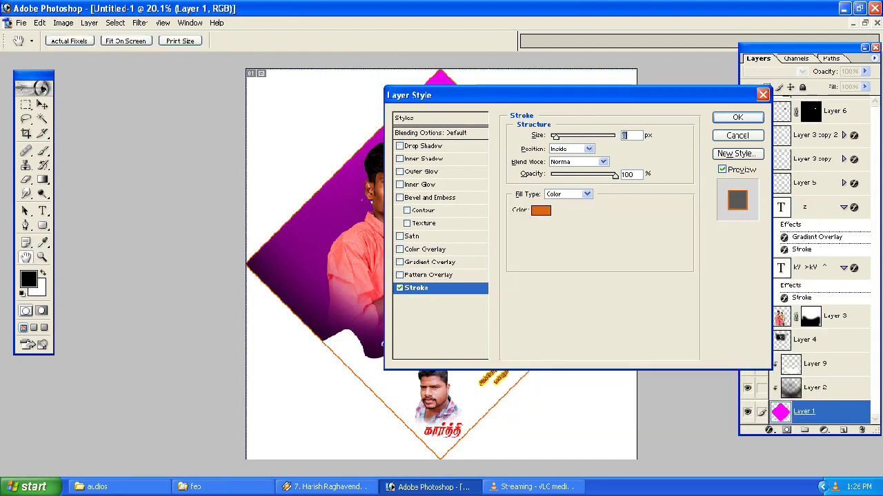
pyautogui.press('Return')
# - Zoom in on the lower poster, paste the photo, and select the name text layer
pyautogui.press('v')
pyautogui.hotkey('ctrl', '+')
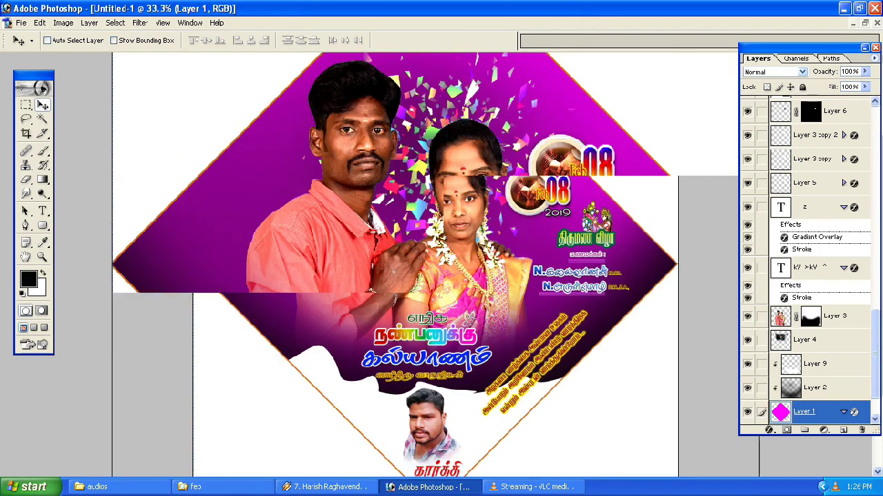
pyautogui.scroll(-2, 425, 265)
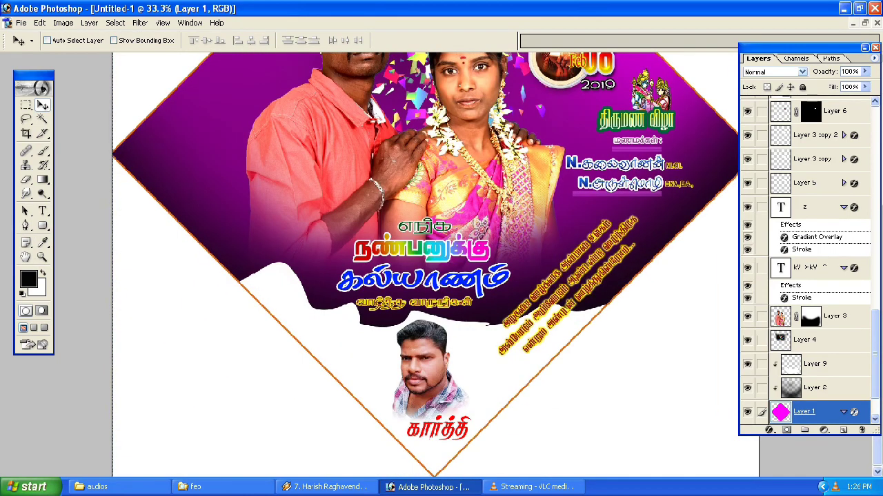
pyautogui.hotkey('ctrl', 'v')
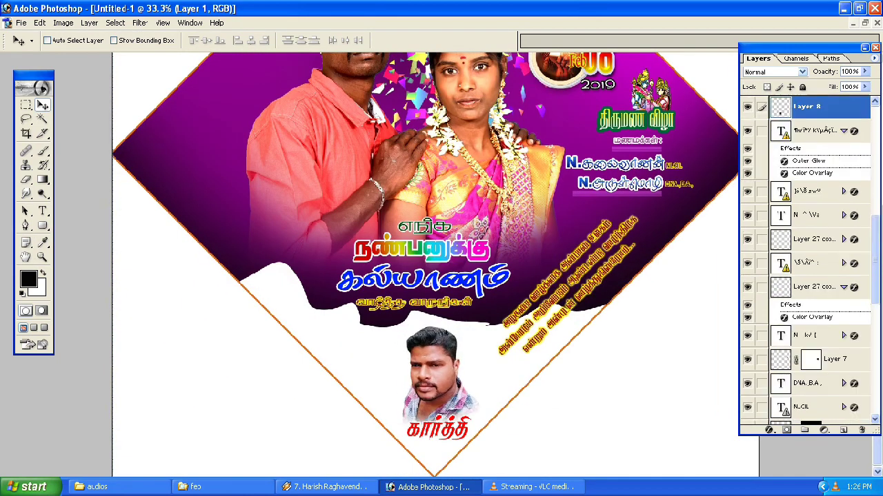
pyautogui.hotkey('ctrl', 'shift', ']')
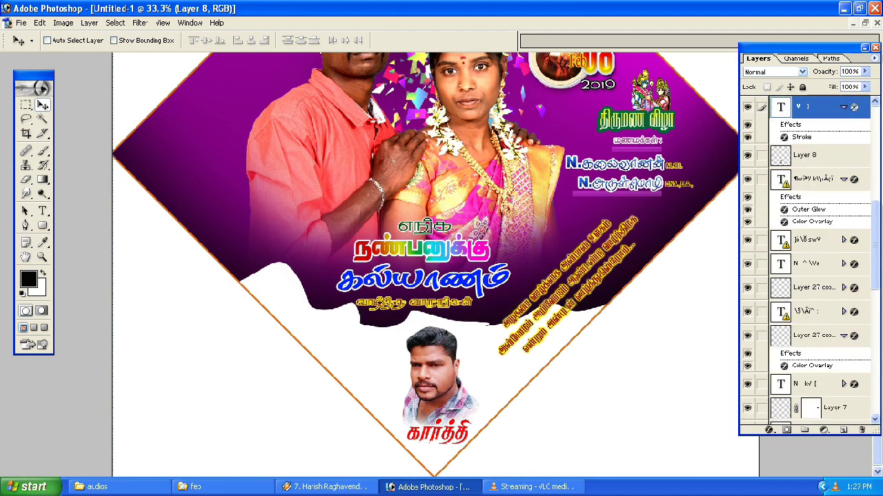
pyautogui.hotkey('alt', '[')
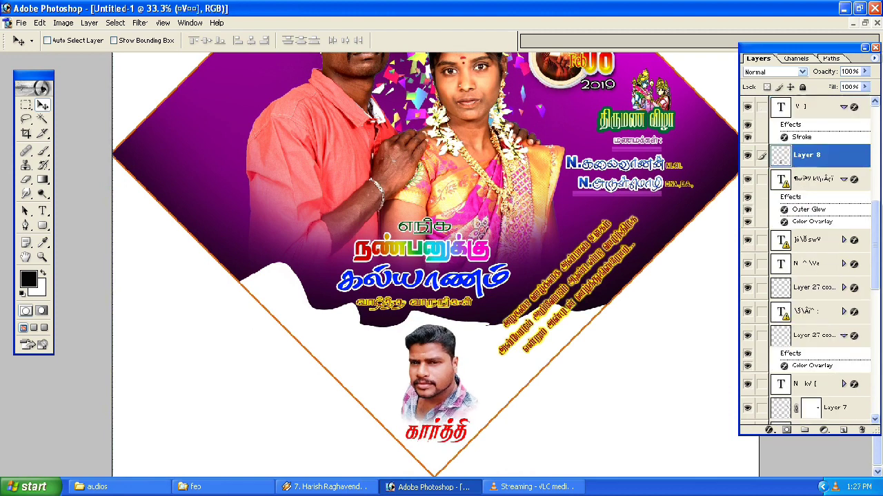
# - Try a tilted, slightly shrunk transform on the name text, then undo it
pyautogui.hotkey('alt', ']')
pyautogui.hotkey('ctrl', 't')
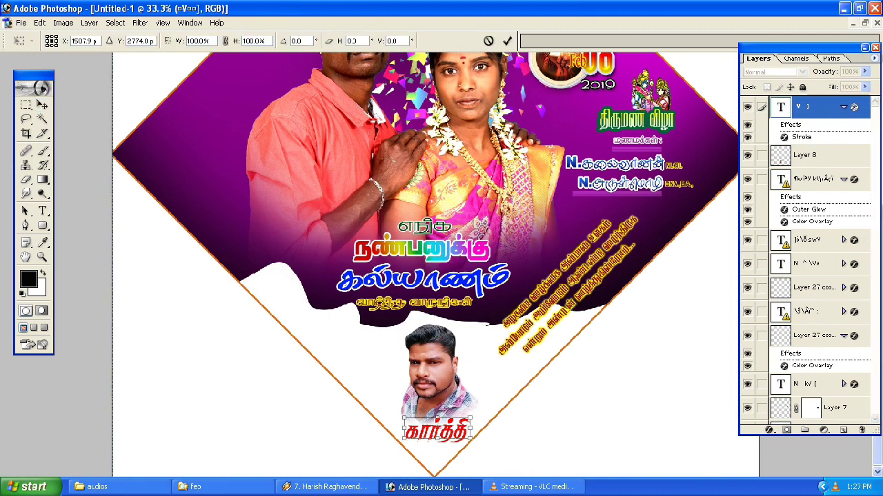
pyautogui.moveTo(476, 414)
pyautogui.mouseDown()
pyautogui.moveTo(465, 401)
pyautogui.moveTo(444, 425)
pyautogui.mouseUp()
pyautogui.press('Return')
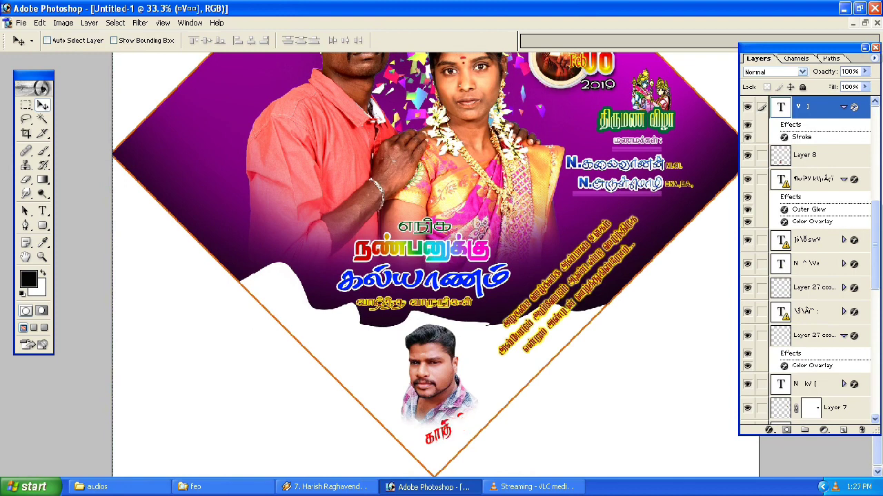
pyautogui.hotkey('ctrl', 'alt', 'z')
pyautogui.hotkey('ctrl', 'alt', 'z')
# - Scale the red name caption to about 74.5% and nudge it slightly right
pyautogui.hotkey('ctrl', 't')
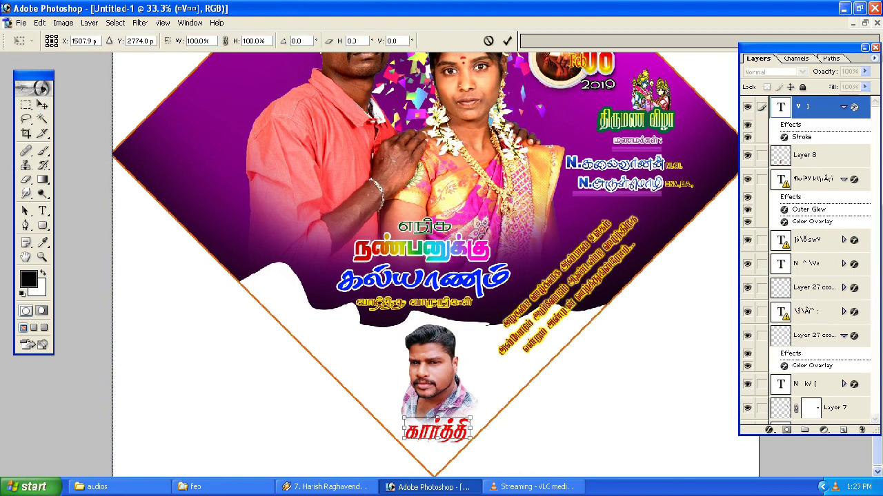
pyautogui.moveTo(472, 417); pyautogui.dragTo(455, 422)
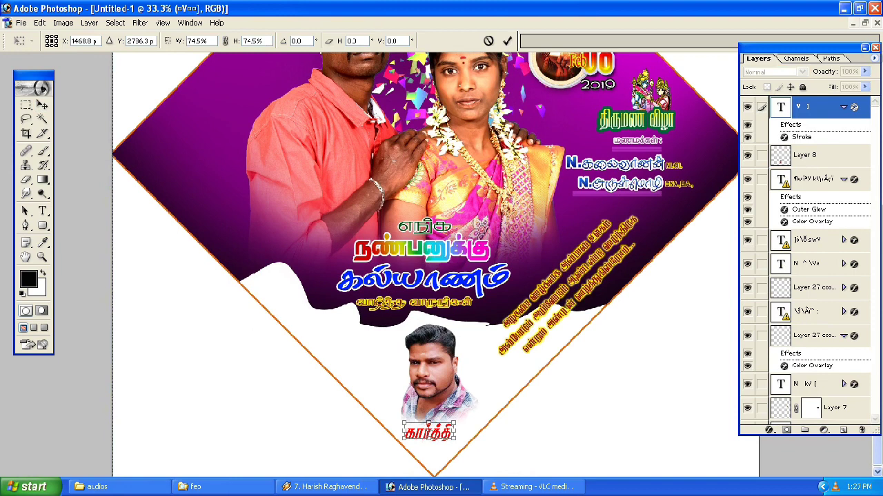
pyautogui.press('Return')
pyautogui.press('v')
pyautogui.press('Right')
pyautogui.press('Right')
pyautogui.press('Right')
pyautogui.press('Right')
pyautogui.press('Right')
pyautogui.press('Right')
pyautogui.hotkey('ctrl', '0')
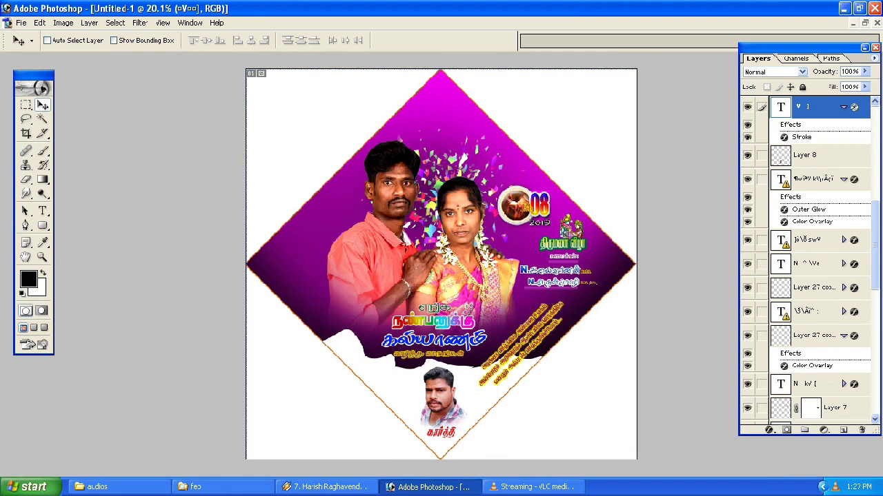
# - Save the layered design as diamond banner.psd in Photoshop format in the sample folder
pyautogui.hotkey('alt', 'shift', '[')
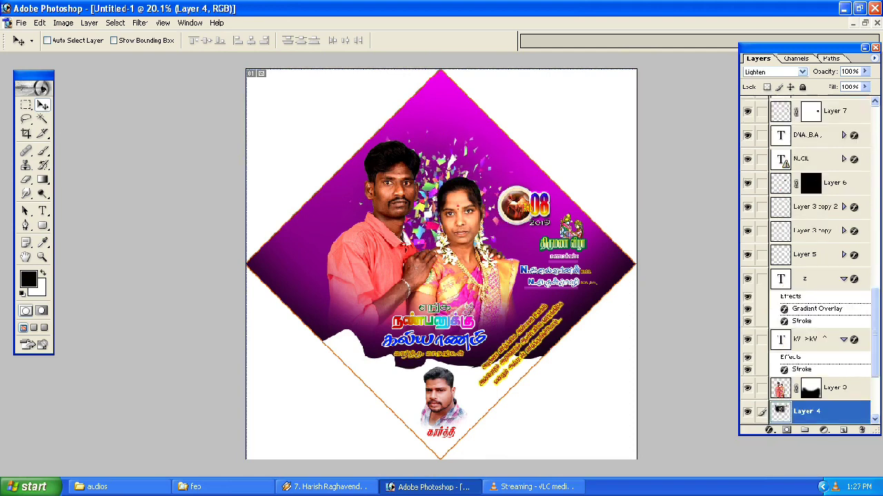
pyautogui.hotkey('ctrl', 's')
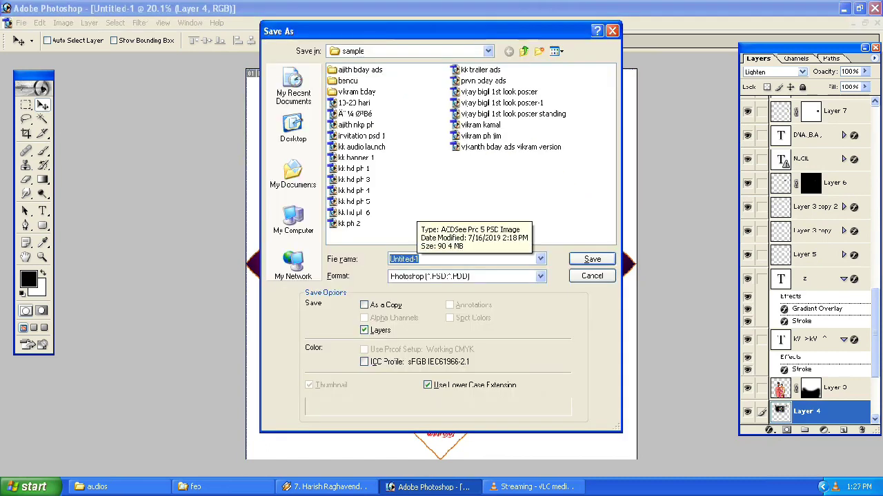
pyautogui.write('diamond b')
pyautogui.write('anner')
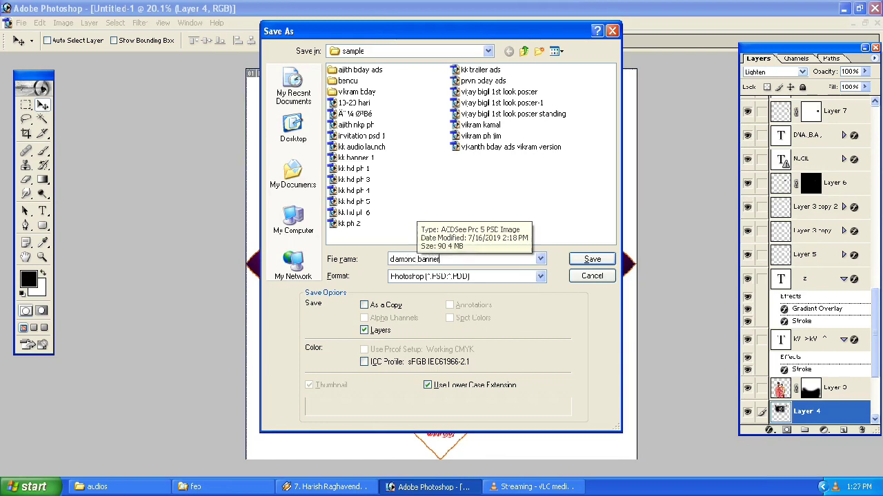
pyautogui.press('Return')
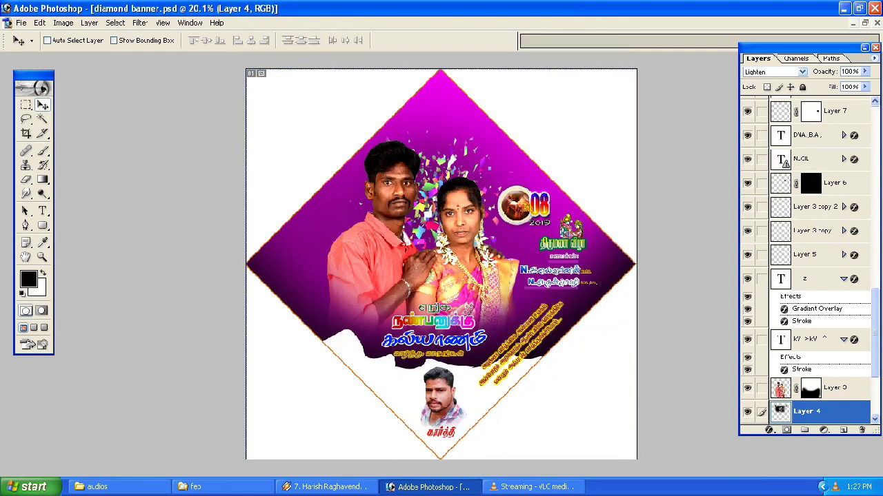
pyautogui.hotkey('ctrl', 'n')
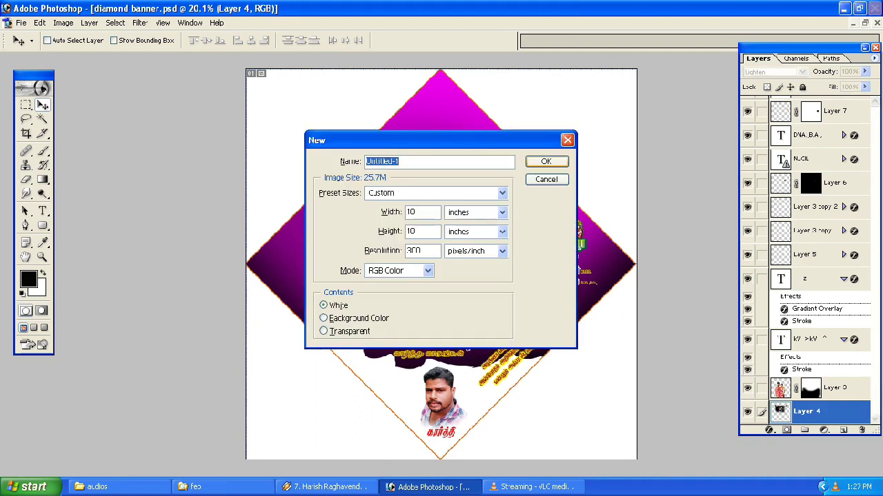
# - Create the blank 10 × 10 inch, 300 ppi document and move it aside
pyautogui.press('Return')
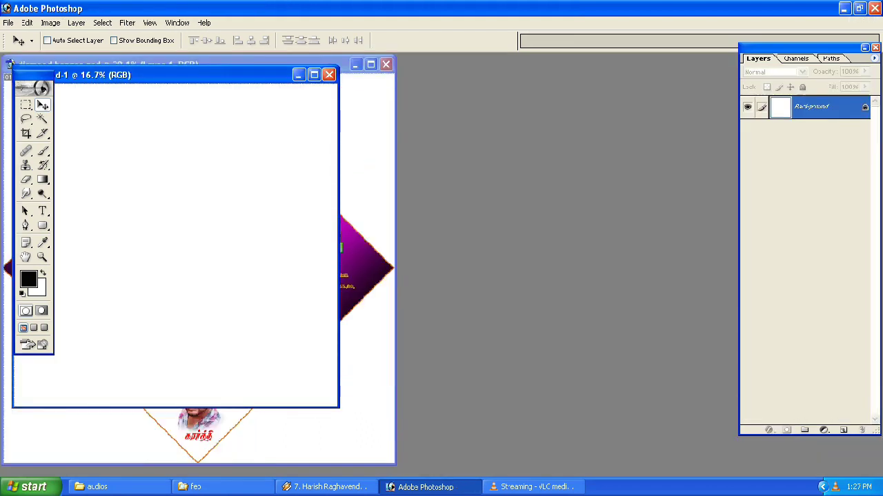
pyautogui.moveTo(172, 74); pyautogui.dragTo(461, 99)
pyautogui.click(207, 64)
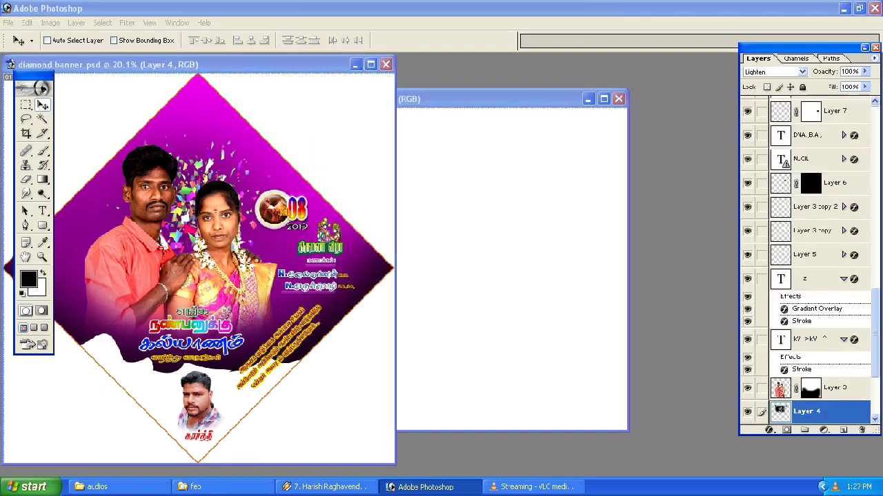
# - Save a JPEG copy of the banner at maximum quality 12
pyautogui.hotkey('ctrl', 'shift', 's')
pyautogui.press('j')
pyautogui.press('Return')
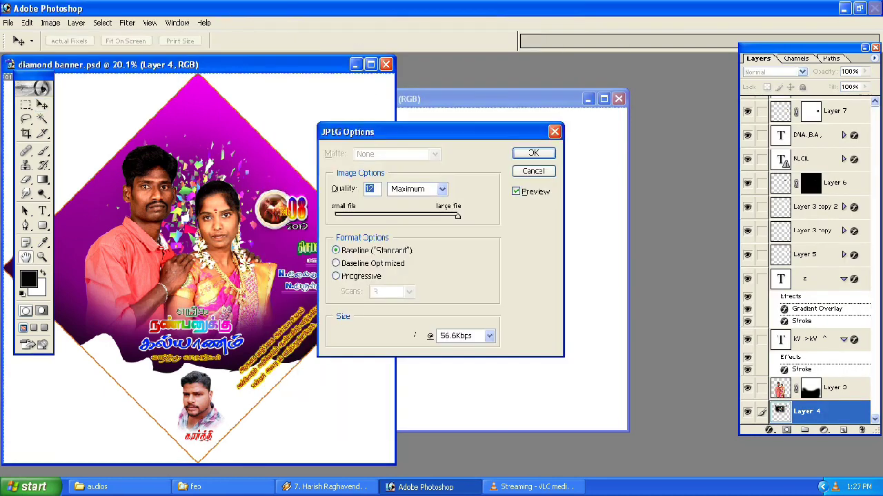
pyautogui.press('Return')
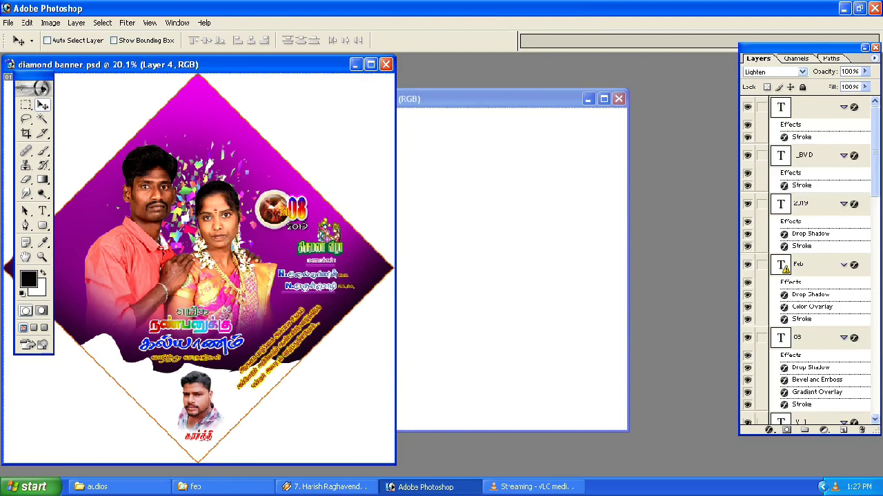
# - Open diamond banner copy.jpg, close the PSD, and drag the image into Untitled-1
pyautogui.hotkey('ctrl', 'Tab')
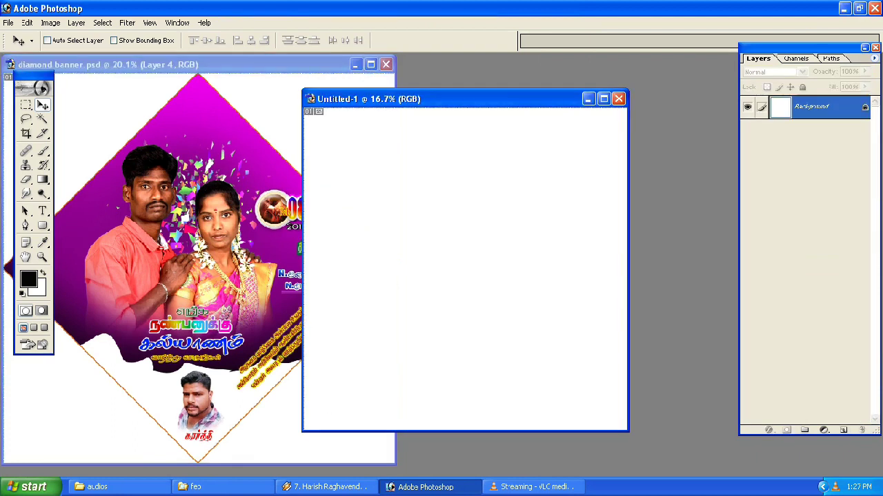
pyautogui.hotkey('ctrl', 'o')
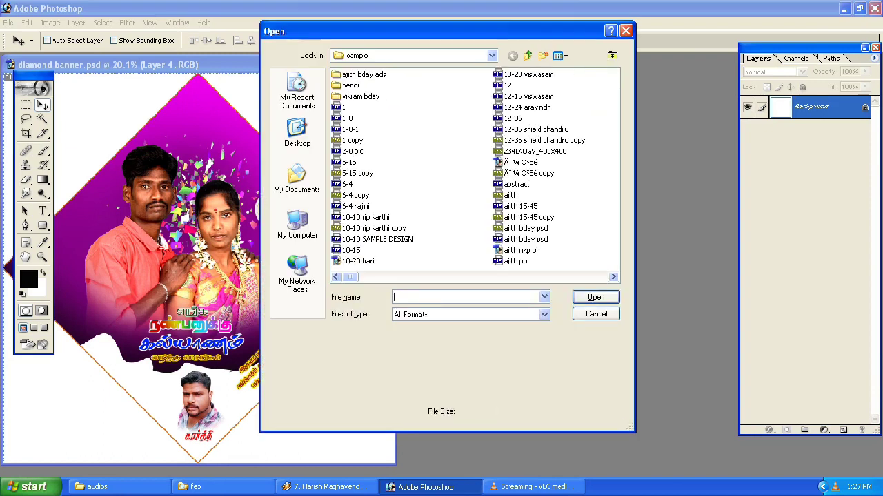
pyautogui.click(355, 195)
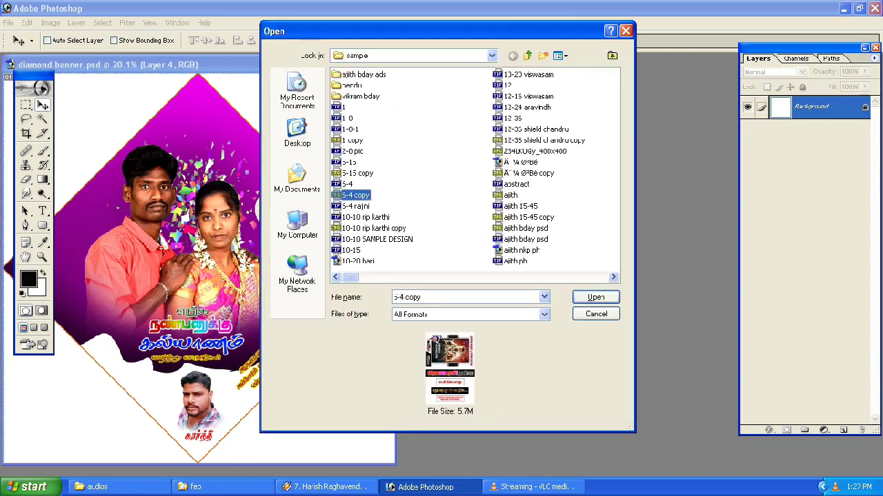
pyautogui.write('diamond banner')
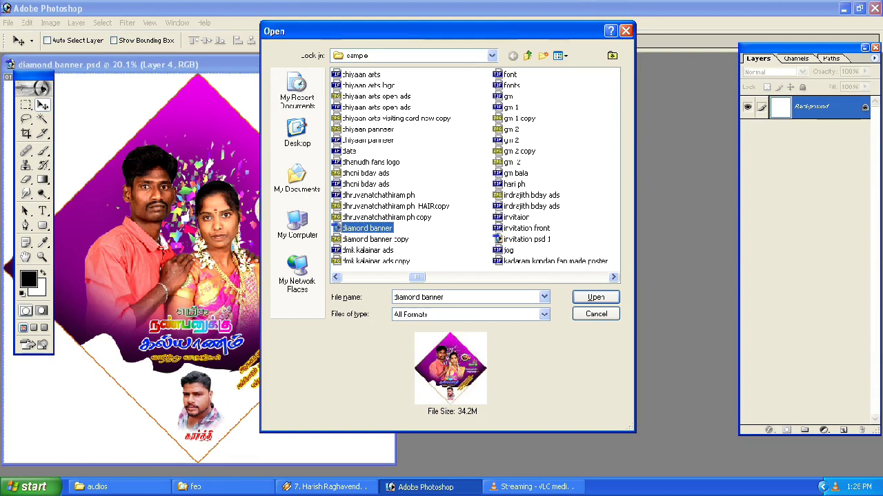
pyautogui.press('Down')
pyautogui.press('Return')
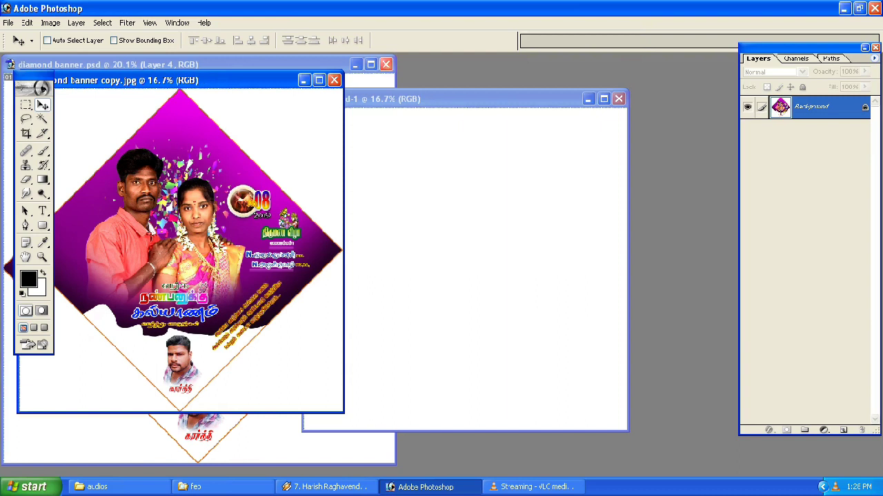
pyautogui.click(386, 64)
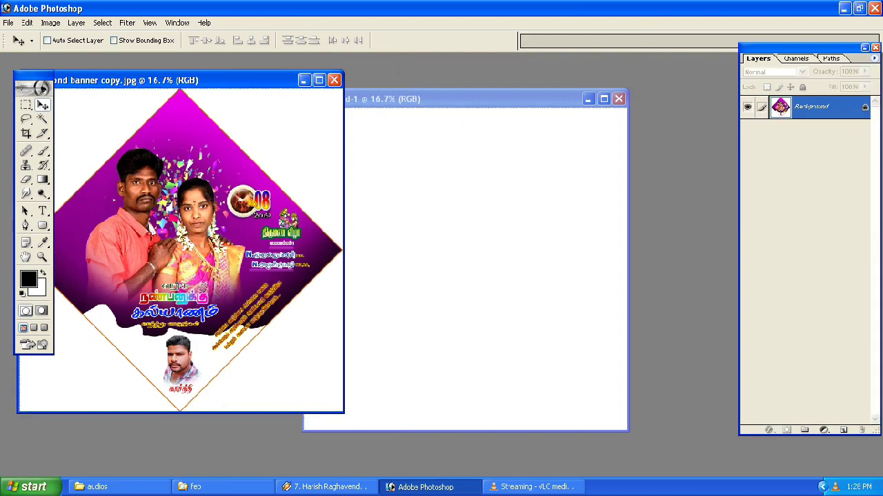
pyautogui.moveTo(780, 107); pyautogui.dragTo(466, 269)
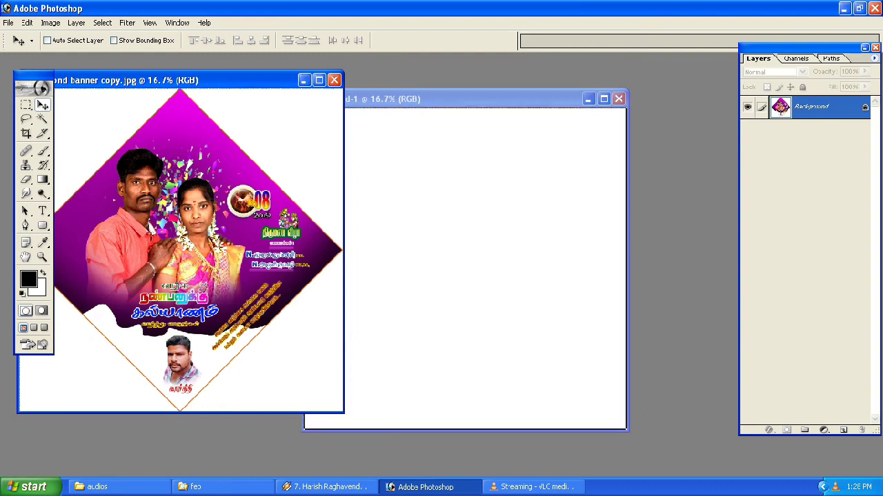
# - Rotate the banner layer −45° into an upright square and scale it to 122.1%
pyautogui.click(604, 99)
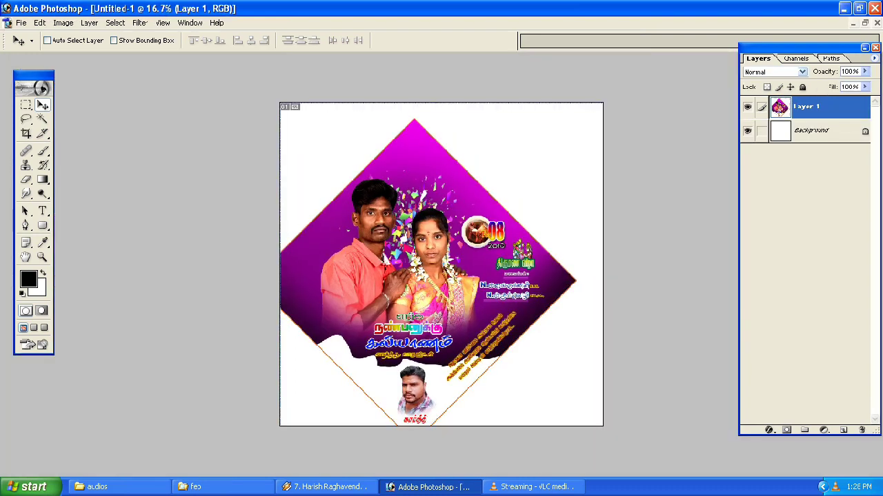
pyautogui.hotkey('ctrl', 'r')
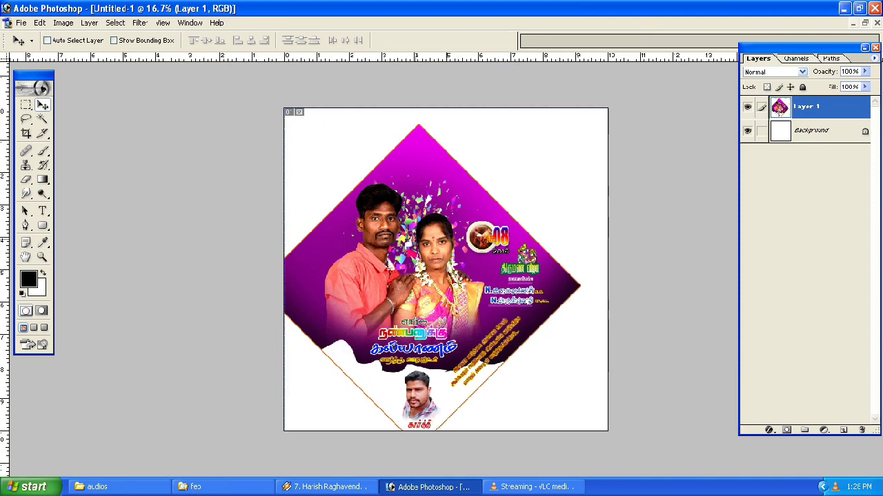
pyautogui.hotkey('ctrl', 't')
pyautogui.click(297, 41)
pyautogui.write('-45')
pyautogui.press('Return')
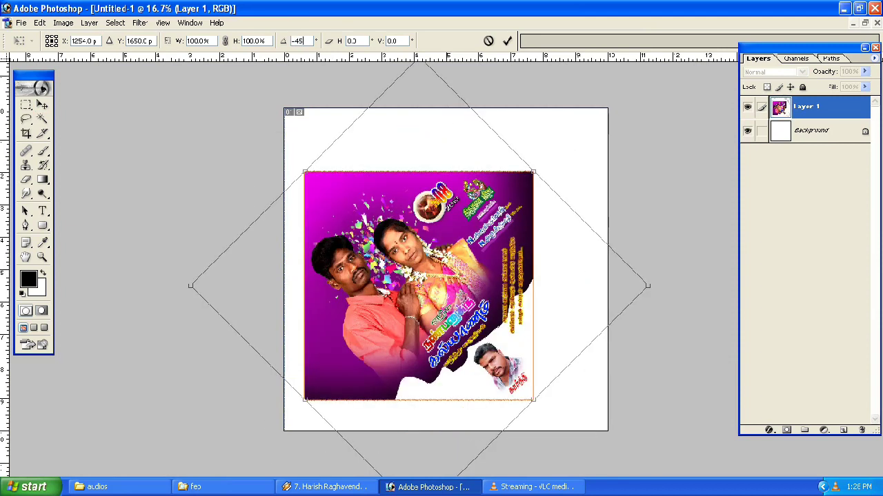
pyautogui.moveTo(647, 286); pyautogui.dragTo(765, 285)
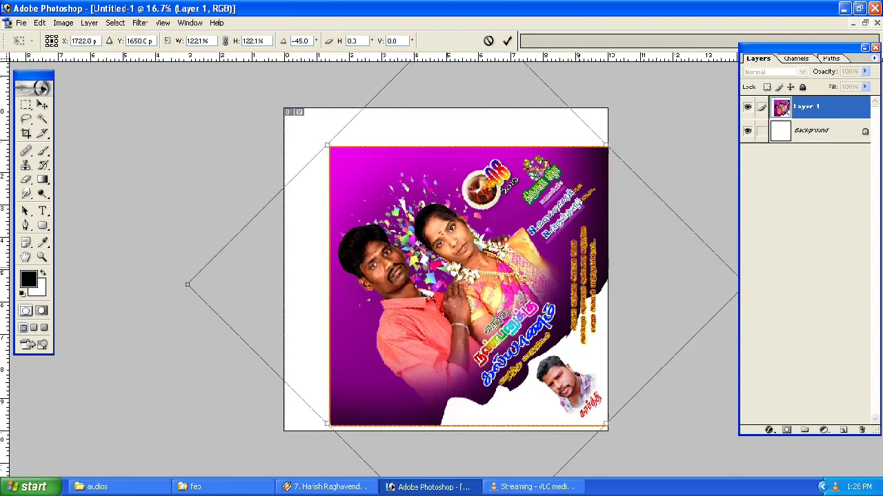
pyautogui.moveTo(765, 285); pyautogui.dragTo(724, 268)
pyautogui.press('Return')
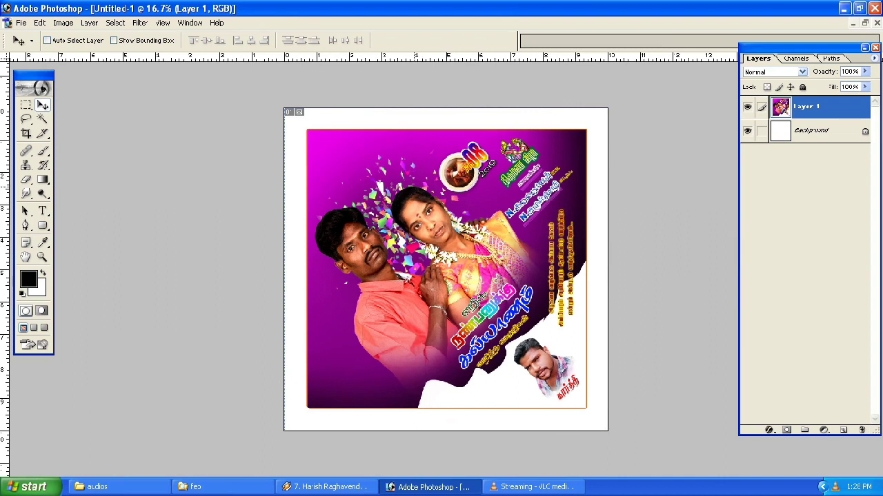
pyautogui.hotkey('ctrl', '+')
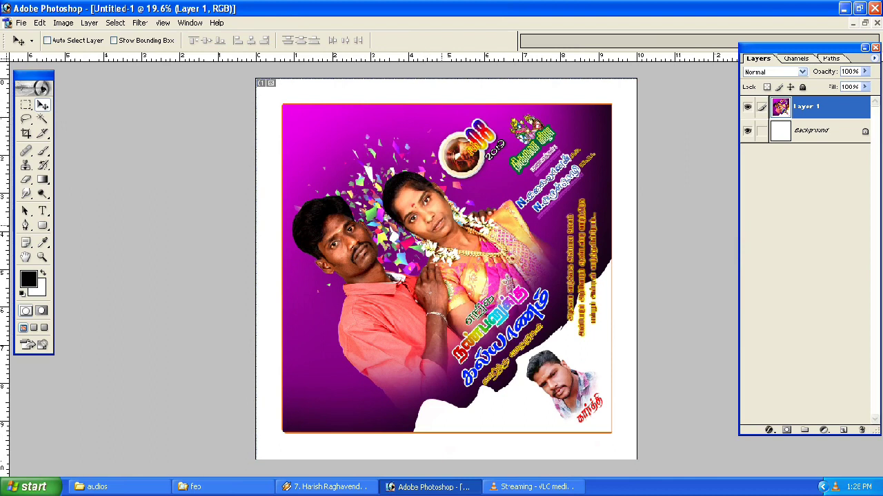
# - Enlarge Layer 1 to about 114.8% so it covers the canvas edge to edge
pyautogui.hotkey('ctrl', 't')
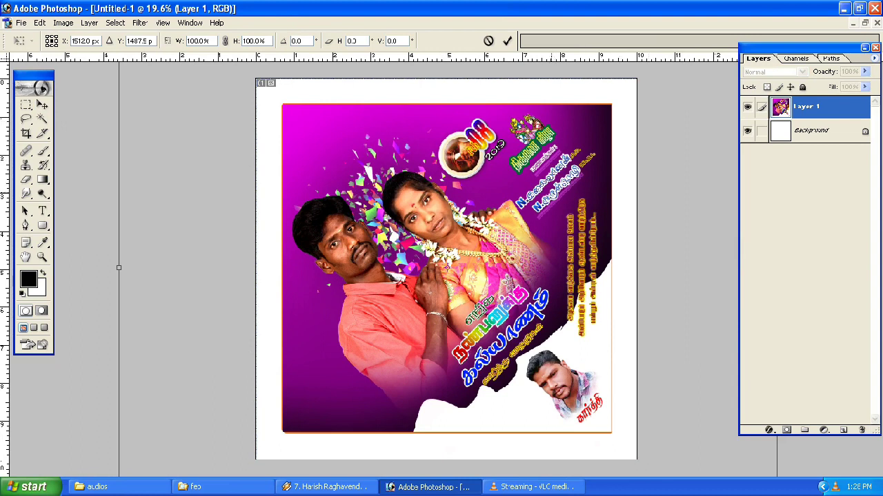
pyautogui.hotkey('ctrl', '0')
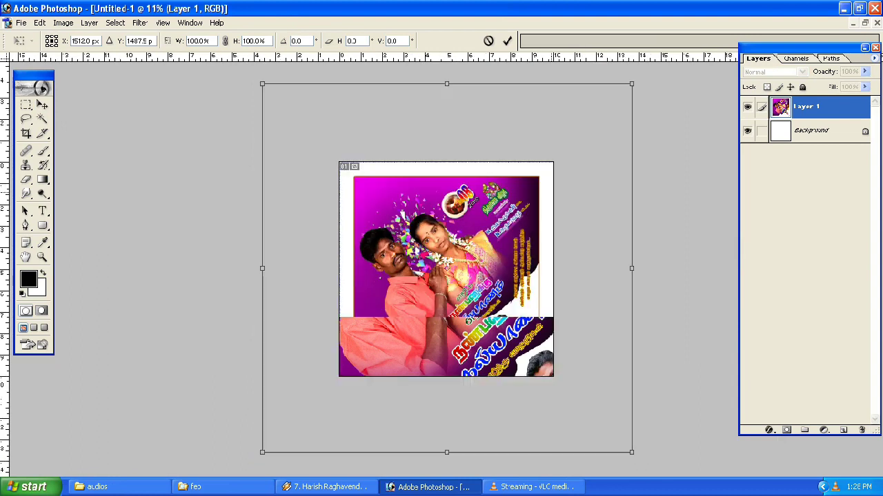
pyautogui.moveTo(631, 83); pyautogui.dragTo(650, 64)
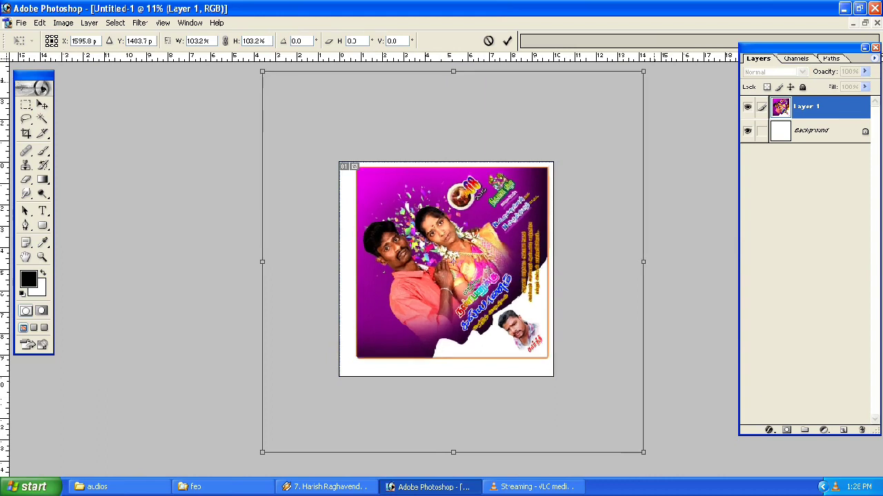
pyautogui.moveTo(262, 453); pyautogui.dragTo(236, 479)
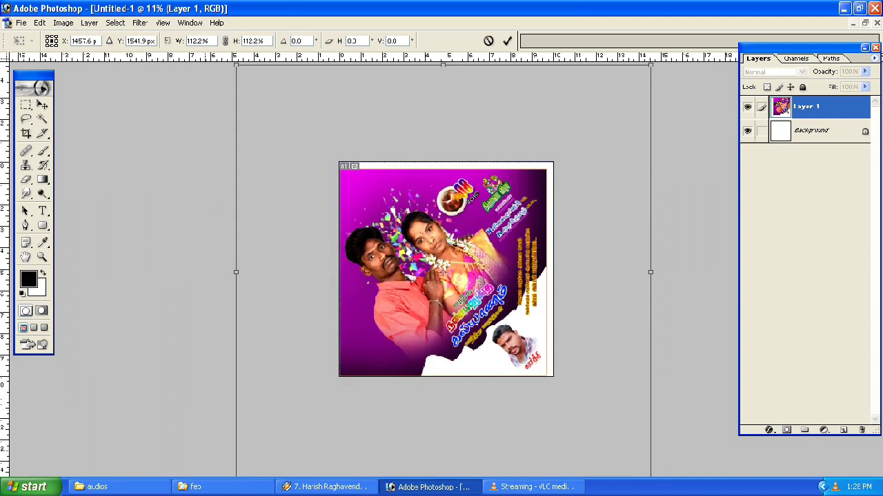
pyautogui.moveTo(414, 290); pyautogui.dragTo(413, 282)
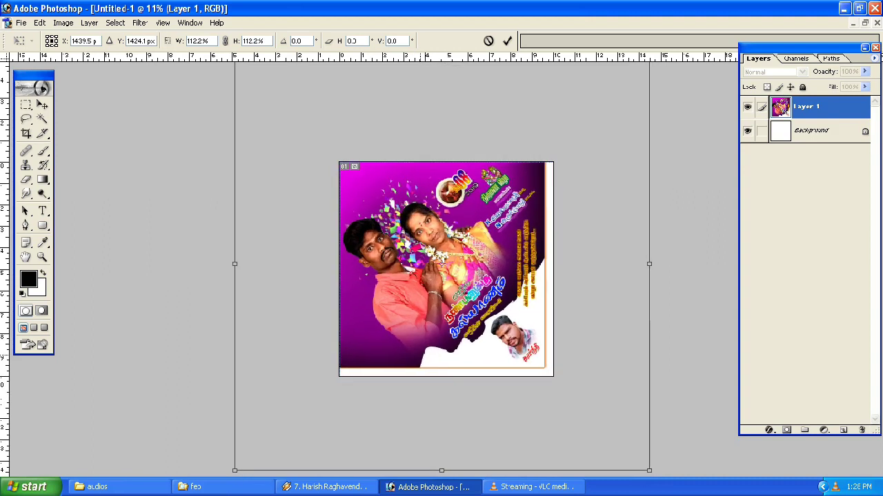
pyautogui.hotkey('ctrl', '-')
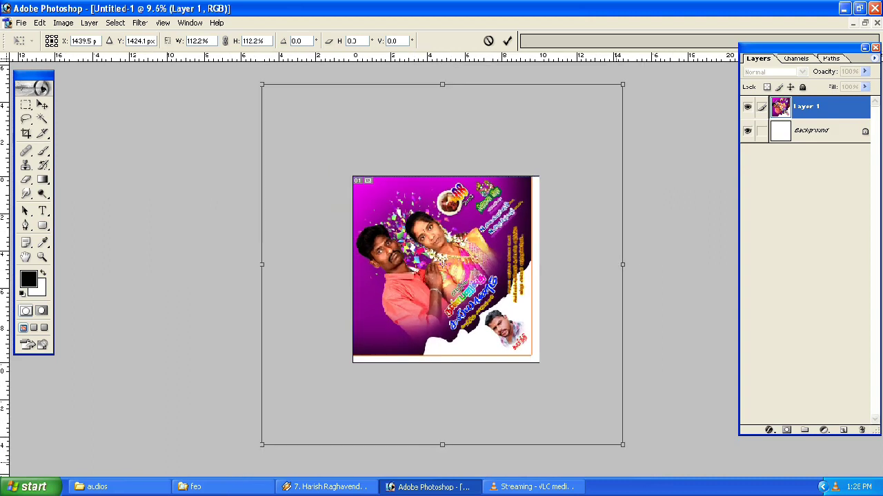
pyautogui.moveTo(629, 452); pyautogui.dragTo(631, 453)
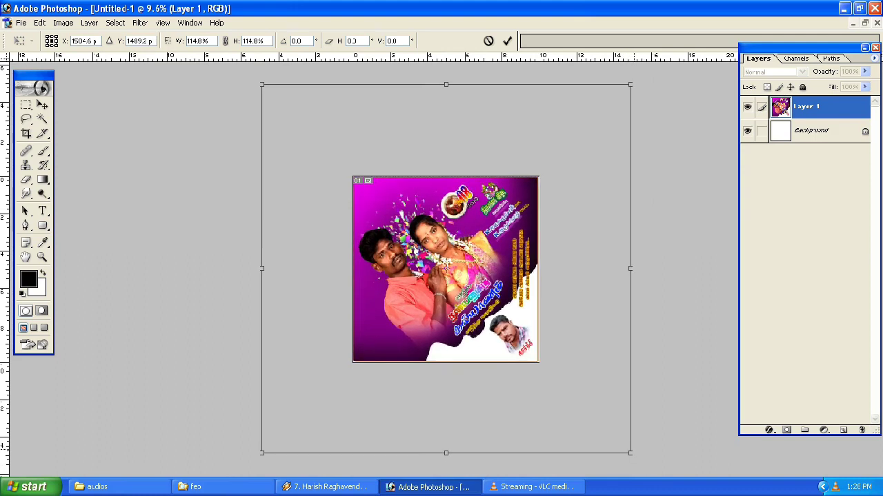
pyautogui.press('Return')
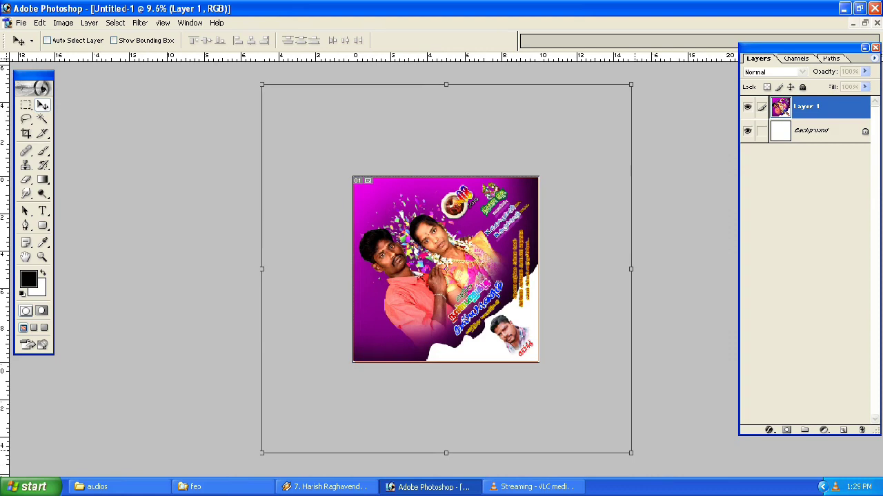
pyautogui.hotkey('ctrl', '0')
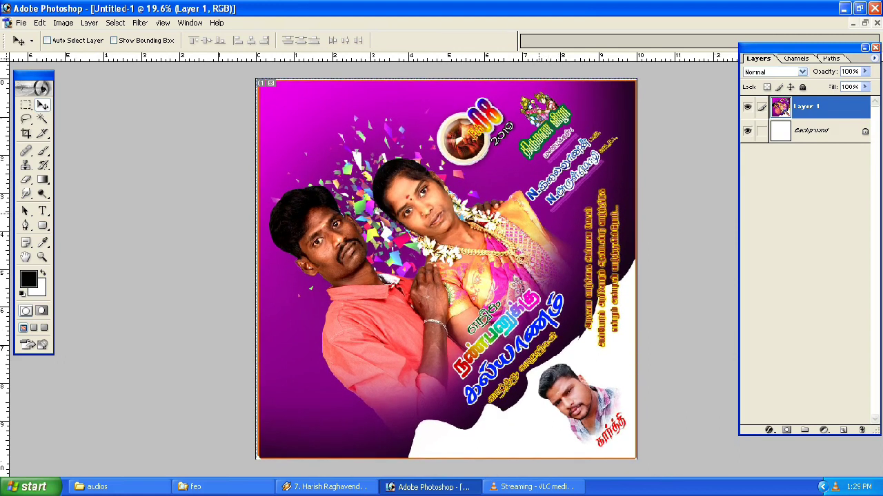
# - Save the square banner as print.jpg in JPEG format at quality 12
pyautogui.hotkey('ctrl', 's')
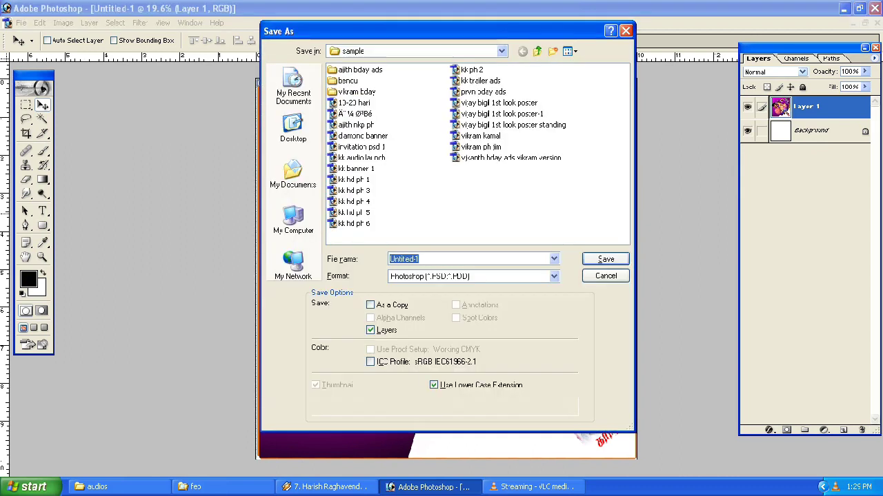
pyautogui.write('print')
pyautogui.click(554, 276)
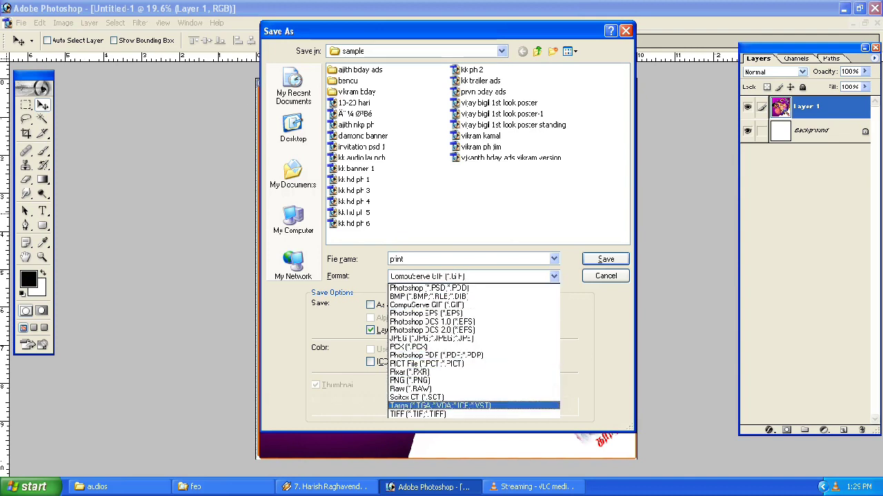
pyautogui.click(431, 338)
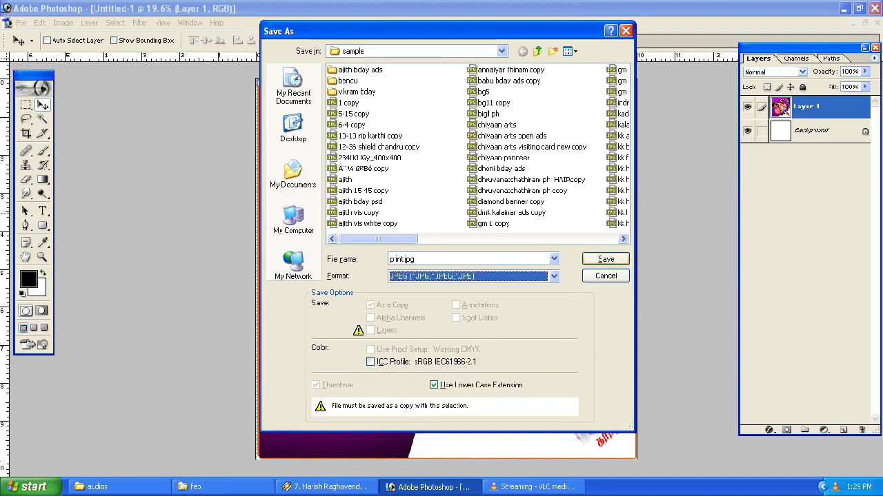
pyautogui.click(606, 259)
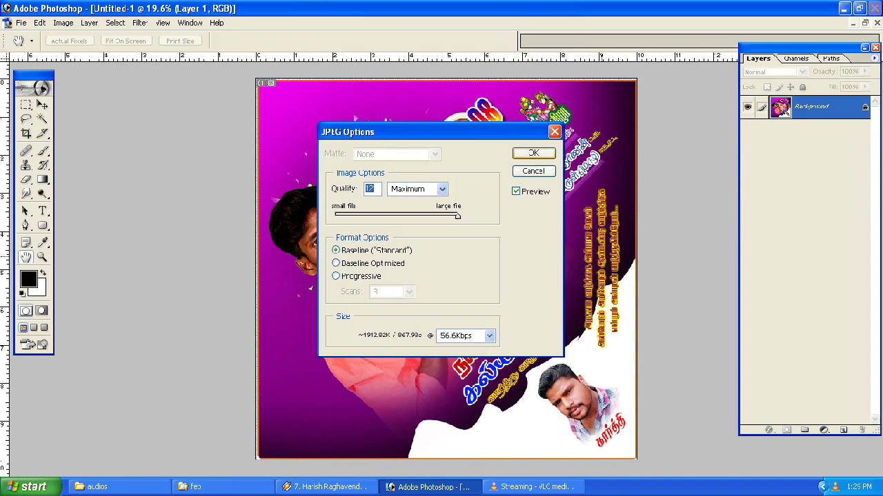
pyautogui.press('Return')
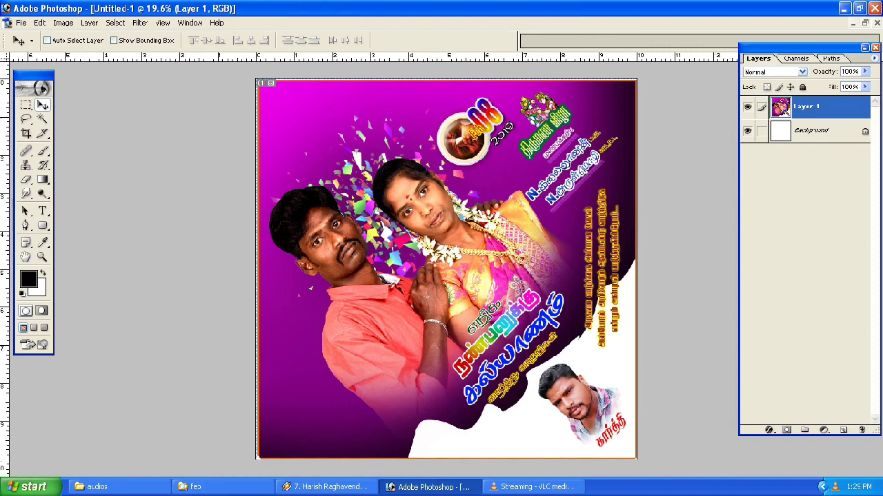
pyautogui.click(31, 487)
# - Browse Local Disk (D:) into chiyaan arts neyveli\vlc recorder and scroll through its files
pyautogui.click(169, 302)
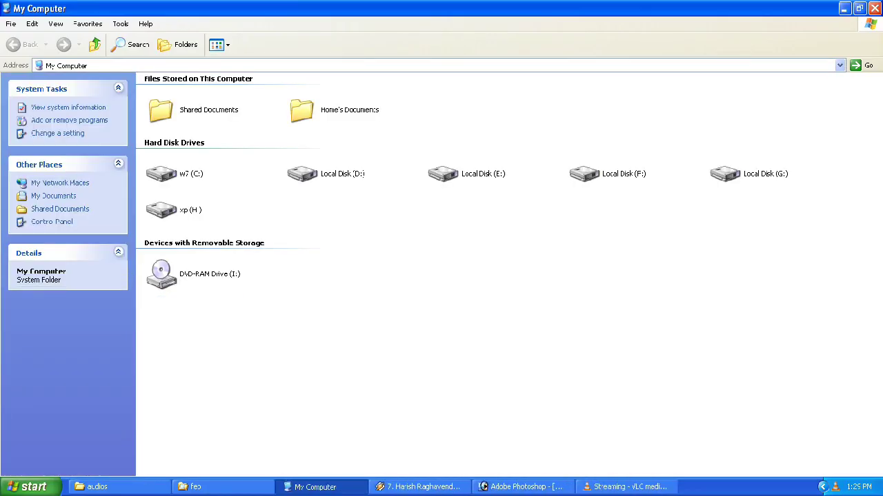
pyautogui.doubleClick(331, 173)
pyautogui.doubleClick(176, 100)
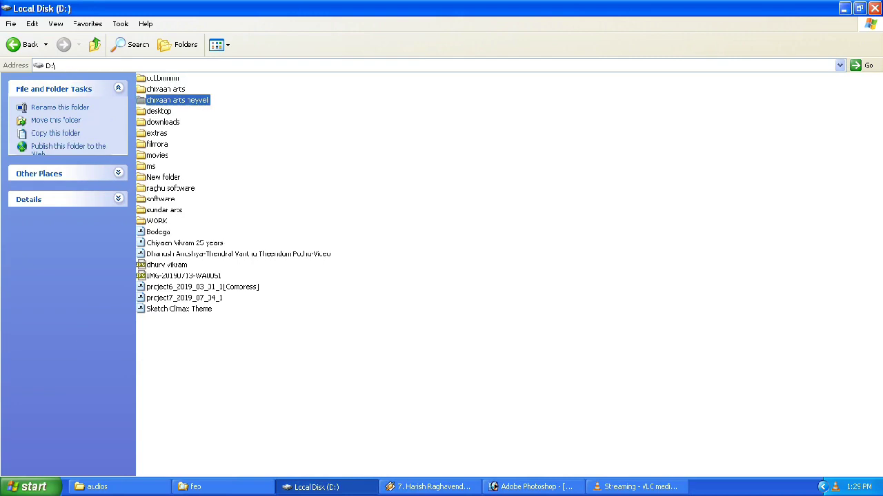
pyautogui.click(754, 91)
pyautogui.doubleClick(754, 91)
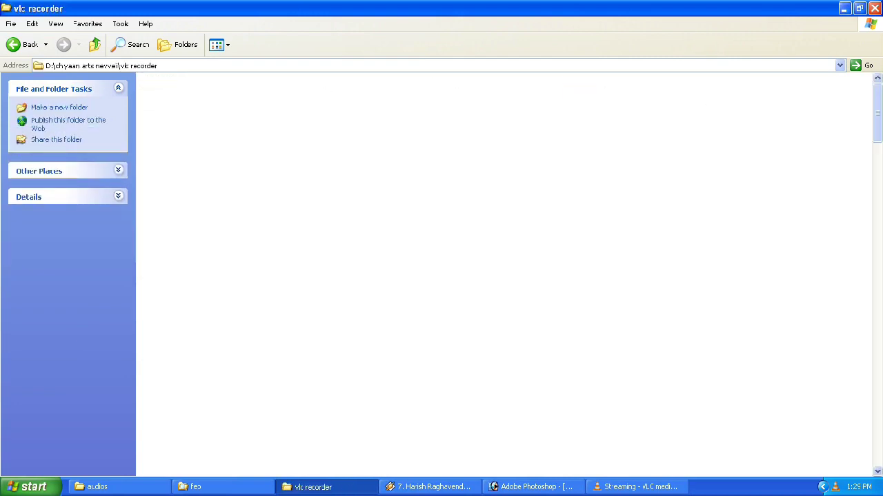
pyautogui.click(418, 197)
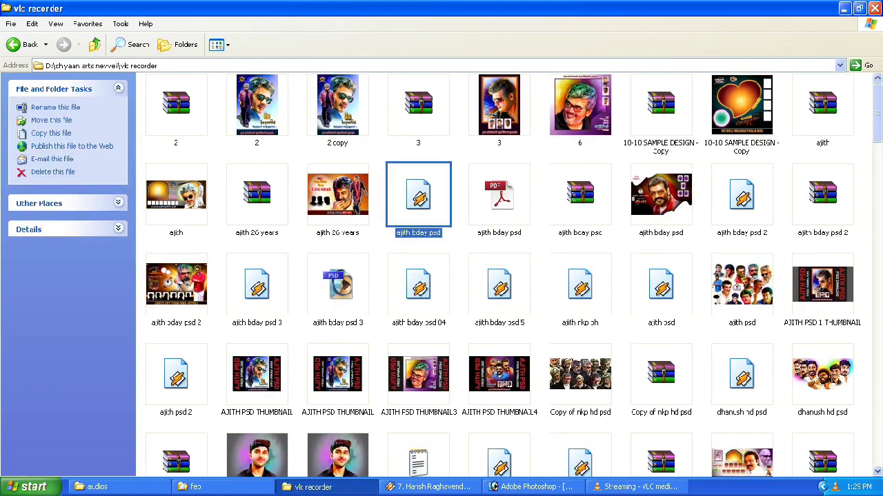
pyautogui.press('p')
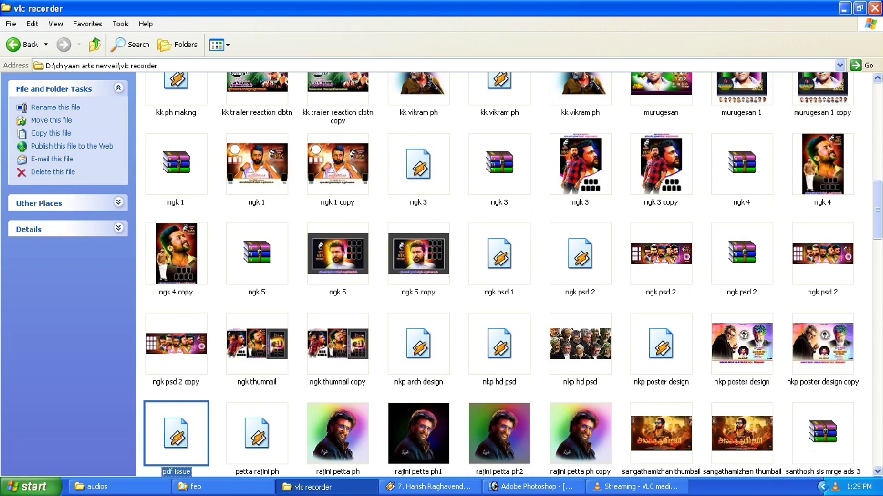
pyautogui.scroll(-2, 510, 276)
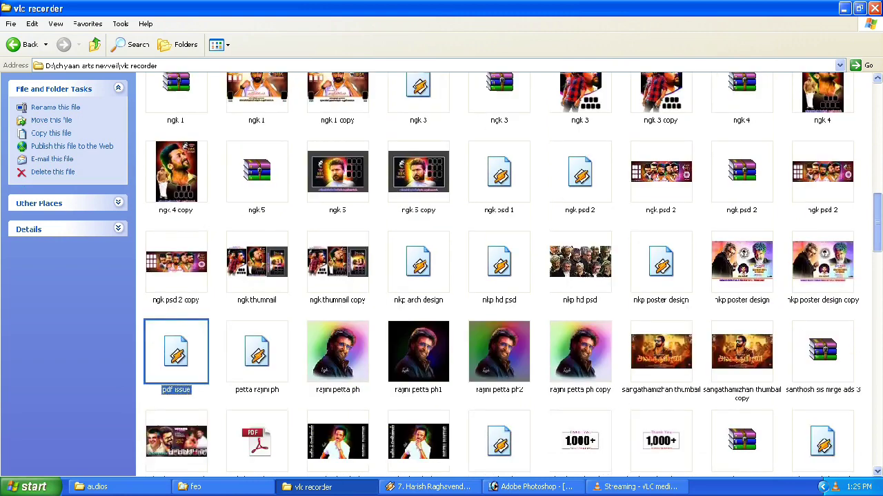
pyautogui.scroll(-1, 510, 276)
pyautogui.scroll(-1, 510, 276)
pyautogui.scroll(-10, 510, 276)
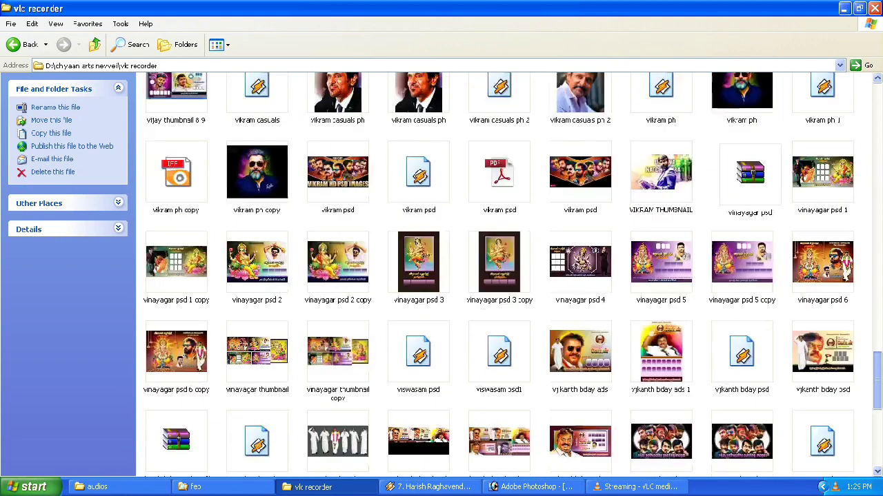
pyautogui.scroll(-10, 511, 276)
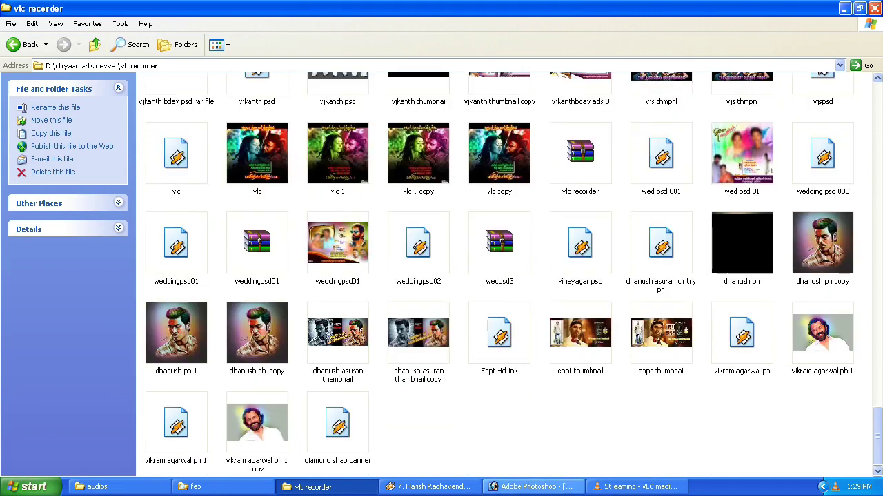
# - Check Photoshop's save folder, then go back up to the chiyaan arts neyveli folder
pyautogui.click(534, 487)
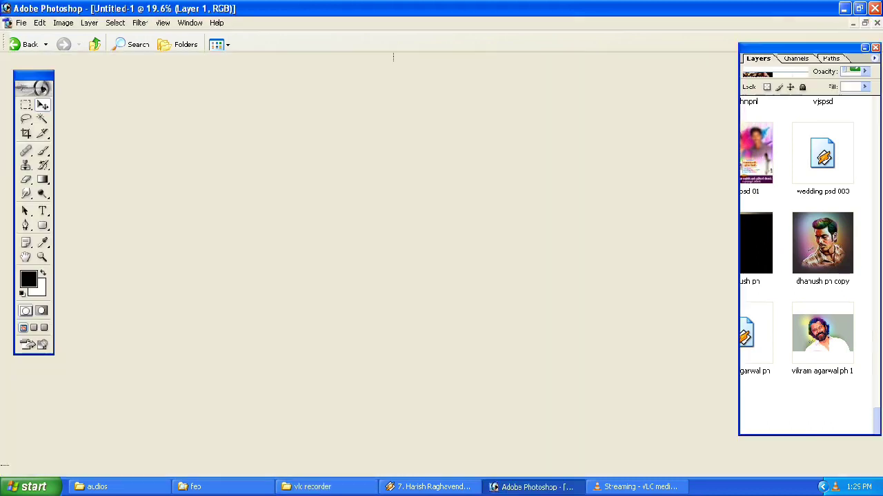
pyautogui.hotkey('ctrl', 's')
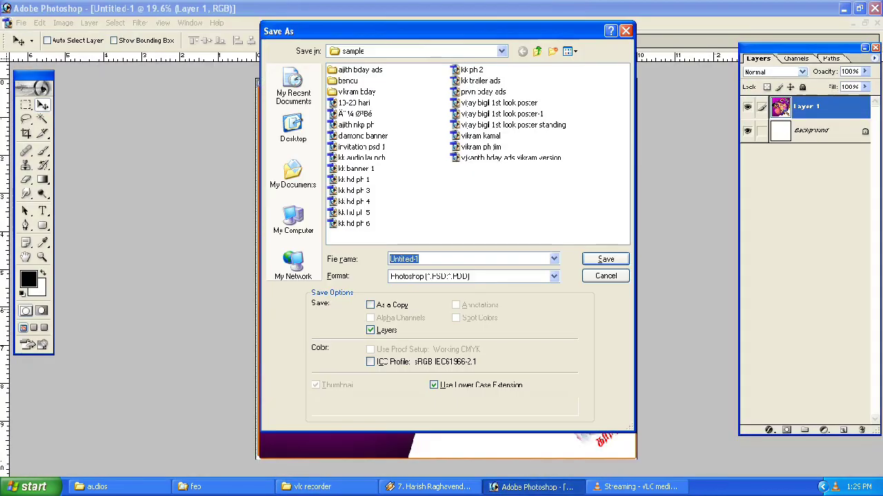
pyautogui.press('Escape')
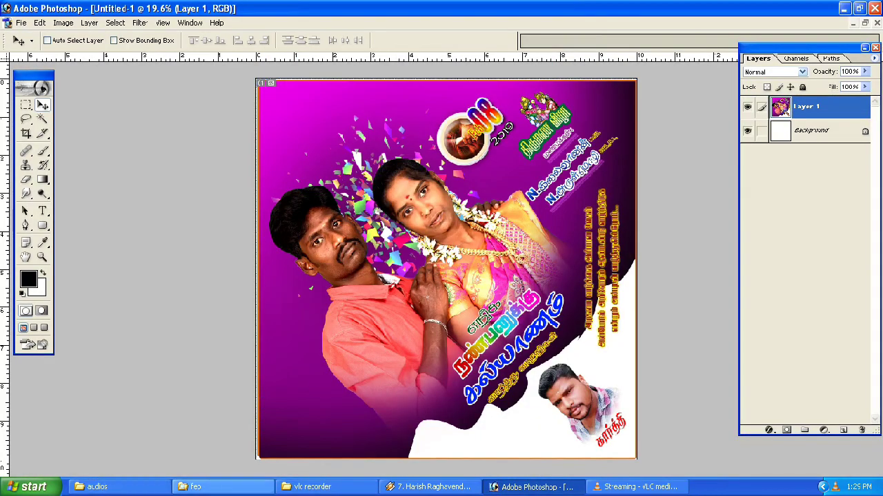
pyautogui.click(312, 487)
pyautogui.press('BackSpace')
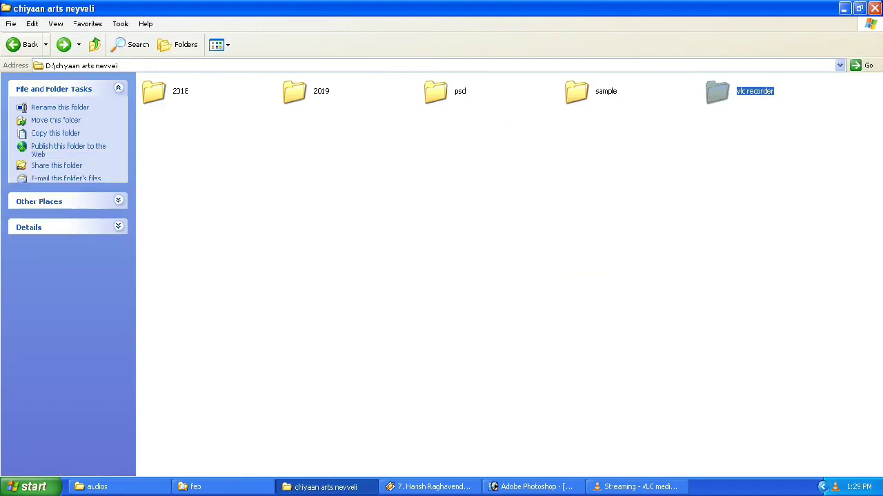
# - Open print.jpg, the last file in the sample folder, in ACDSee Quick View
pyautogui.press('Return')
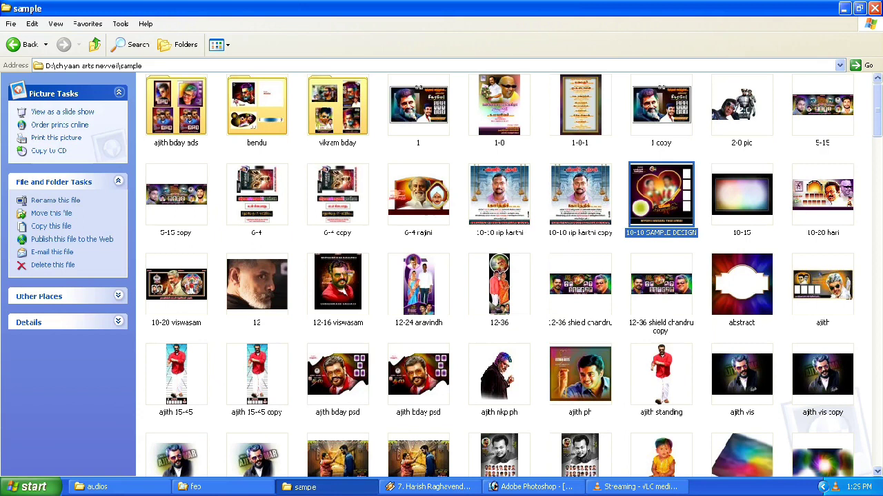
pyautogui.press('p')
pyautogui.press('r')
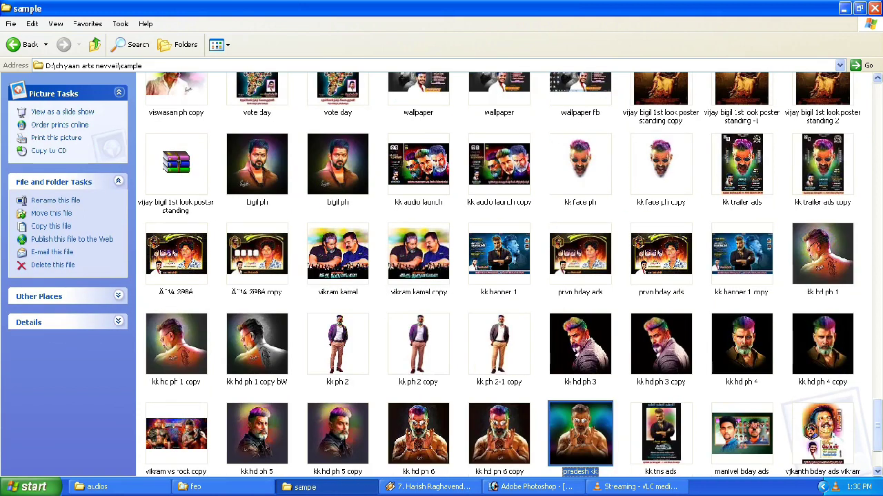
pyautogui.scroll(-3, 511, 274)
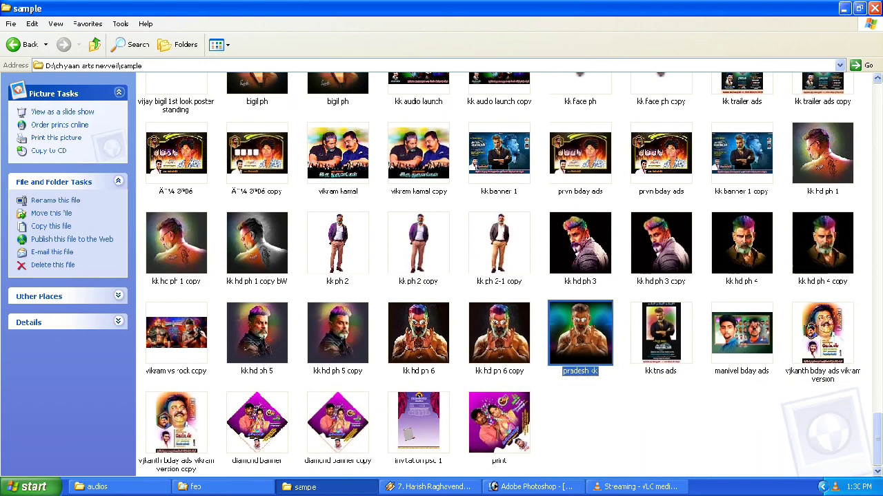
pyautogui.press('End')
pyautogui.press('Return')
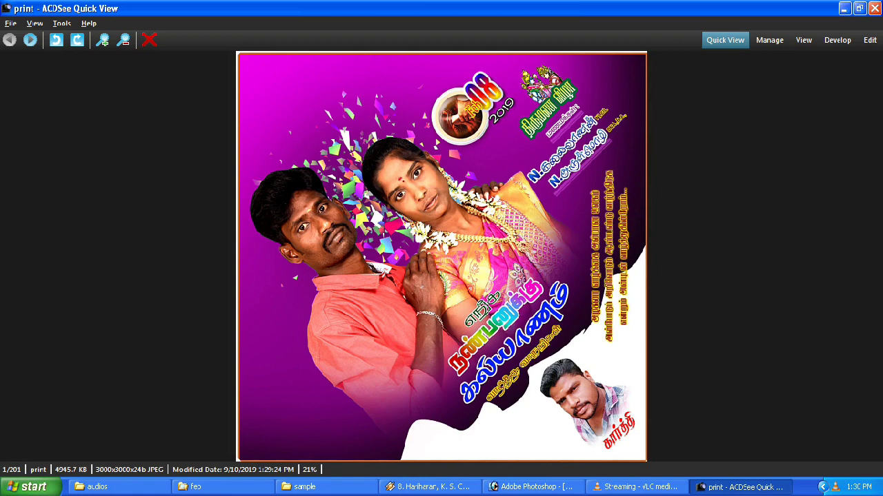
# - Page to the next image, then close ACDSee to return to Photoshop
pyautogui.press('pagedown')
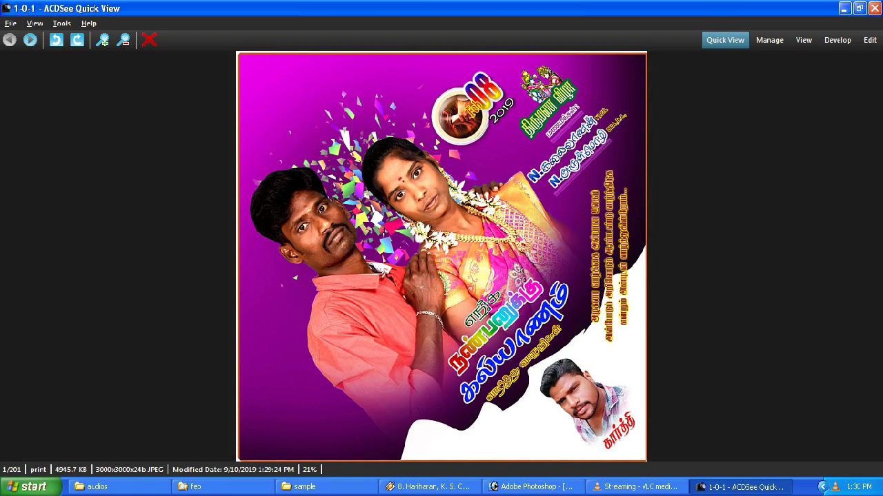
pyautogui.press('Escape')
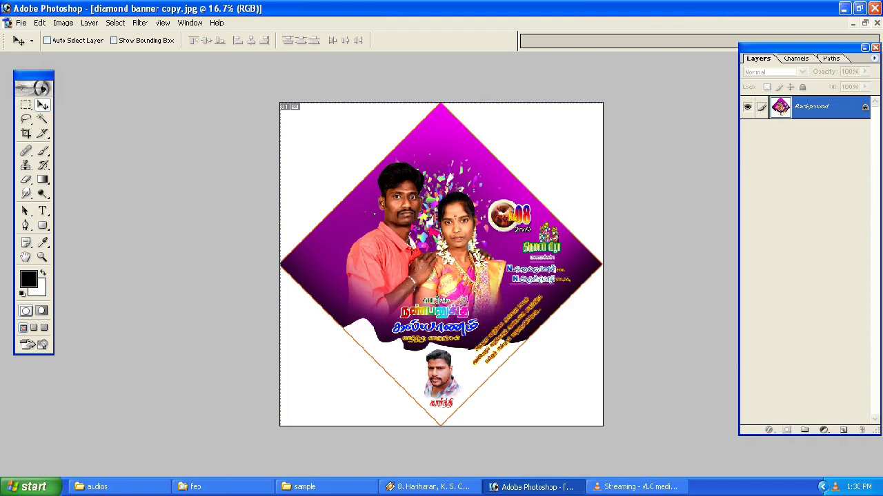
# - Dismiss the locked-layer warning, copy the entire banner, and create a new blank document
pyautogui.press('Left')
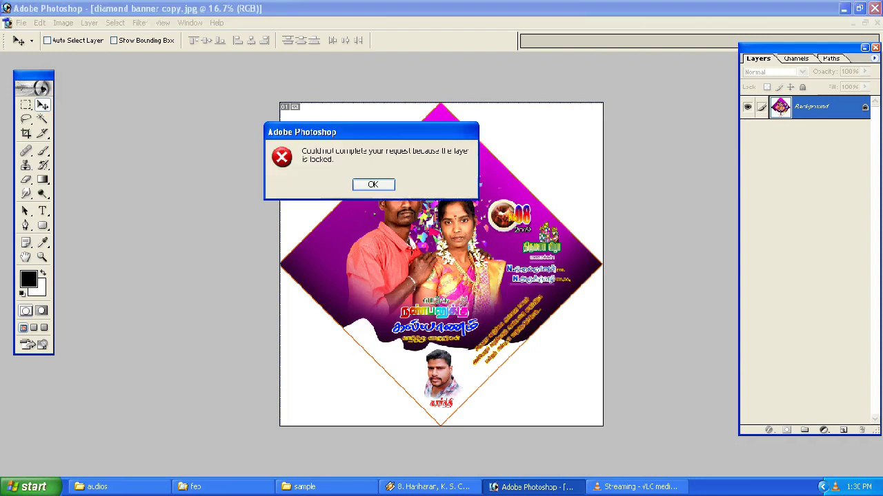
pyautogui.press('Return')
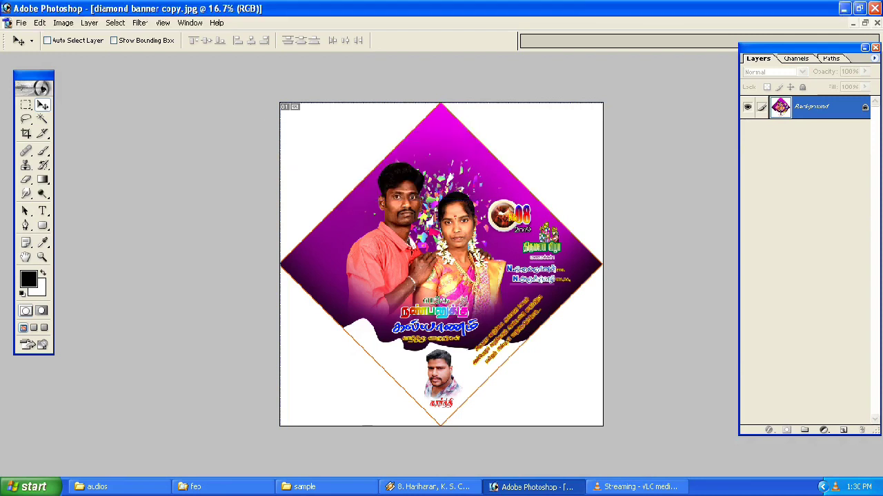
pyautogui.hotkey('ctrl', 'a')
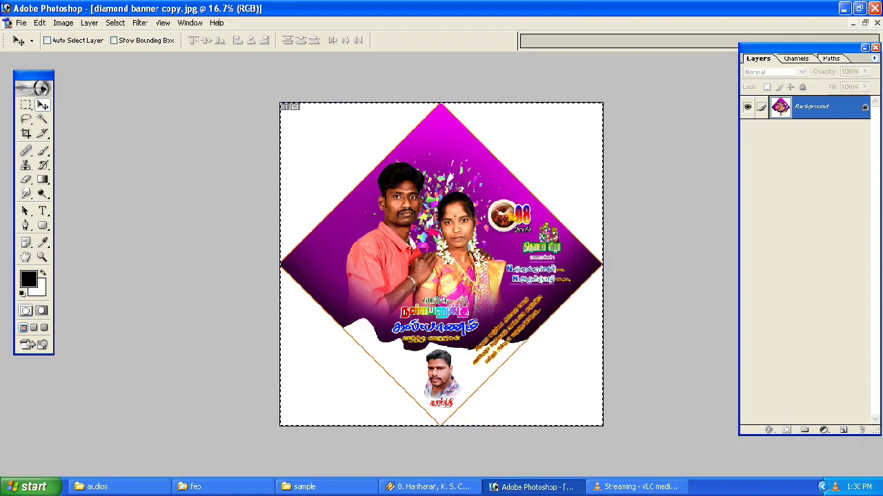
pyautogui.hotkey('ctrl', 'n')
pyautogui.press('Return')
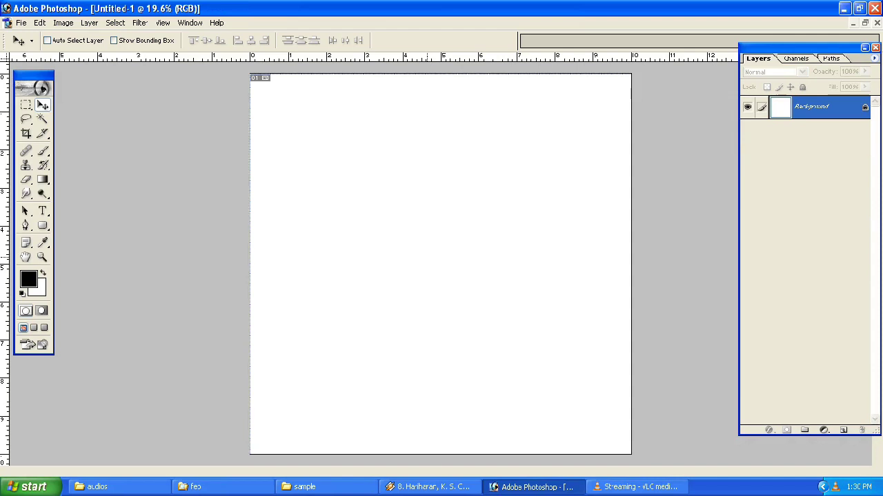
# - Paste the banner into the new document, try a 90° rotation, then cancel it
pyautogui.hotkey('ctrl', 'v')
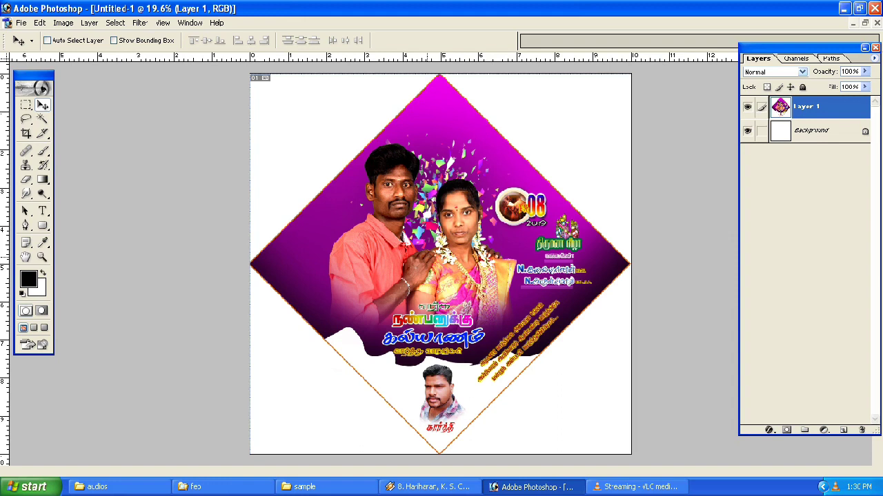
pyautogui.hotkey('ctrl', 't')
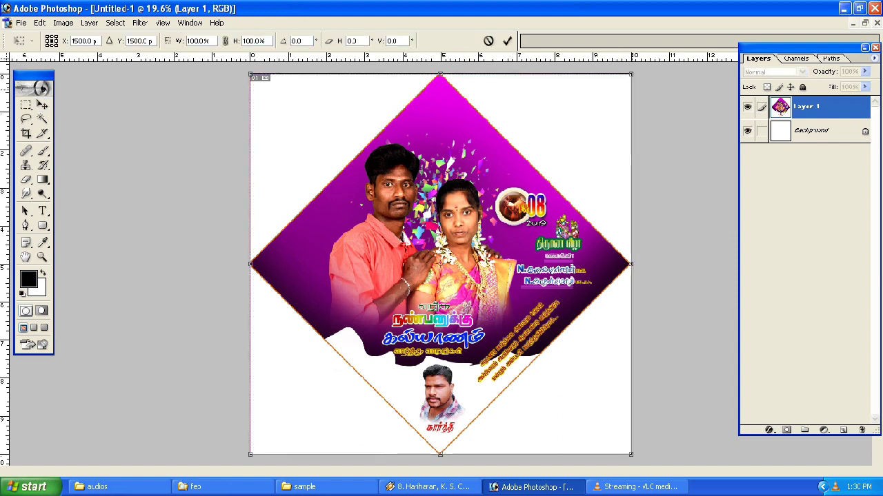
pyautogui.rightClick(557, 140)
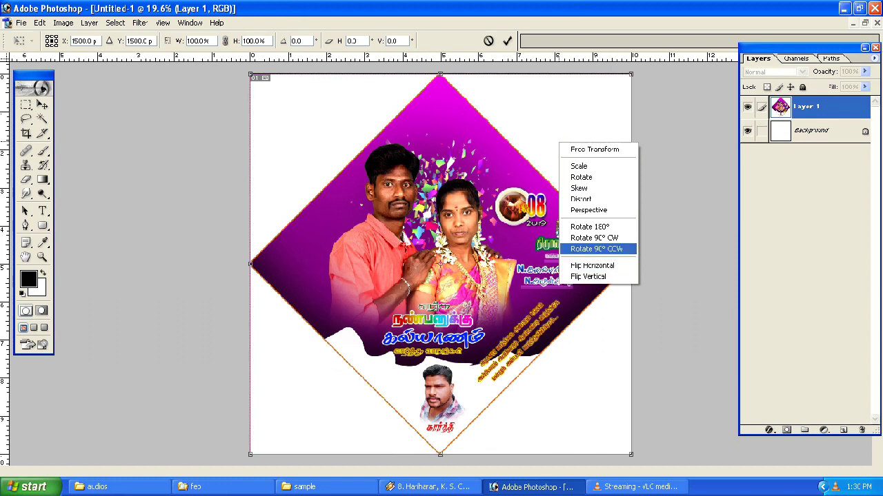
pyautogui.click(580, 249)
pyautogui.press('Escape')
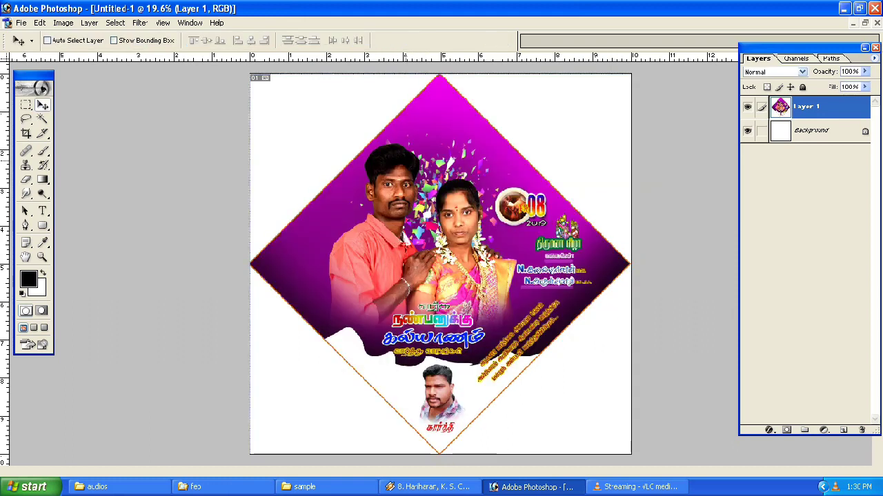
# - Rotate the banner -45°, scale it to about 140%, and centre it horizontally
pyautogui.hotkey('ctrl', 't')
pyautogui.click(296, 40)
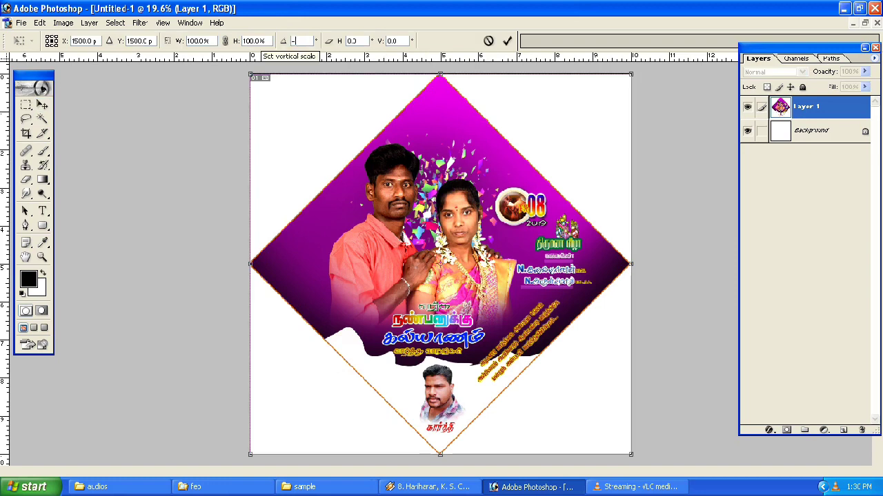
pyautogui.write('-45')
pyautogui.press('Return')
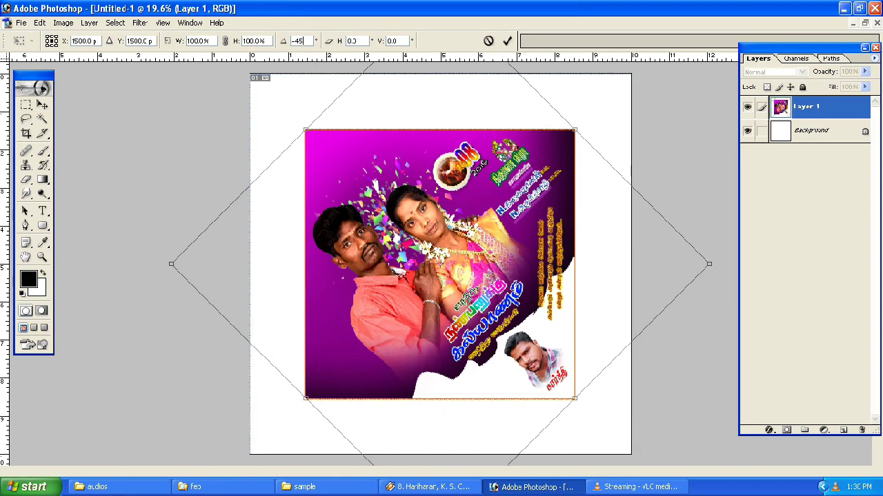
pyautogui.moveTo(709, 263); pyautogui.dragTo(882, 263)
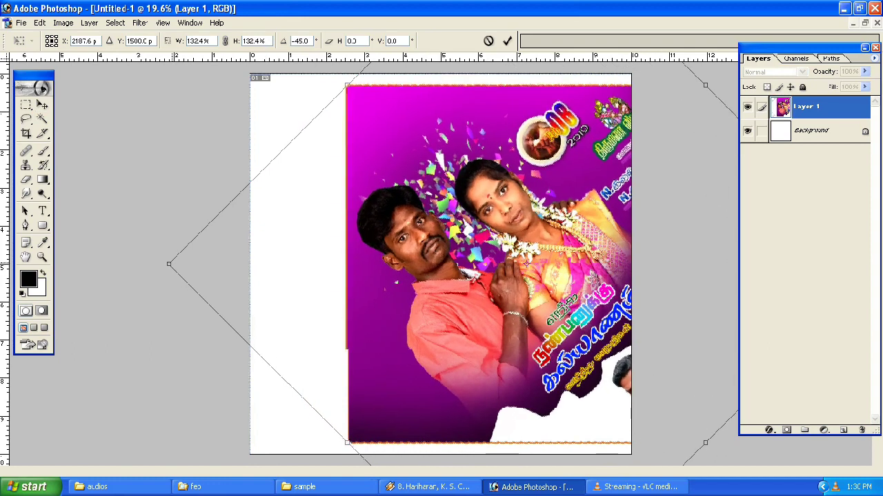
pyautogui.moveTo(171, 264); pyautogui.dragTo(120, 264)
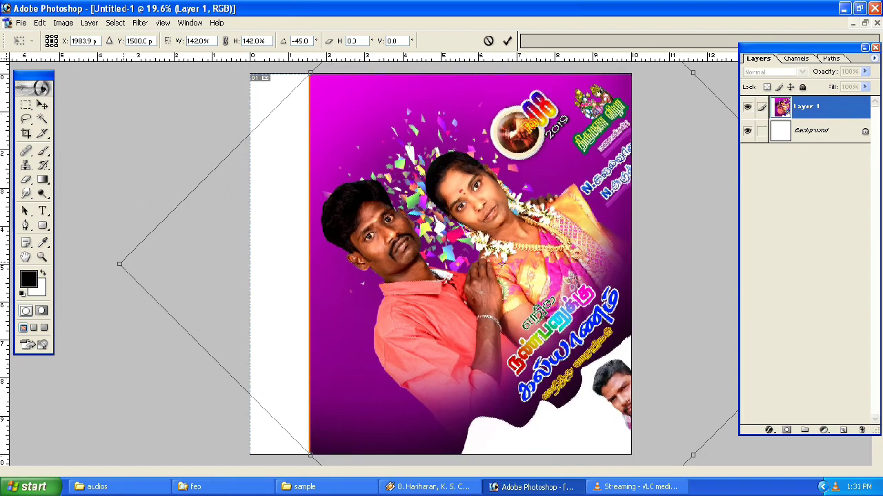
pyautogui.press('Return')
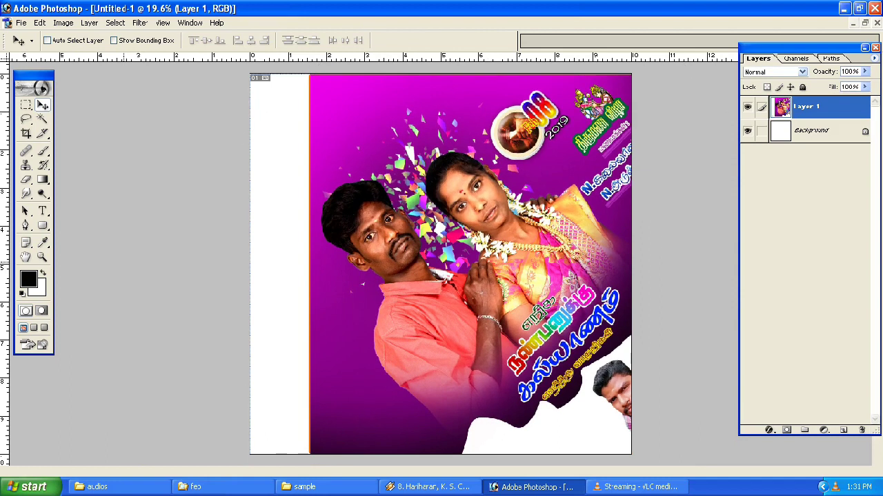
pyautogui.hotkey('ctrl', 'a')
pyautogui.click(250, 40)
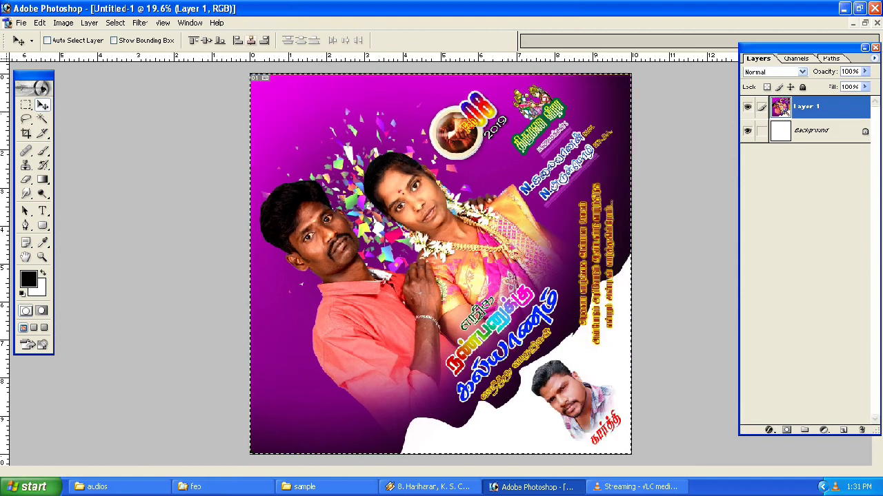
# - Deselect and view the banner full-screen with panels and rulers hidden, then bring up the Start menu
pyautogui.hotkey('ctrl', 'd')
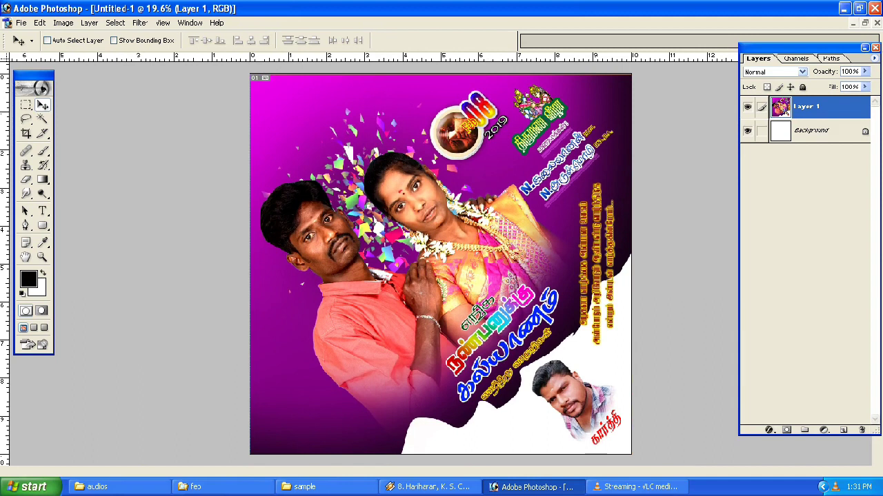
pyautogui.press('Tab')
pyautogui.press('f')
pyautogui.press('f')
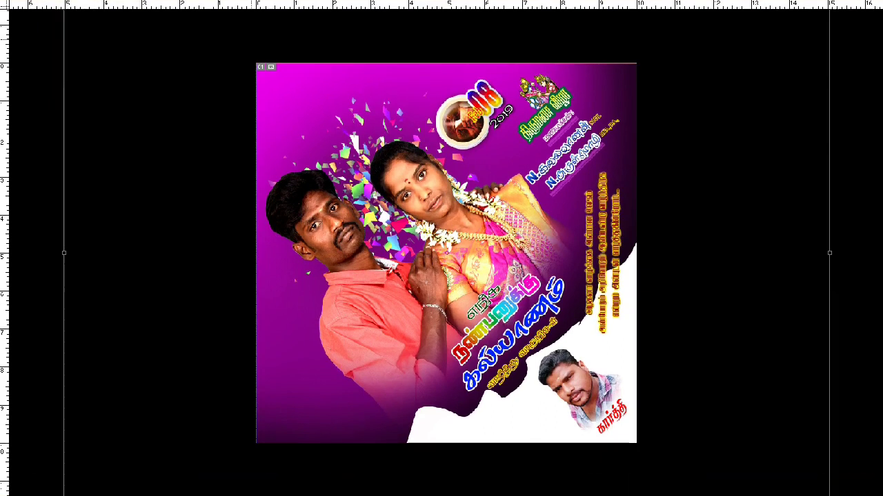
pyautogui.hotkey('ctrl', 'r')
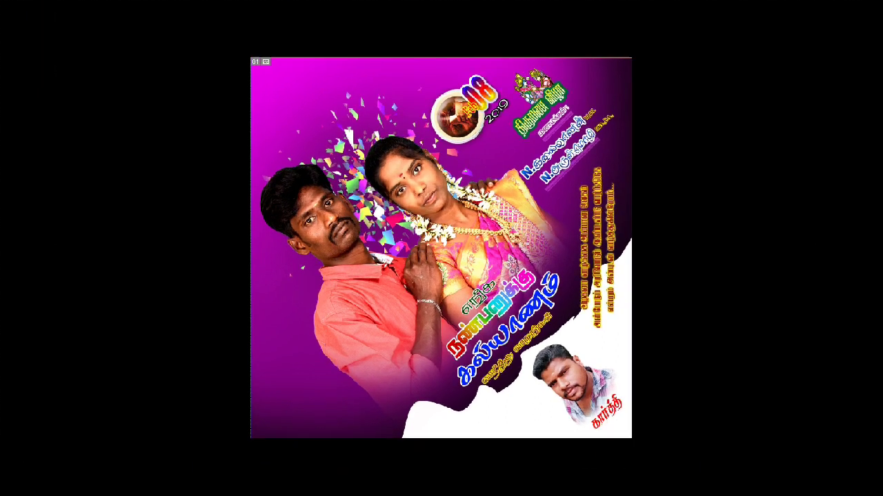
pyautogui.hotkey('ctrl', '0')
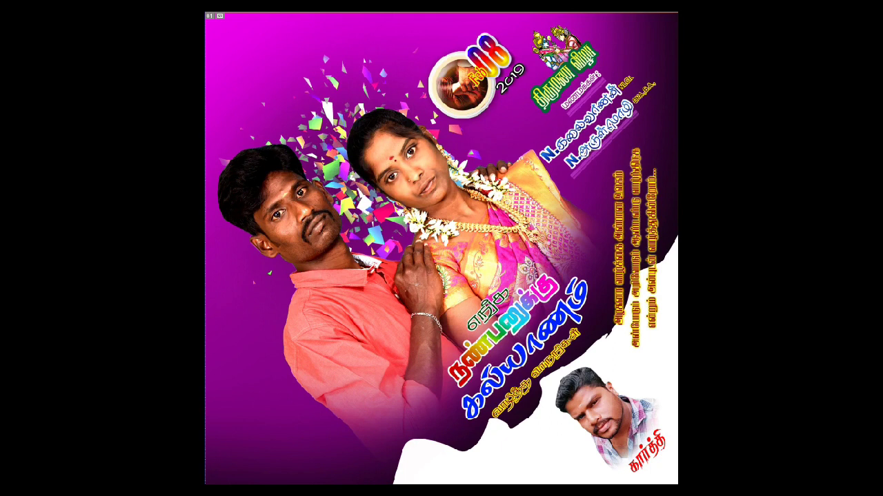
pyautogui.press('super')
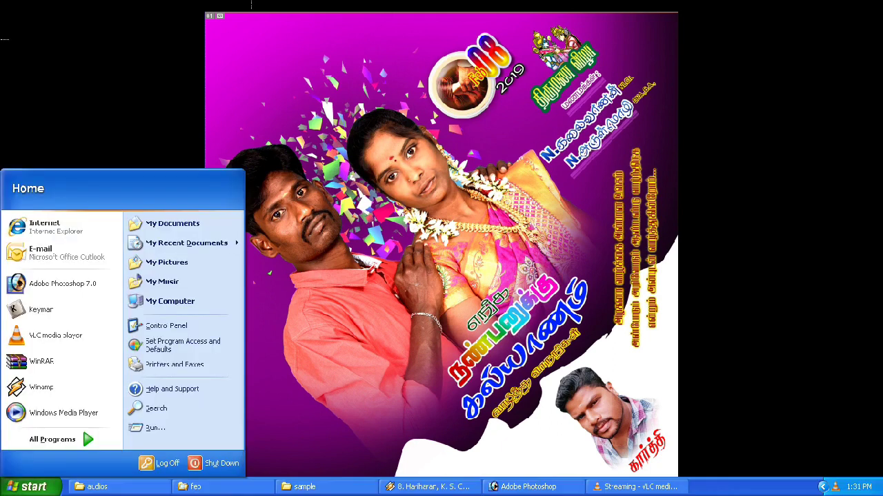
# - Open diamond banner copy from the sample folder in ACDSee Quick View
pyautogui.click(305, 487)
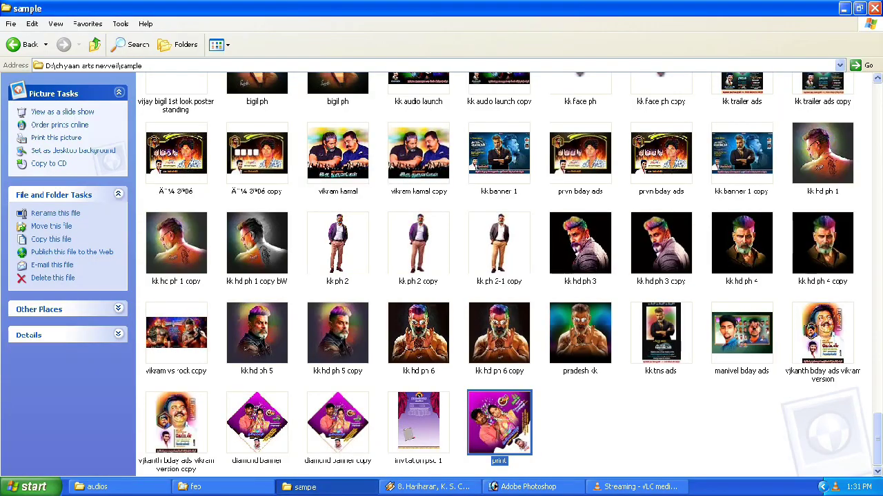
pyautogui.doubleClick(343, 435)
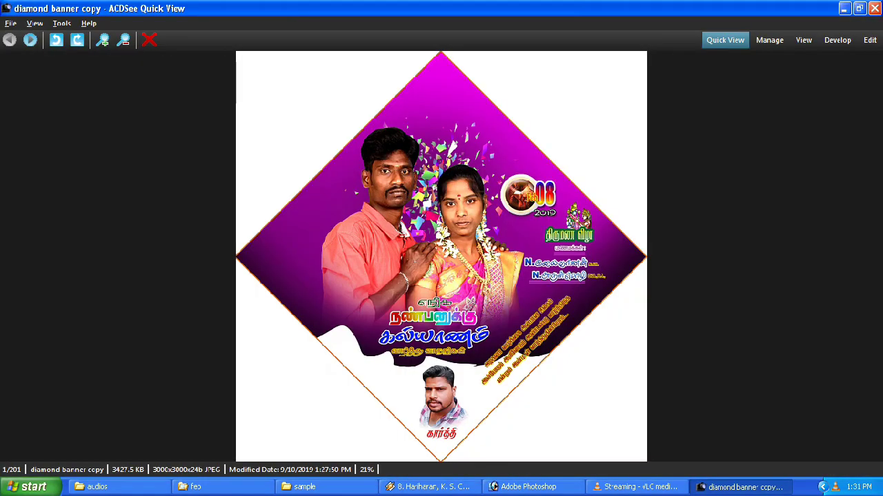